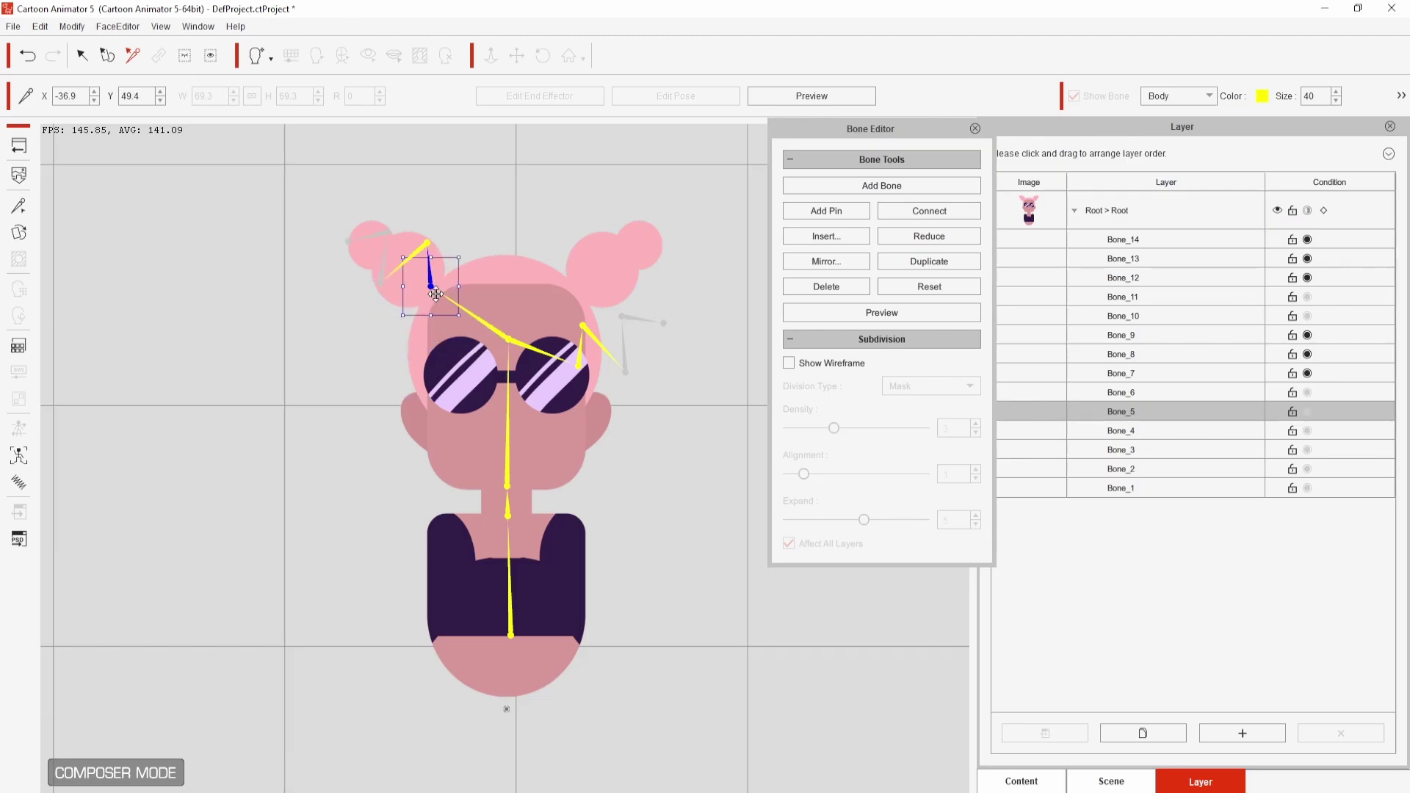
Select the right hair-bun bone, test the hair wobble, and set the spring group's gravity to -33
click(609, 322)
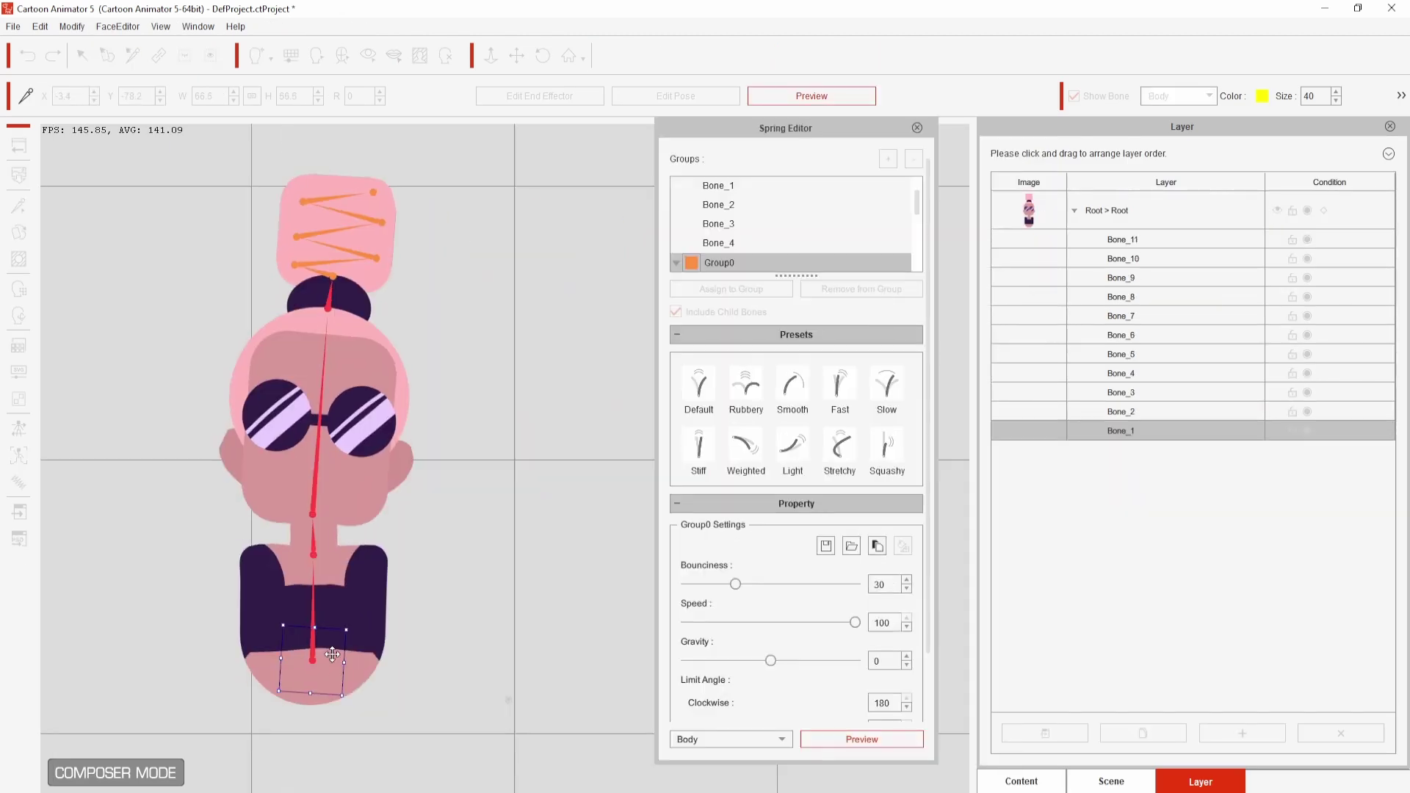
drag(333, 654, 465, 622)
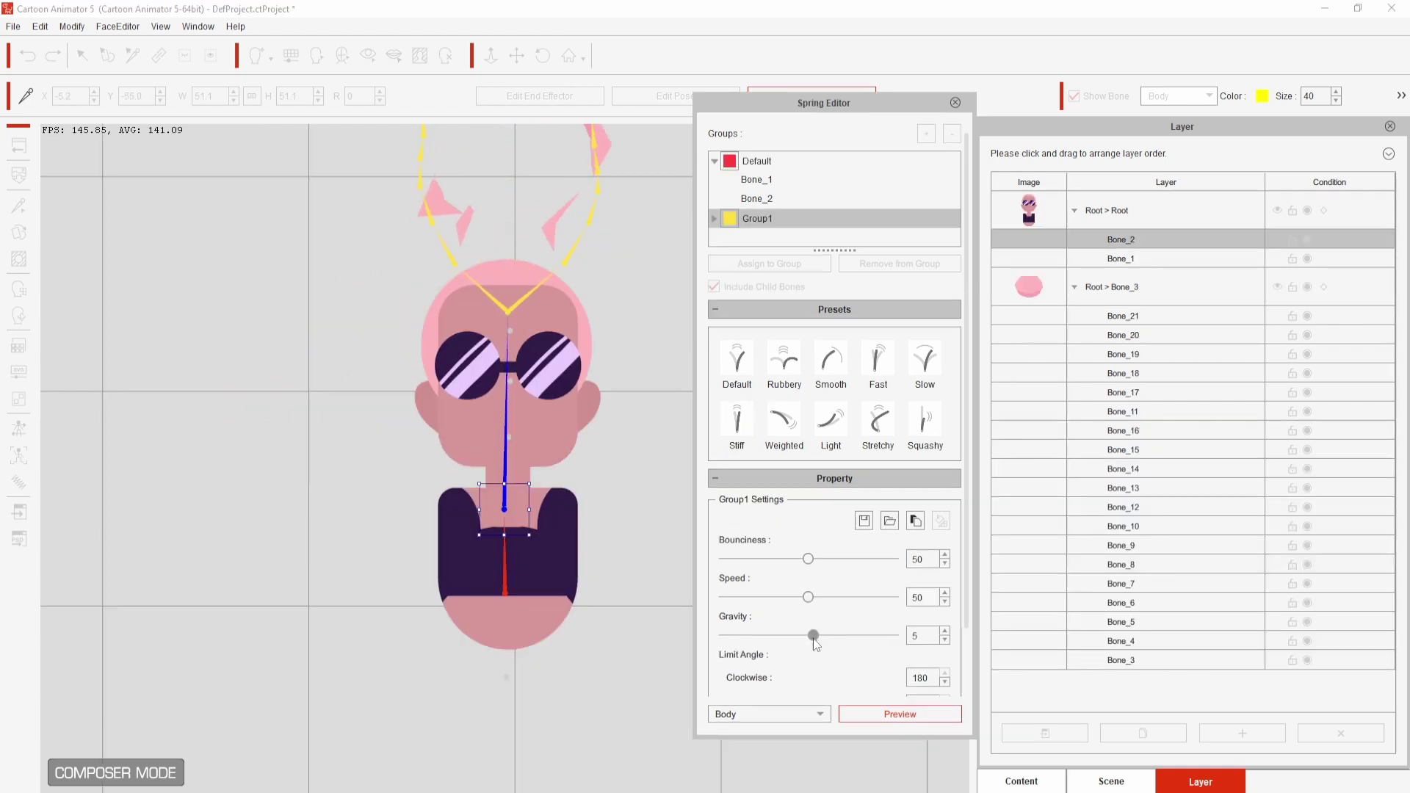
drag(813, 636, 783, 638)
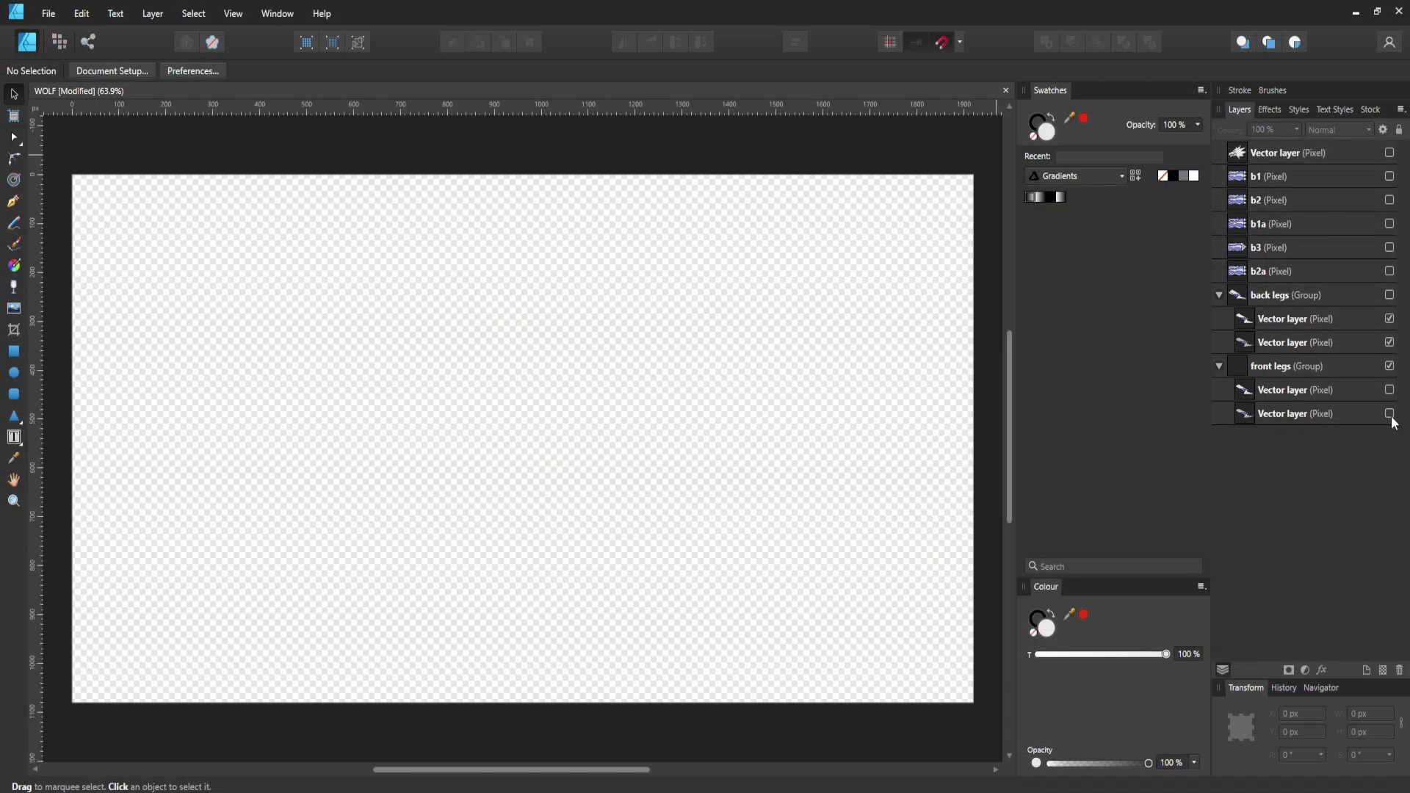
Show the front legs, back legs, b2a, b3, b1a, b2, b1 and wolf head layers
click(1390, 413)
click(1389, 390)
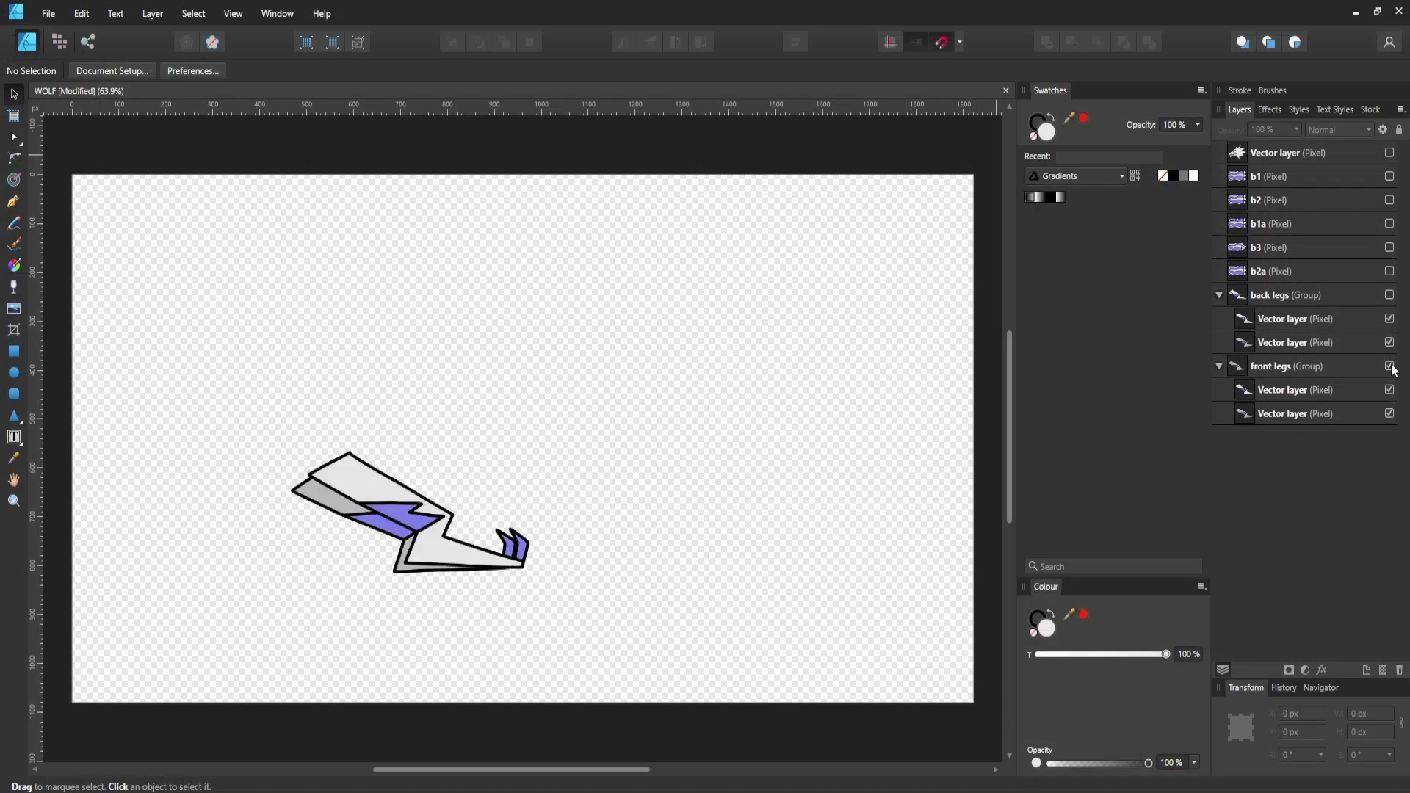
click(1389, 295)
click(1389, 271)
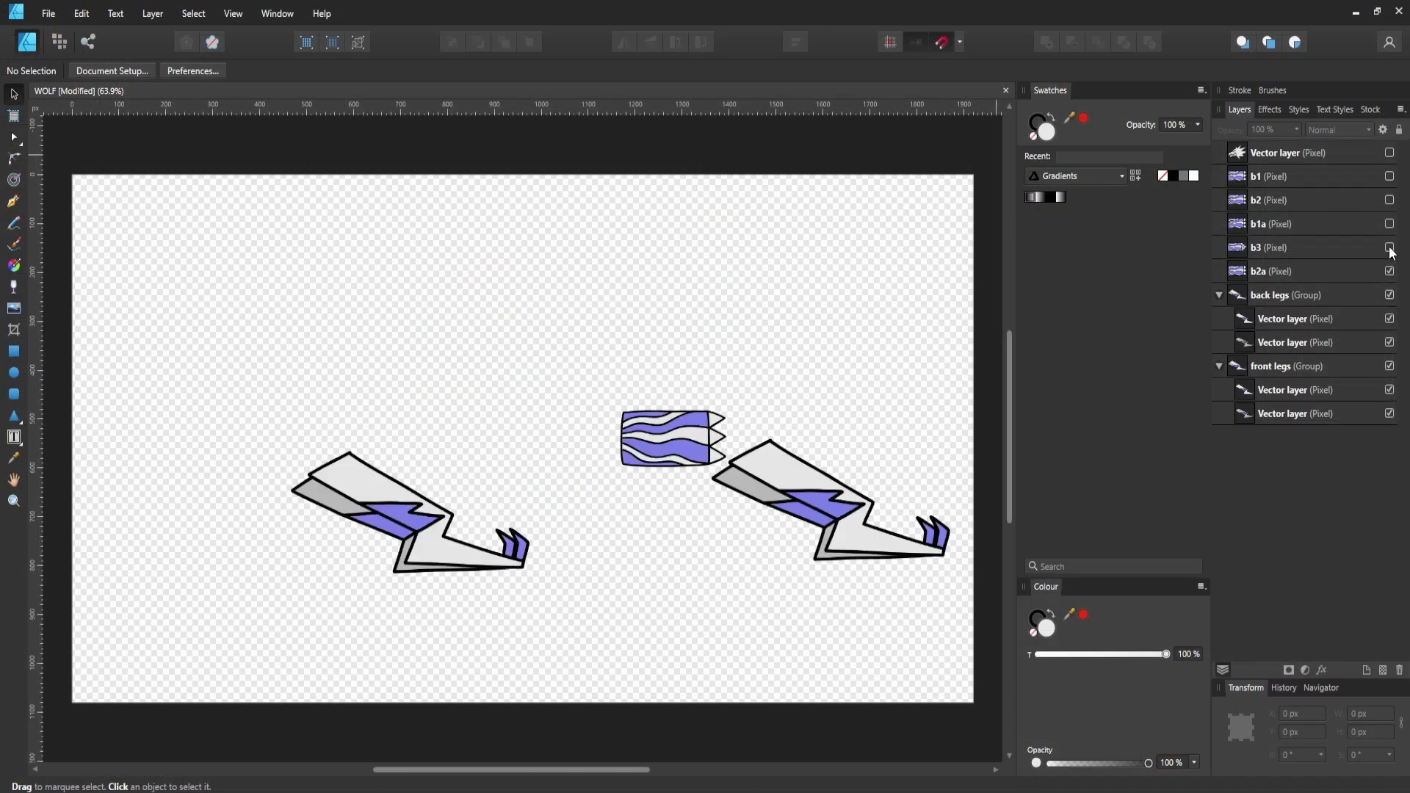
click(1390, 247)
click(1389, 224)
click(1390, 200)
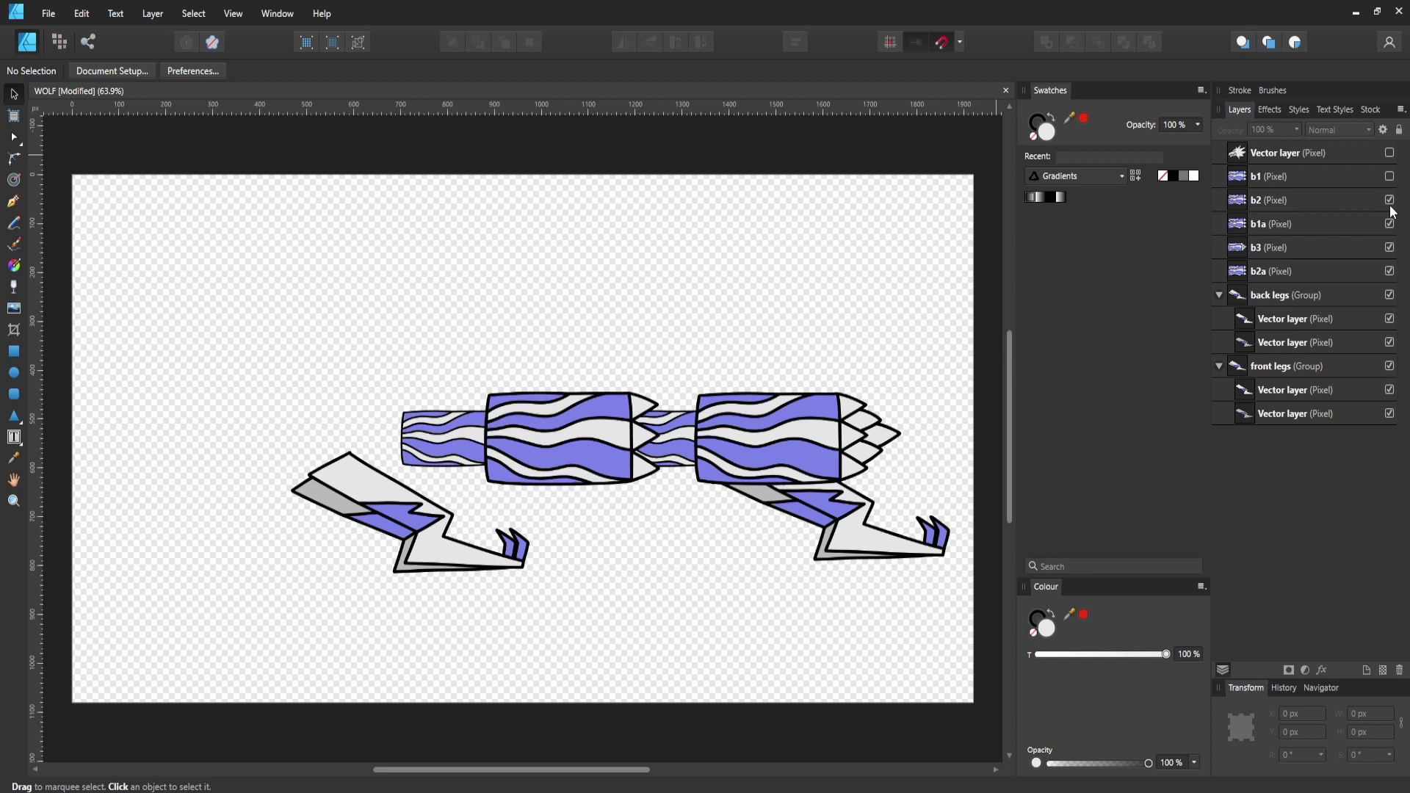
click(1390, 177)
click(1390, 153)
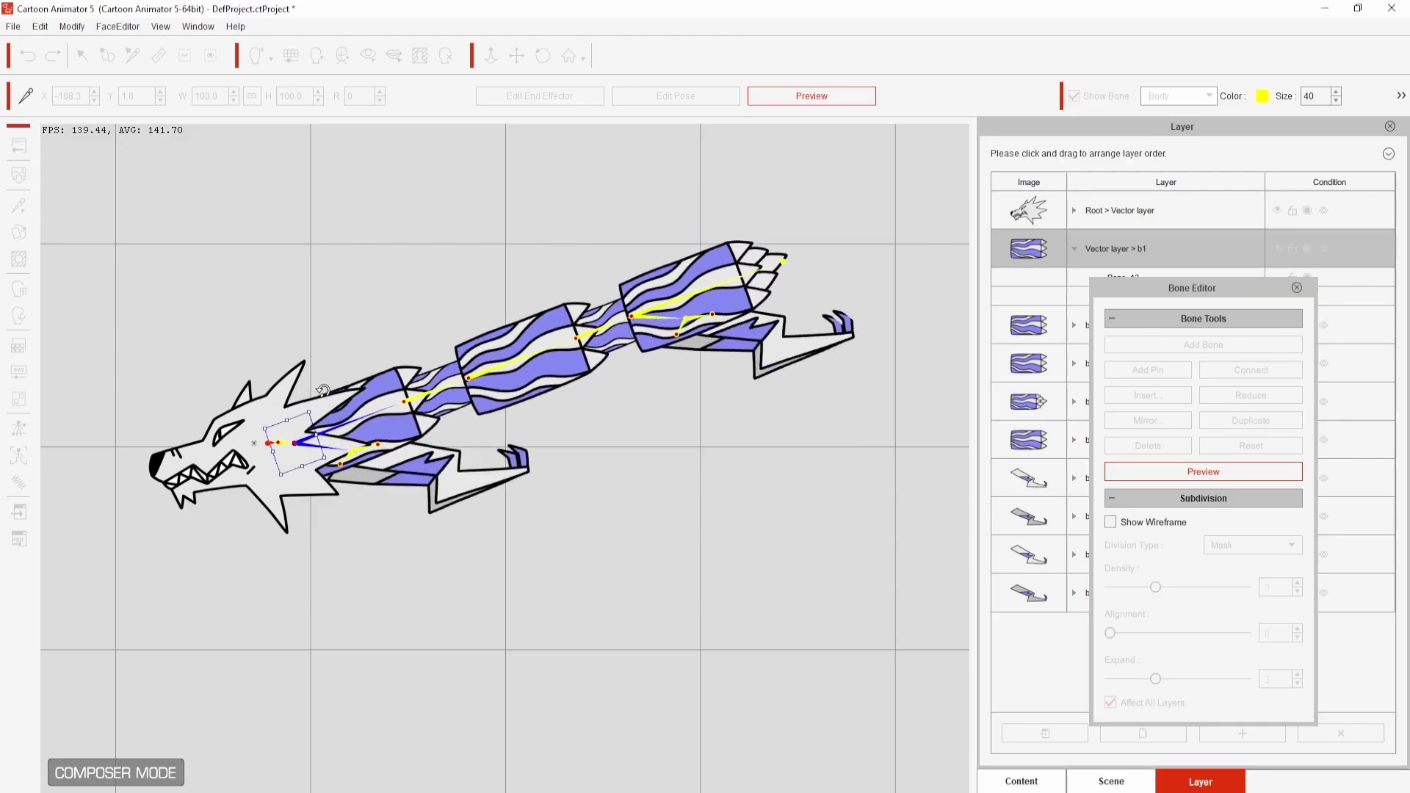
Drag the wolf into a leaping pose and swing the pink character and seal to test springs
drag(427, 382, 702, 297)
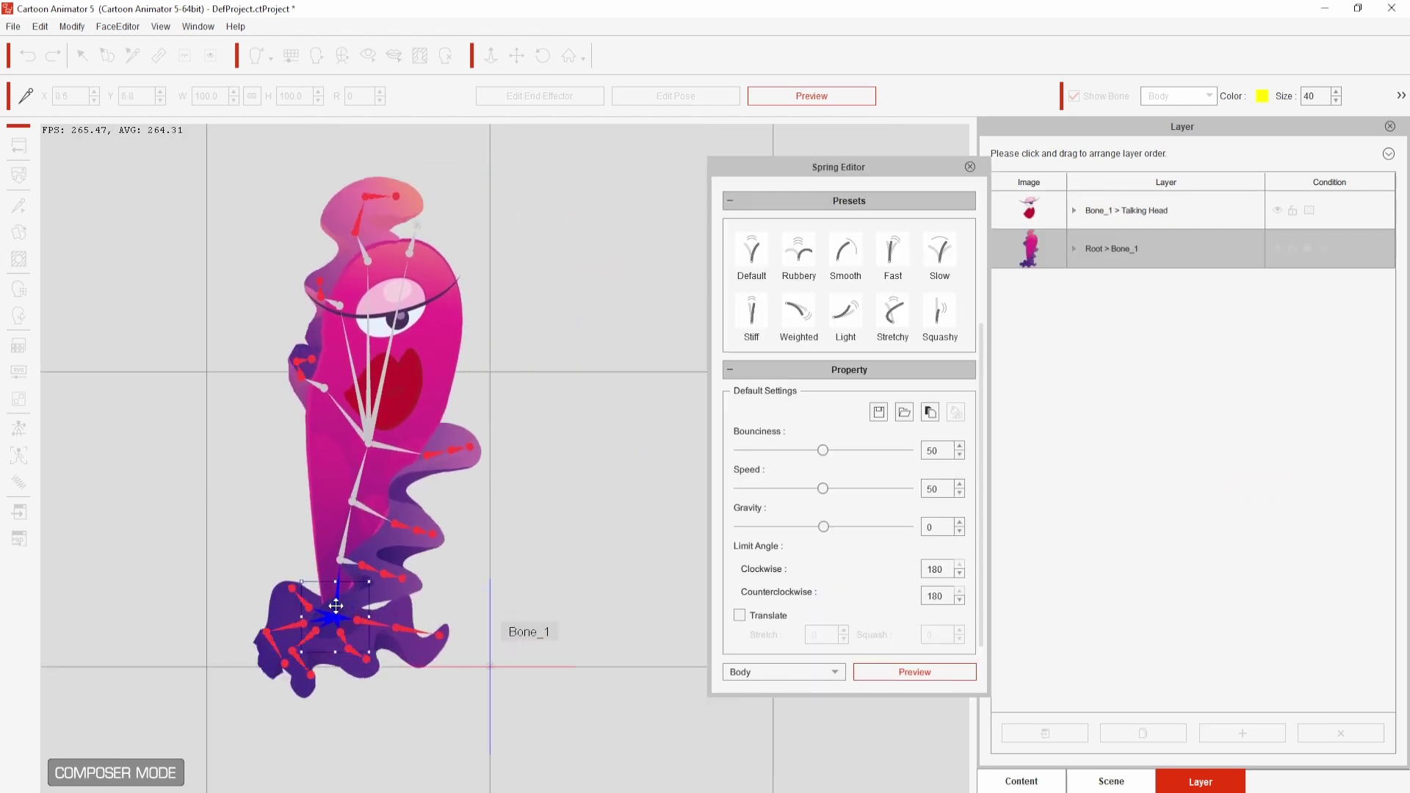
drag(336, 606, 373, 577)
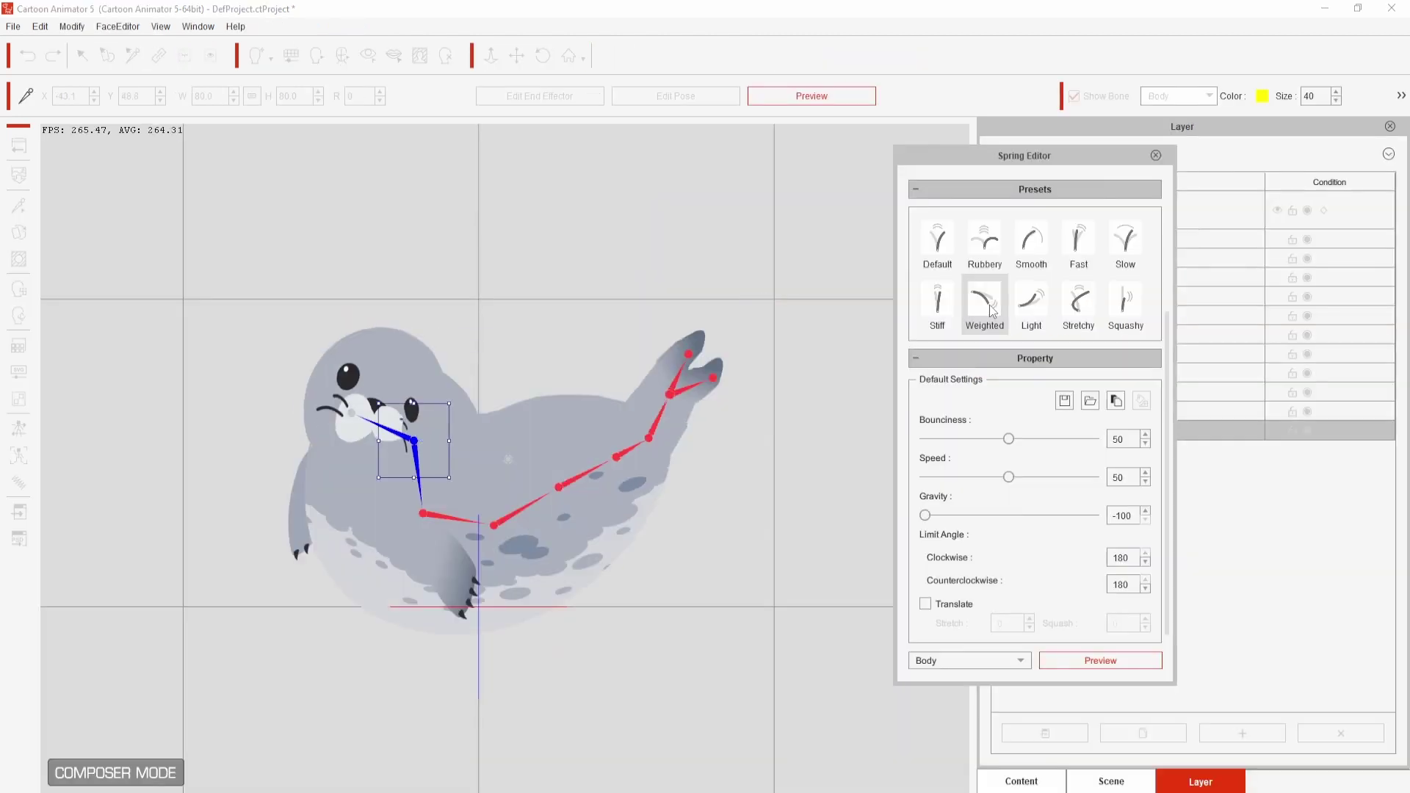
drag(403, 456, 422, 432)
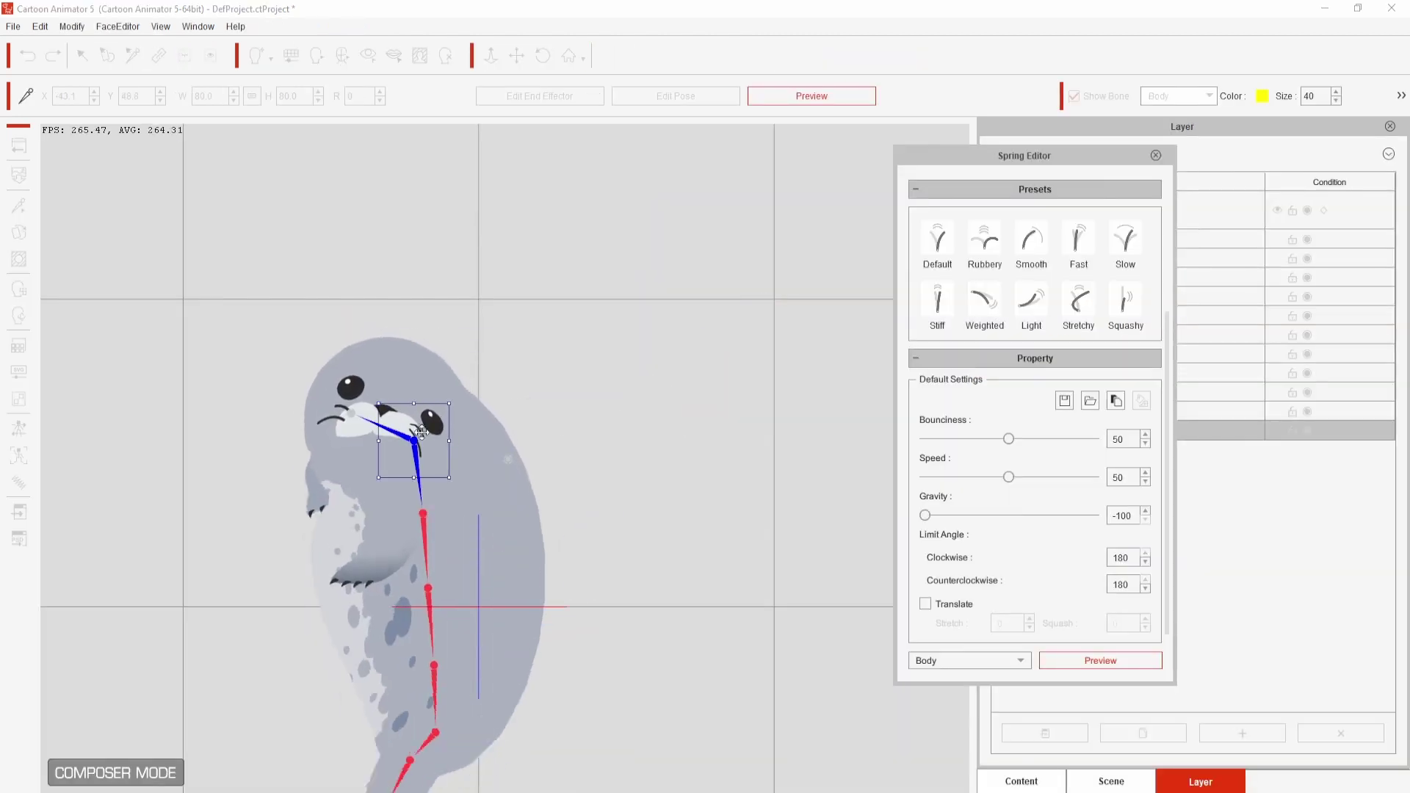
Try the Light and Stretchy spring presets on the seal, then bring up the wolf's export settings
click(1040, 304)
click(1081, 305)
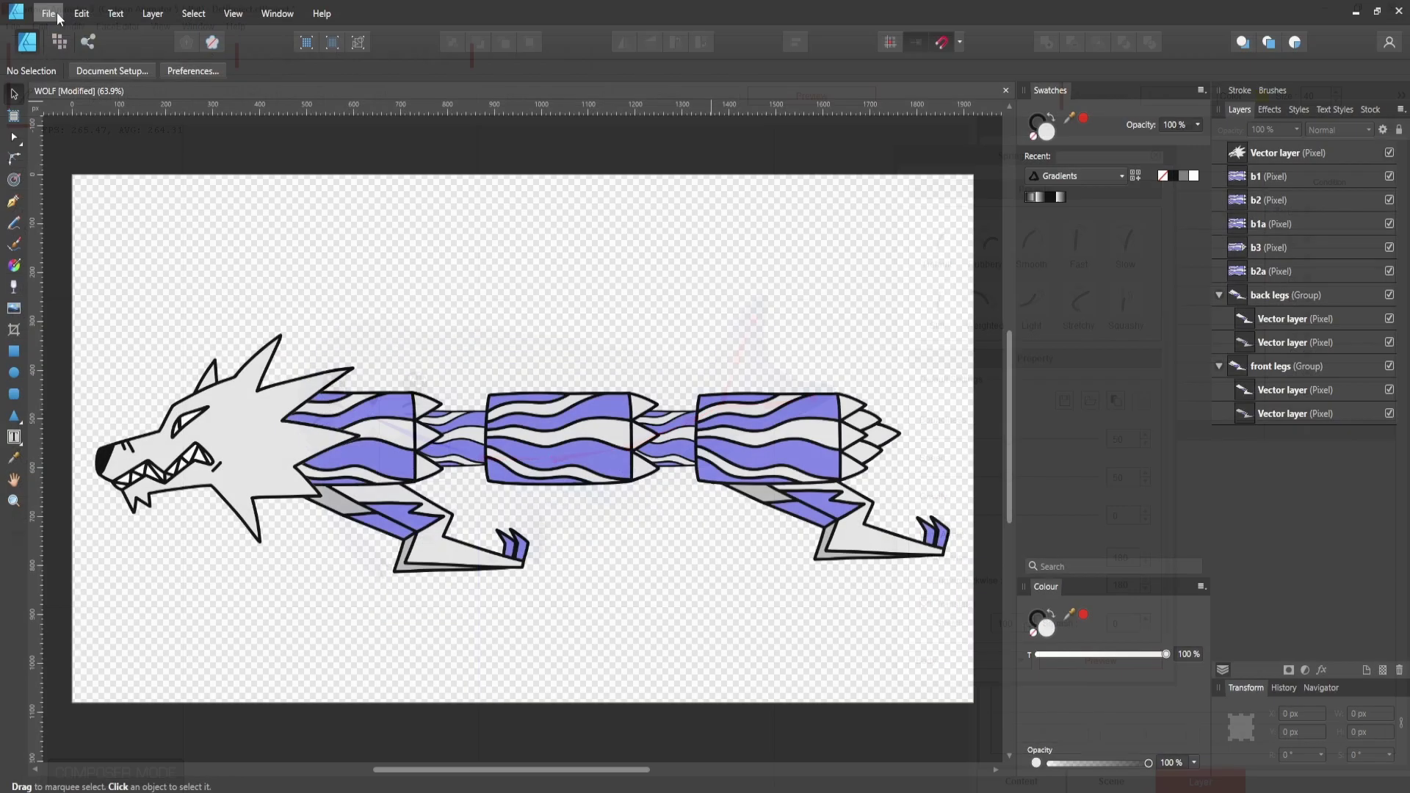
click(48, 13)
click(96, 278)
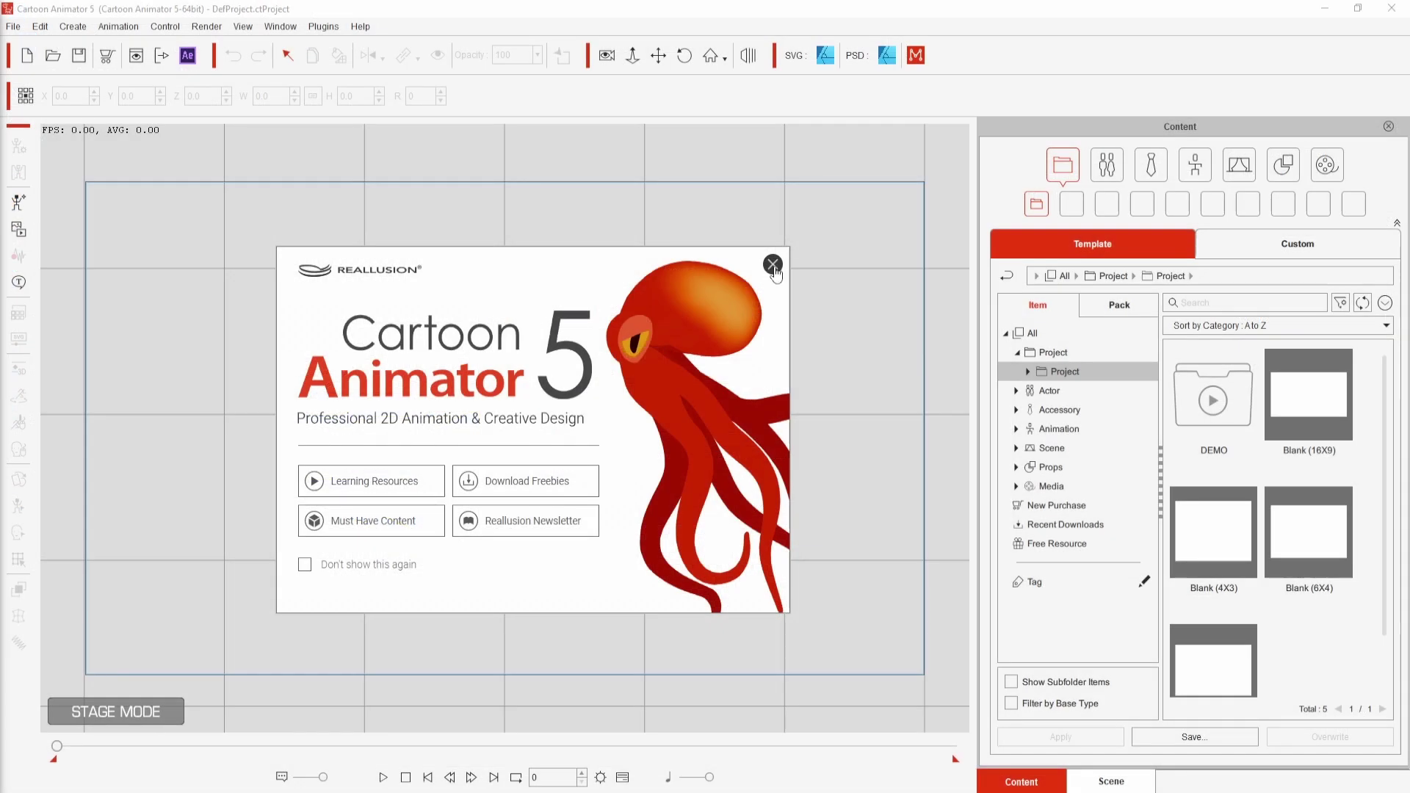
Close the welcome screen, drop the exported wolf onto the stage and import it as a G3 Free Bone Actor
click(773, 265)
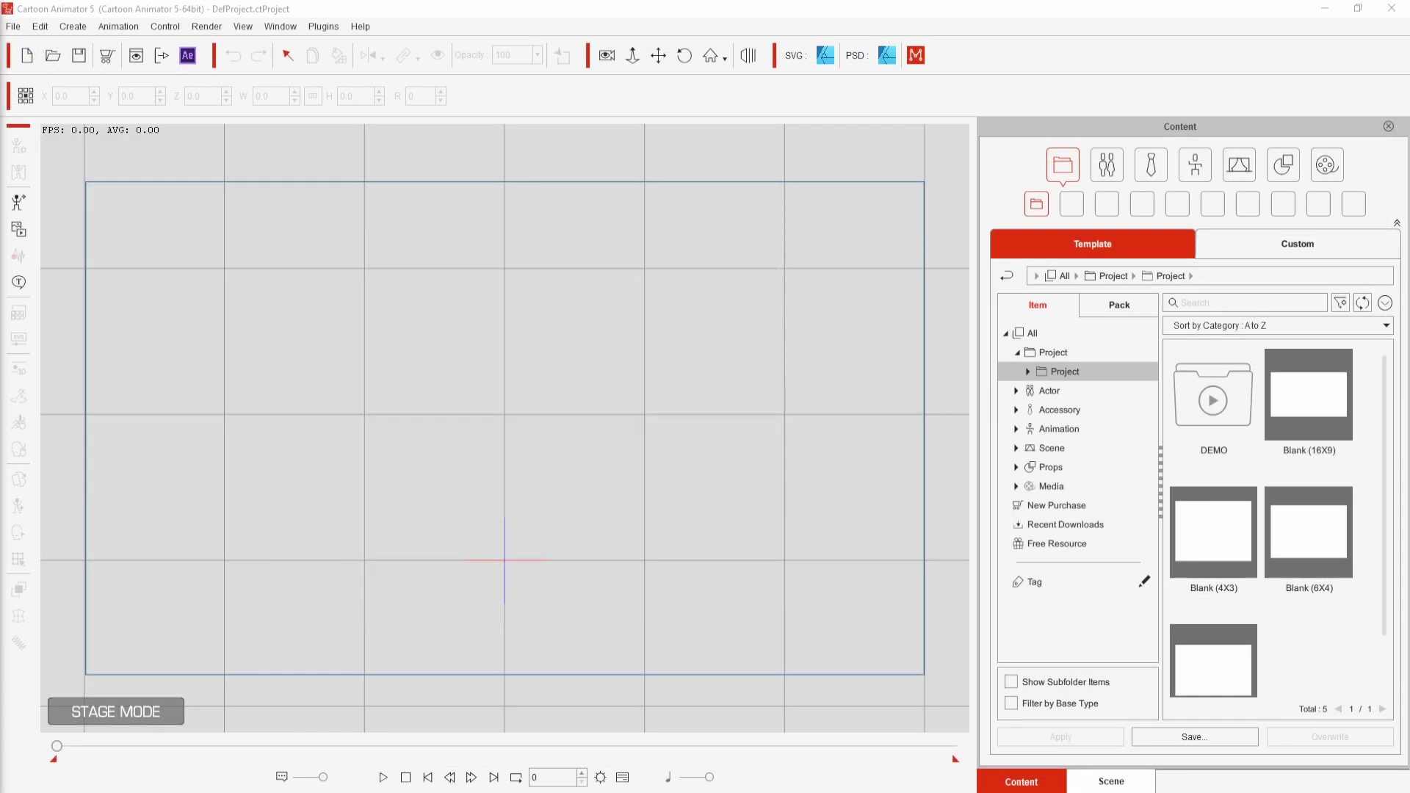
drag(3, 411, 464, 417)
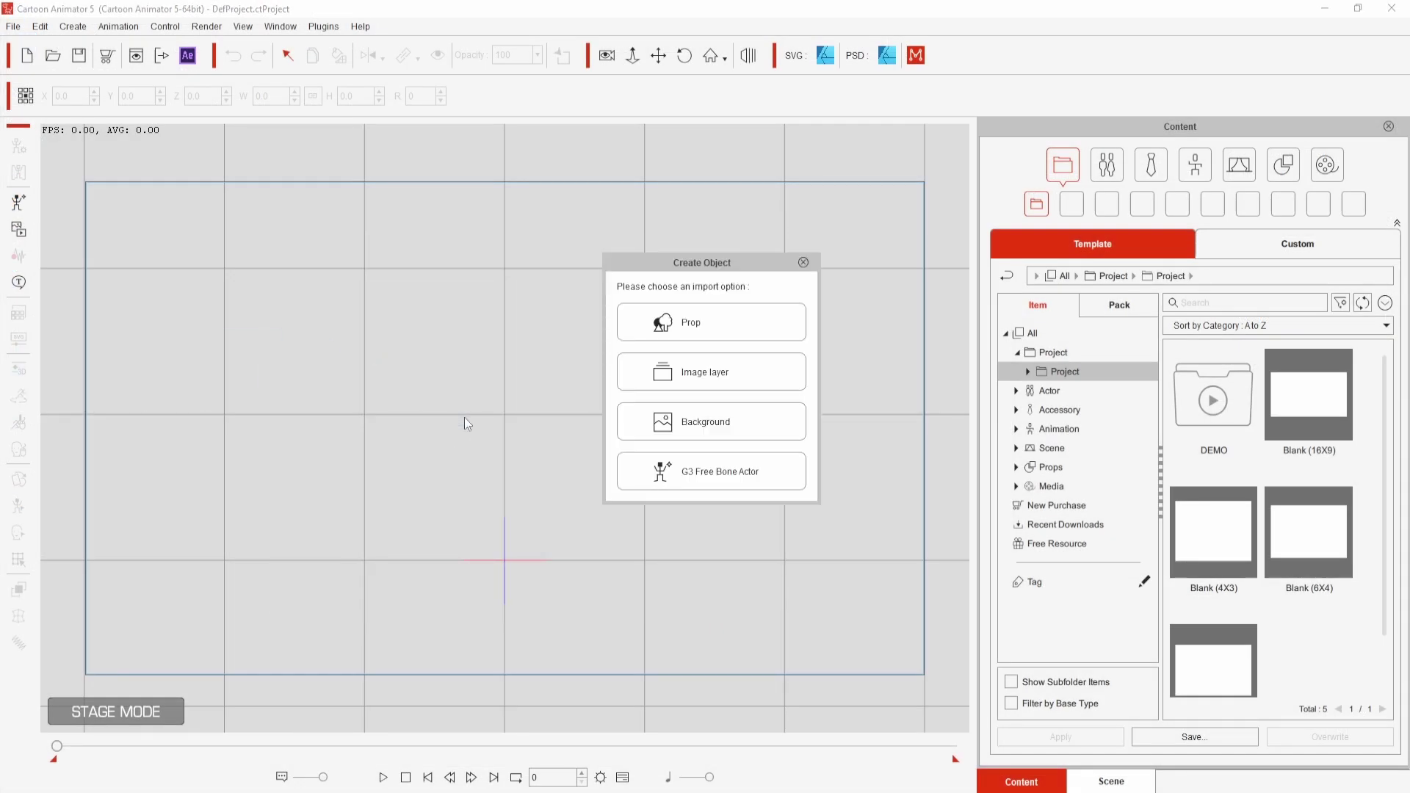
click(676, 480)
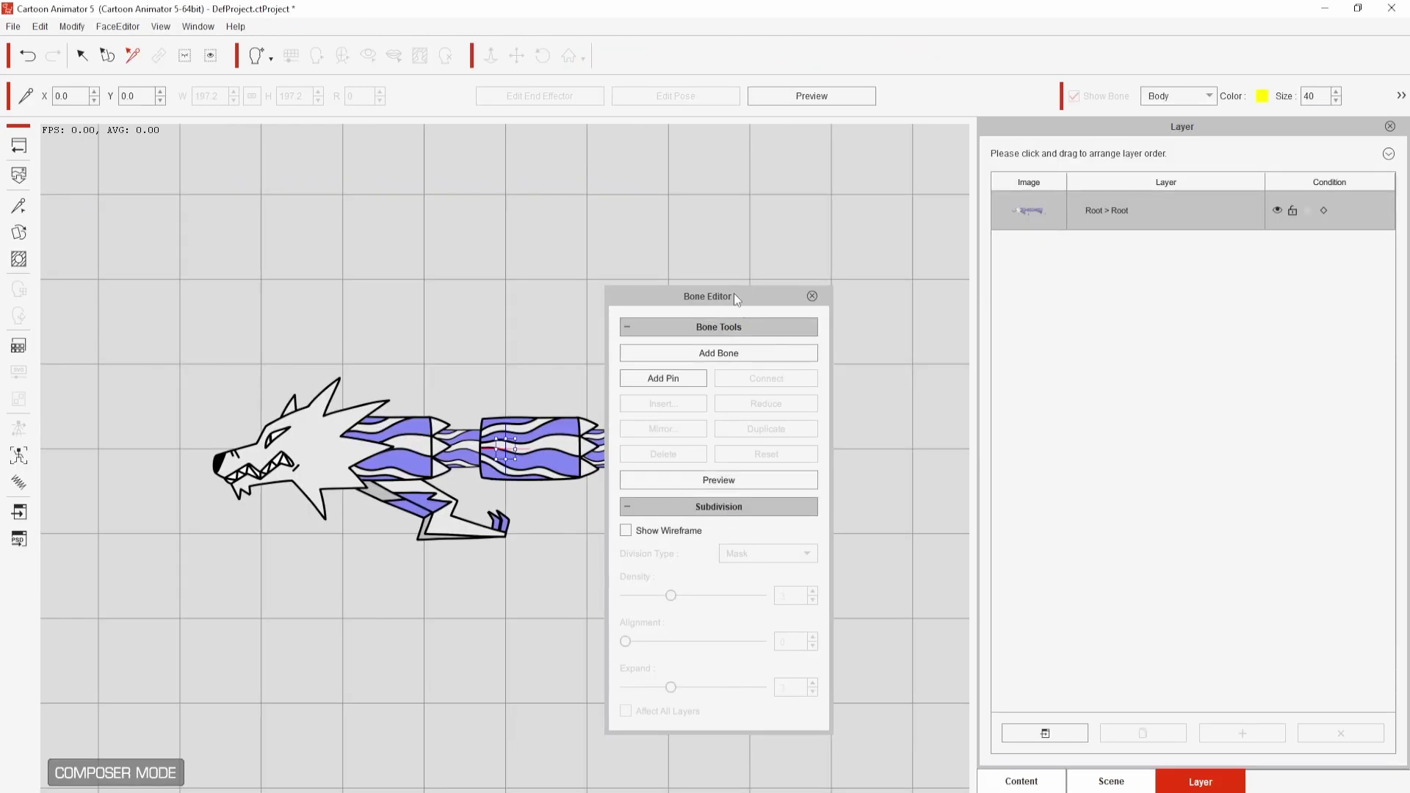
In the Bone Editor, place the pivot on the wolf's head and draw a six-bone chain to the tail
drag(734, 293, 971, 235)
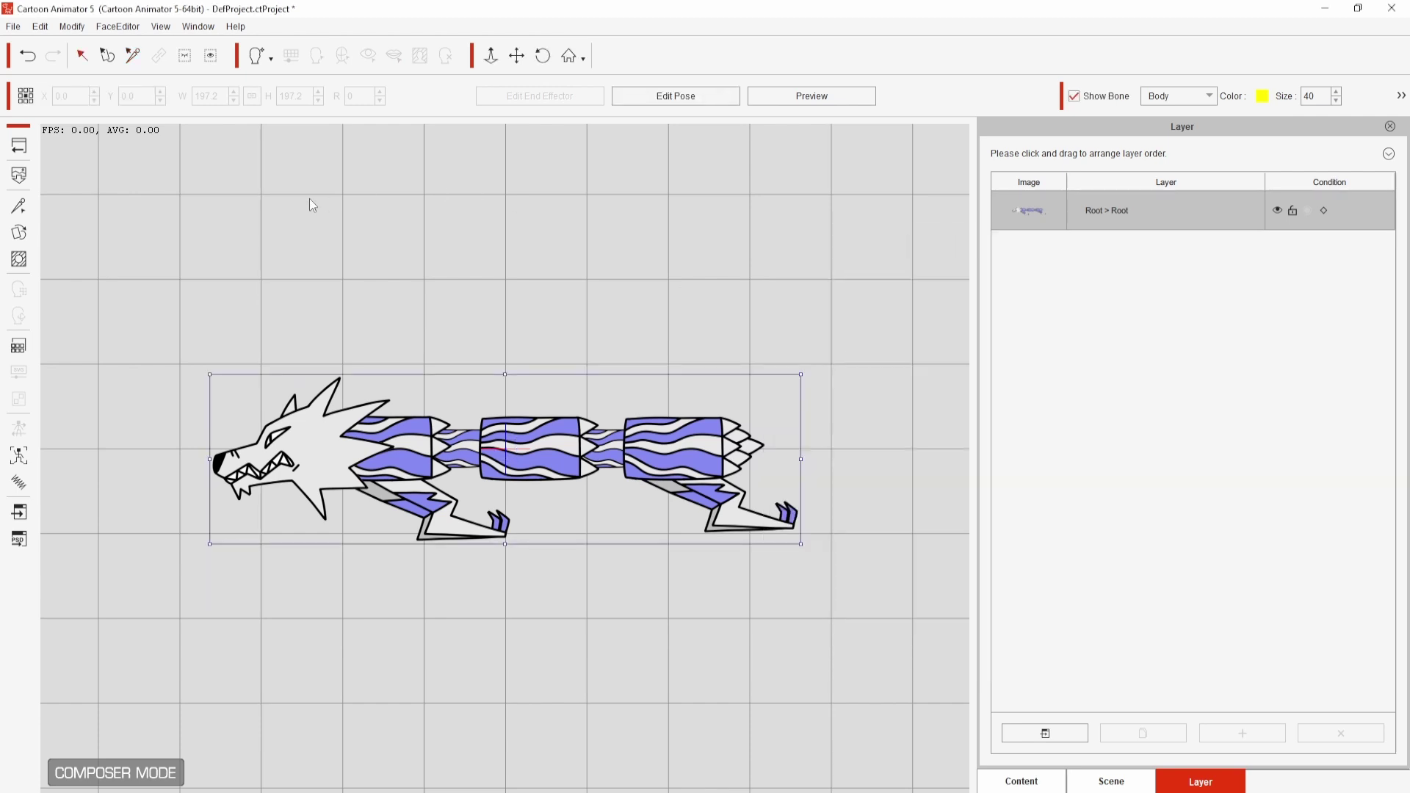
click(18, 207)
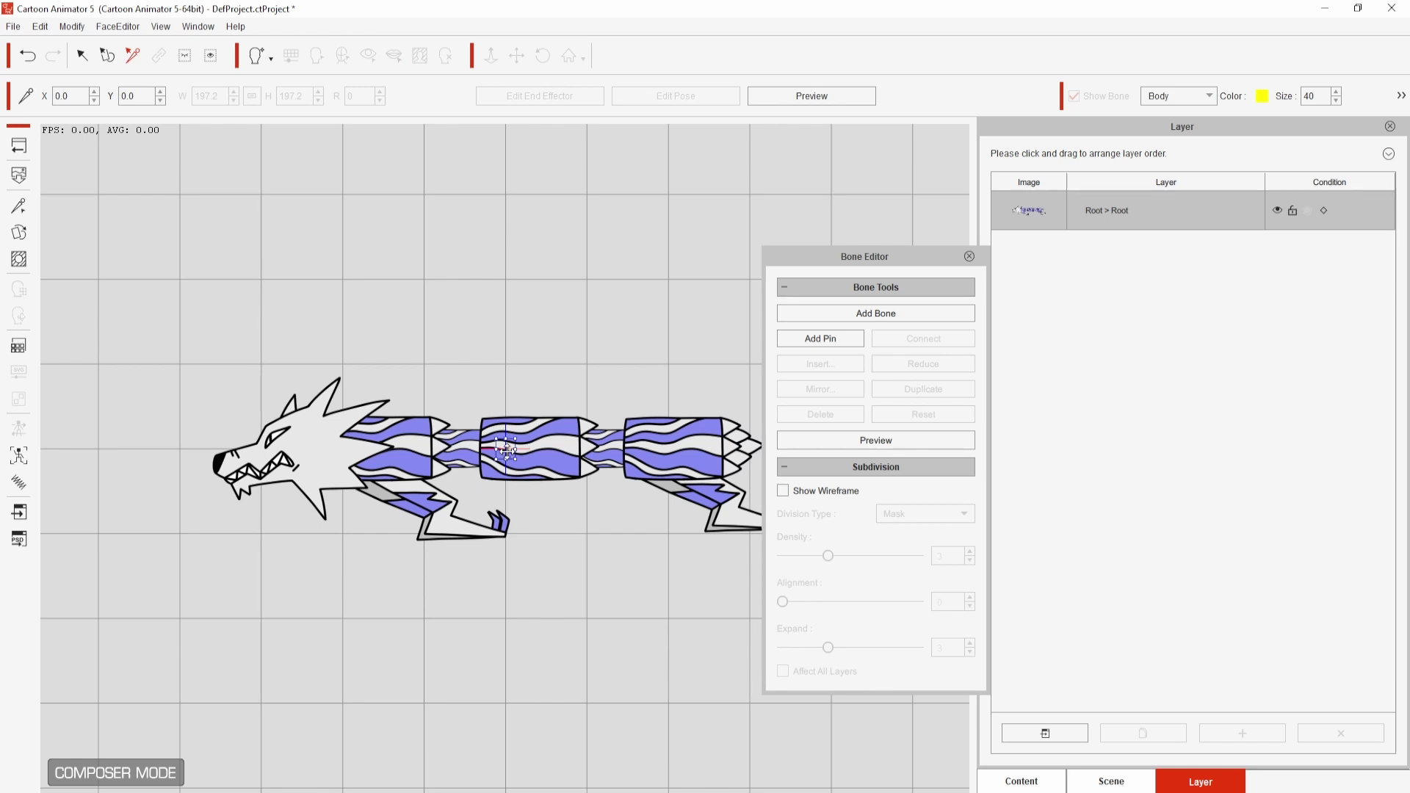
drag(507, 449, 314, 447)
click(924, 314)
drag(876, 265, 1118, 286)
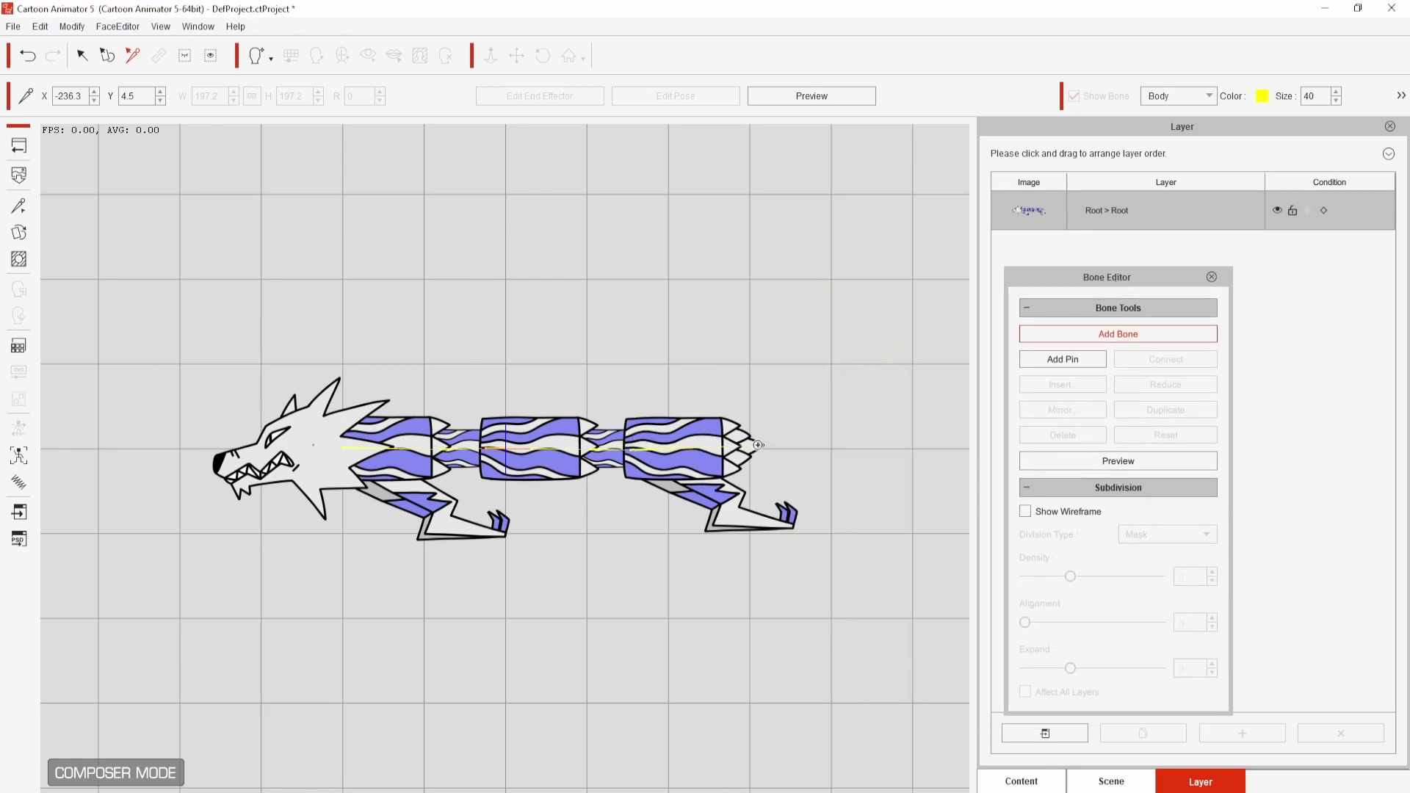
right_click(842, 402)
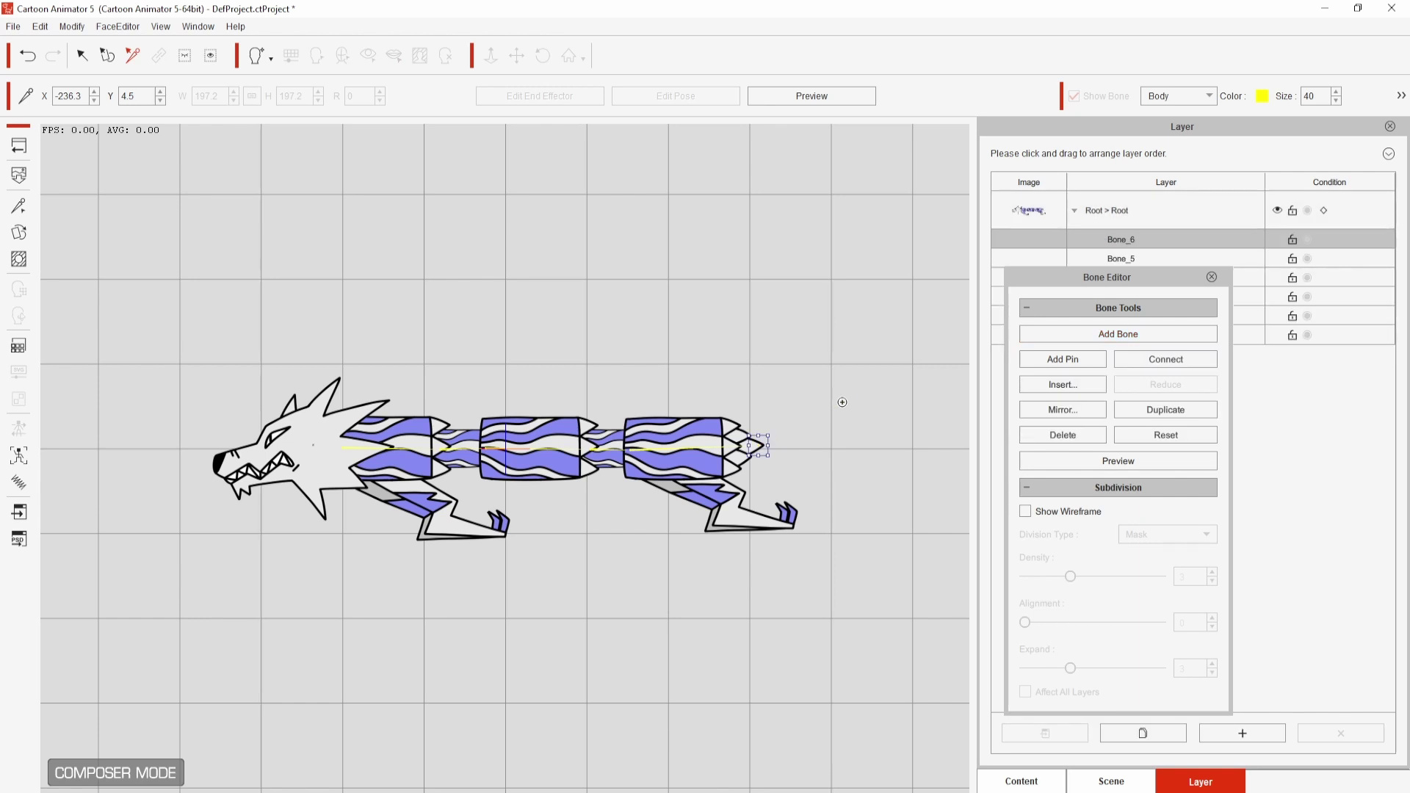
click(1117, 465)
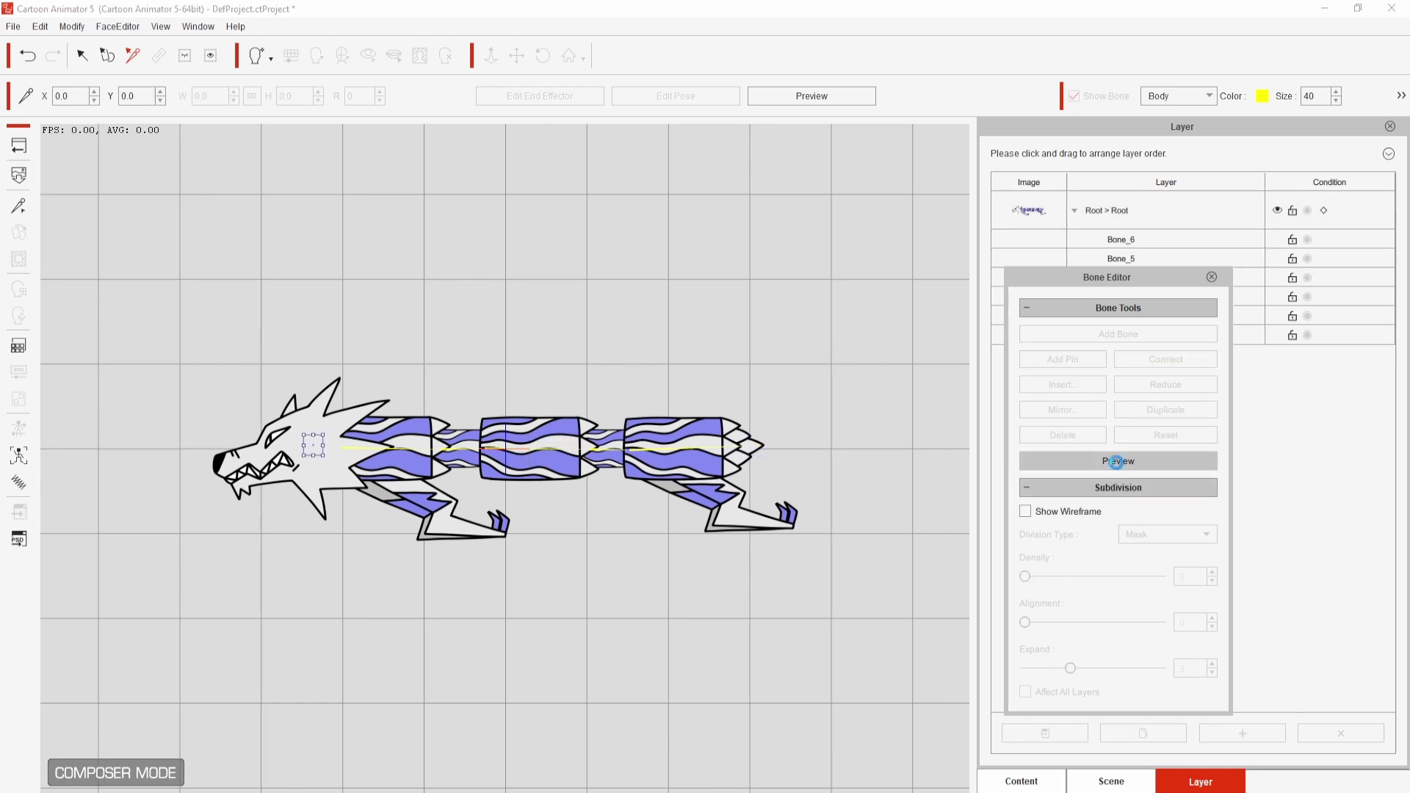
drag(343, 459, 635, 382)
click(626, 431)
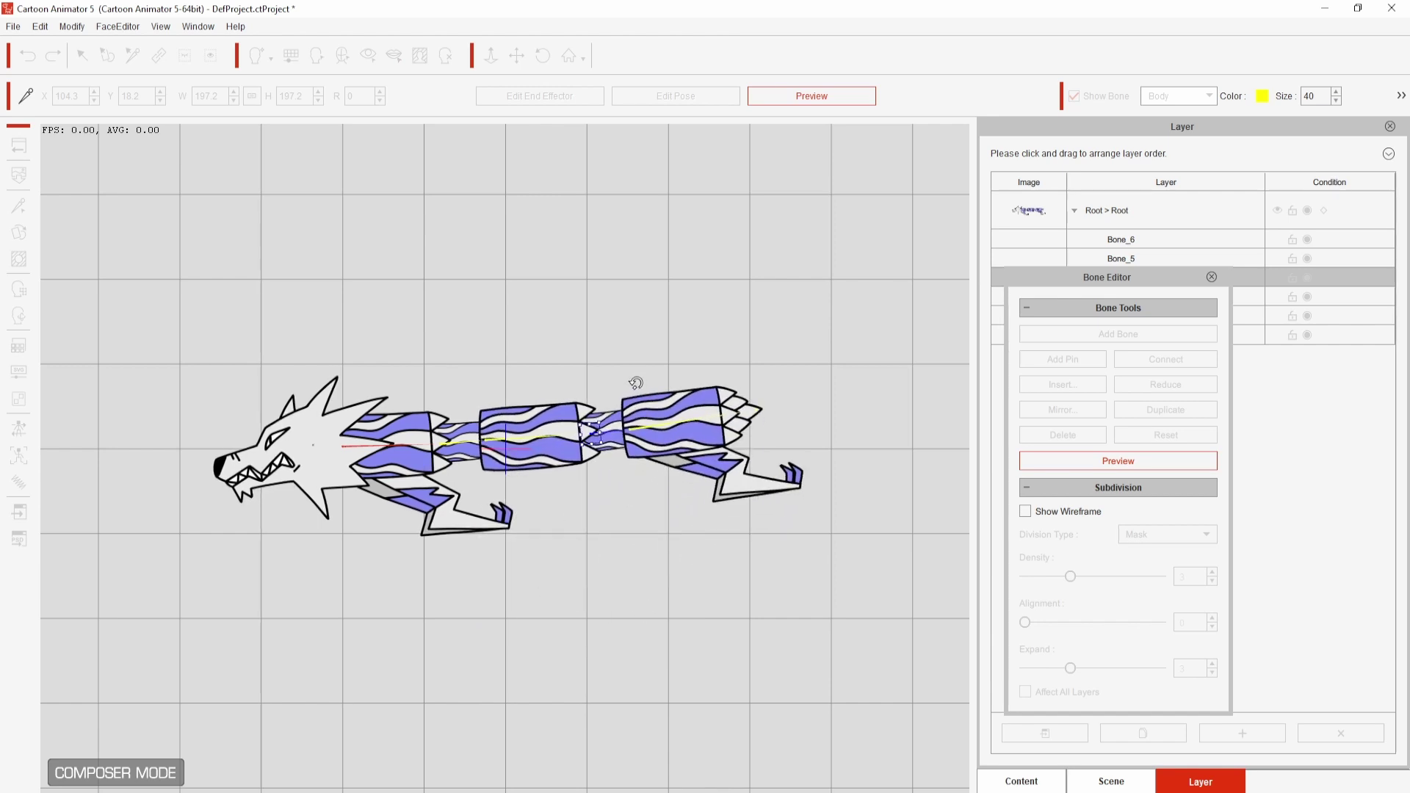
click(1113, 461)
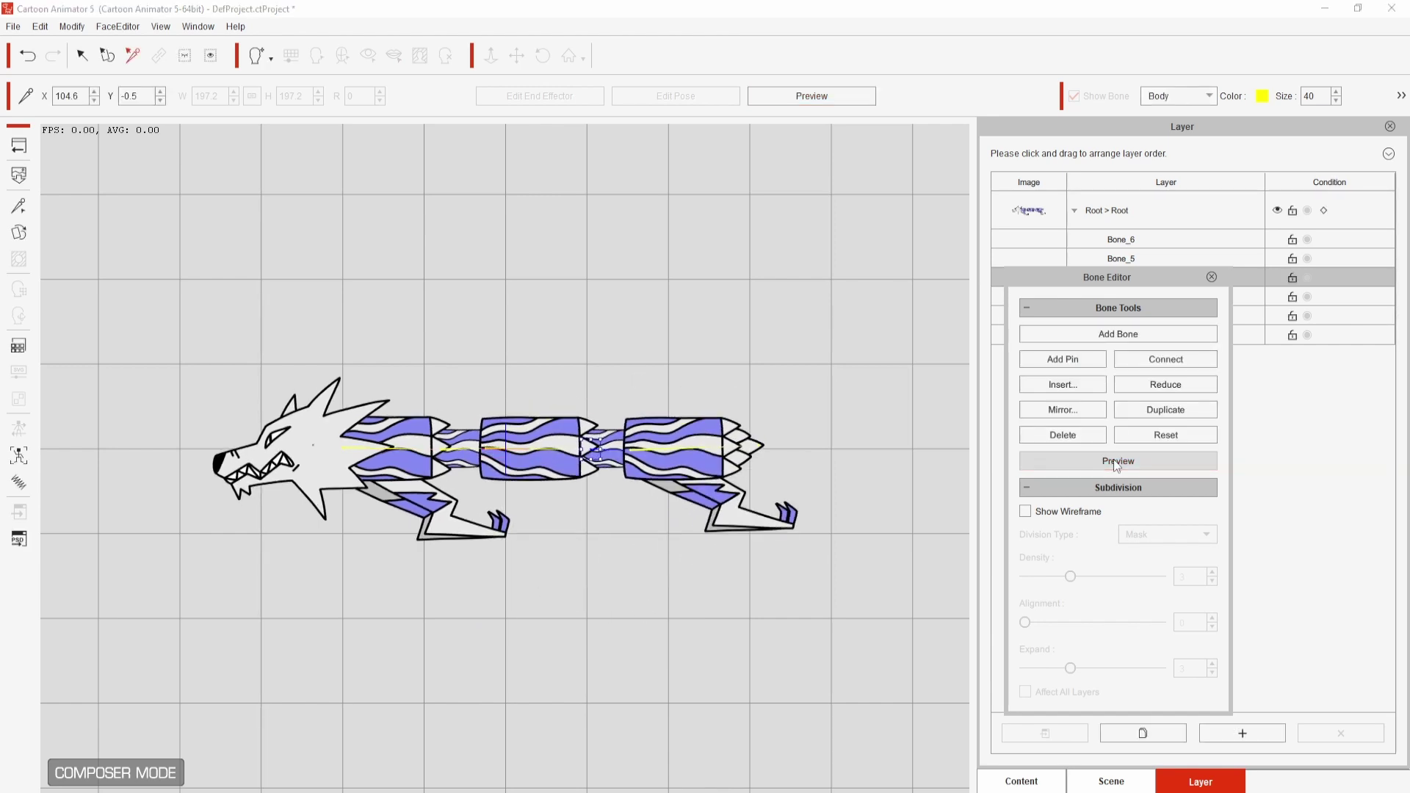
Show the wolf's wireframe, drop mesh density to 0 and preview bending the rear body
click(1026, 512)
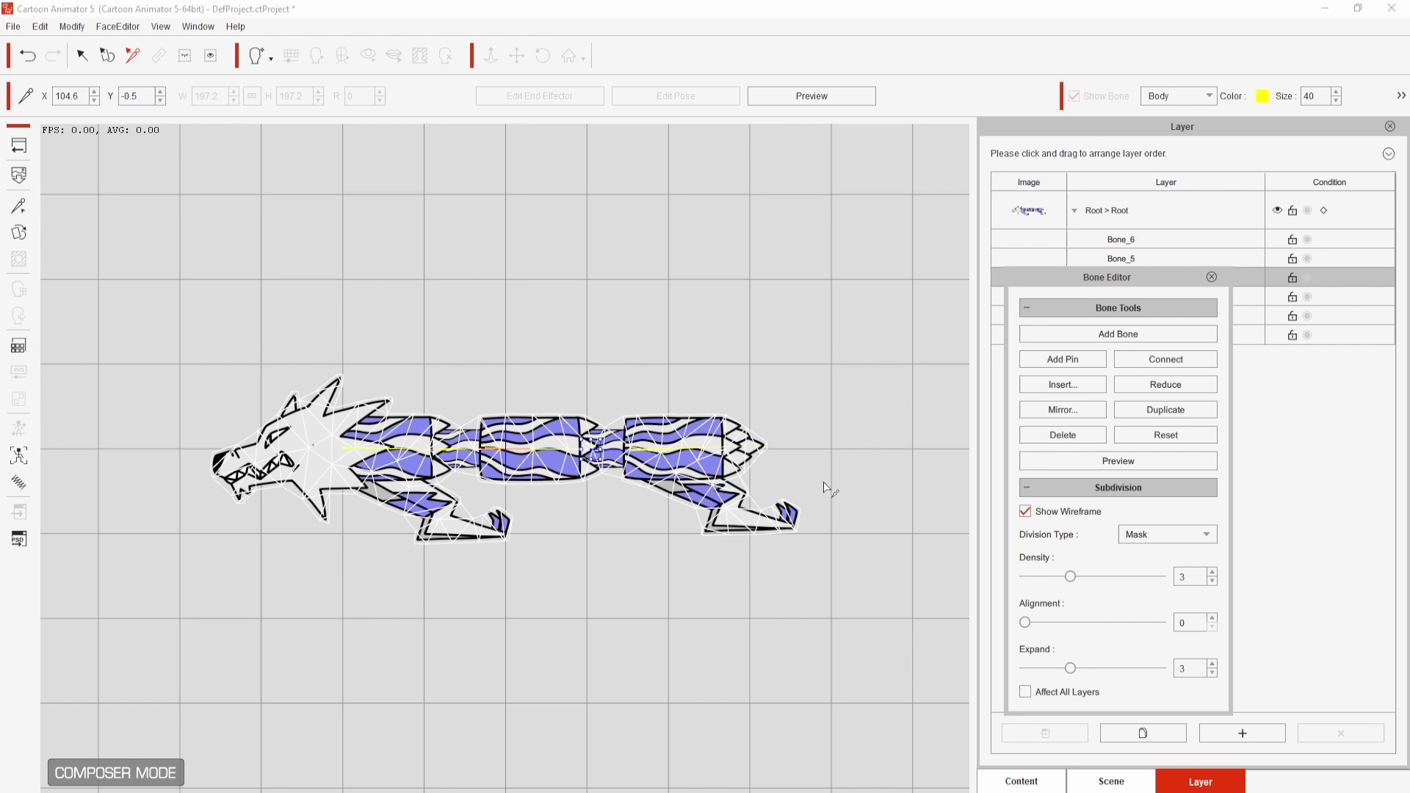
drag(1072, 584, 985, 580)
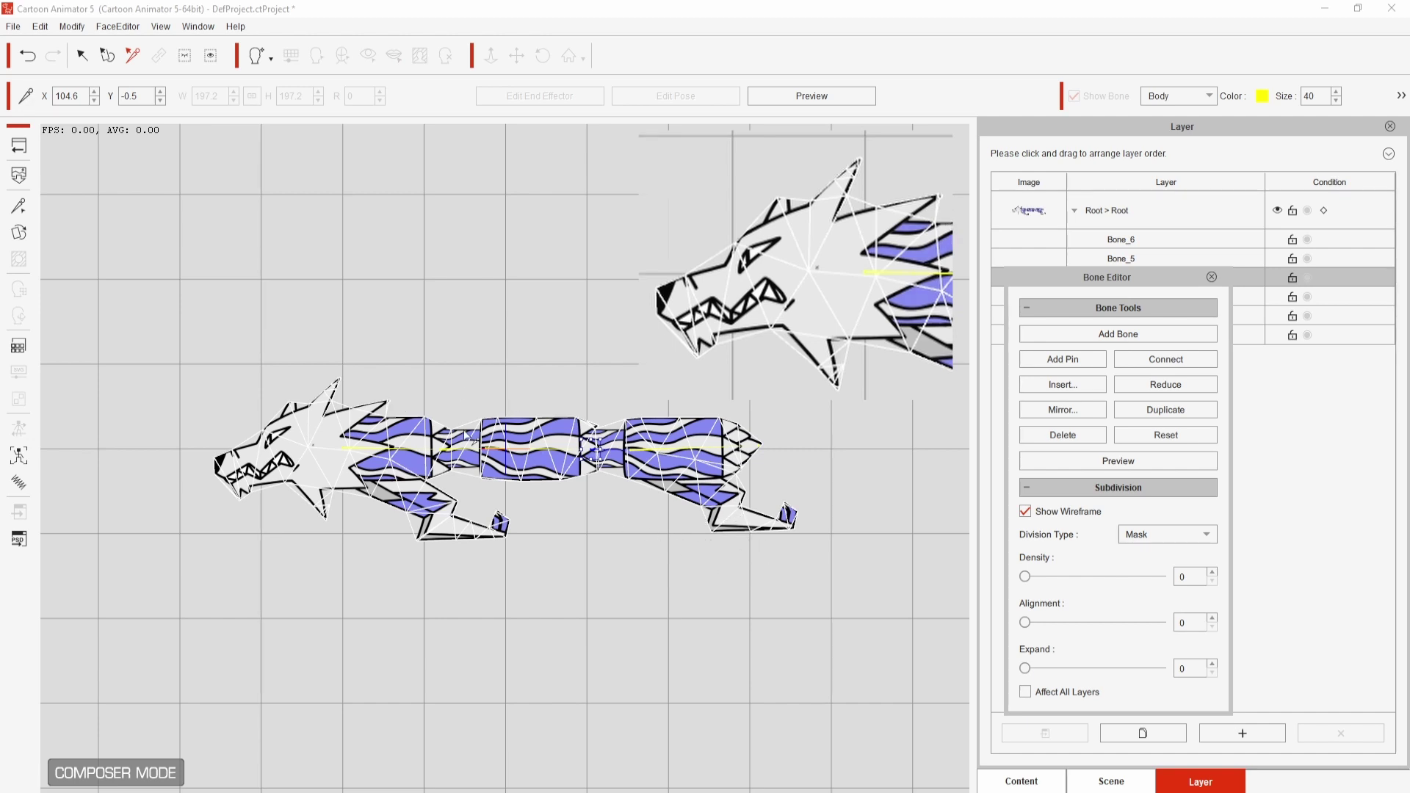
click(1116, 460)
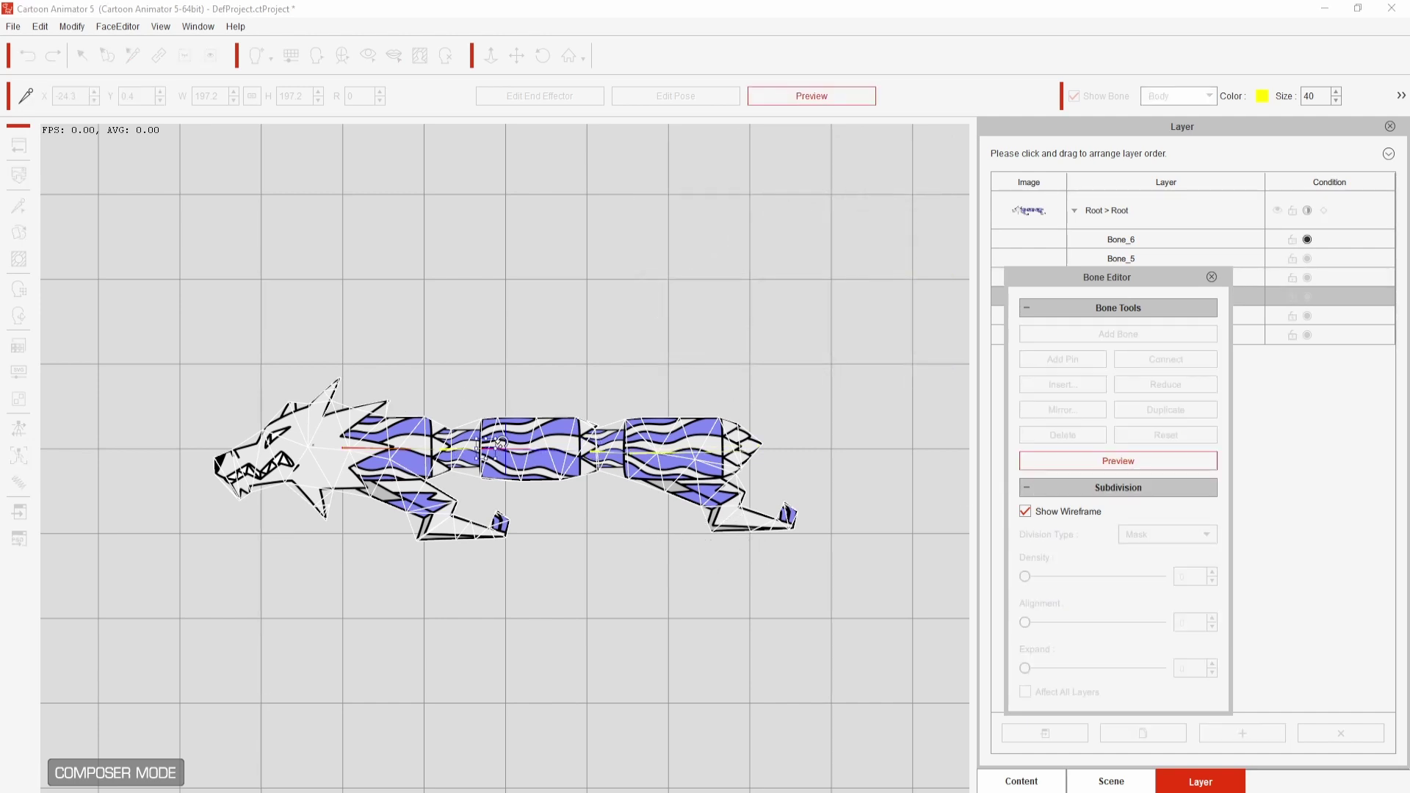
drag(500, 443, 666, 411)
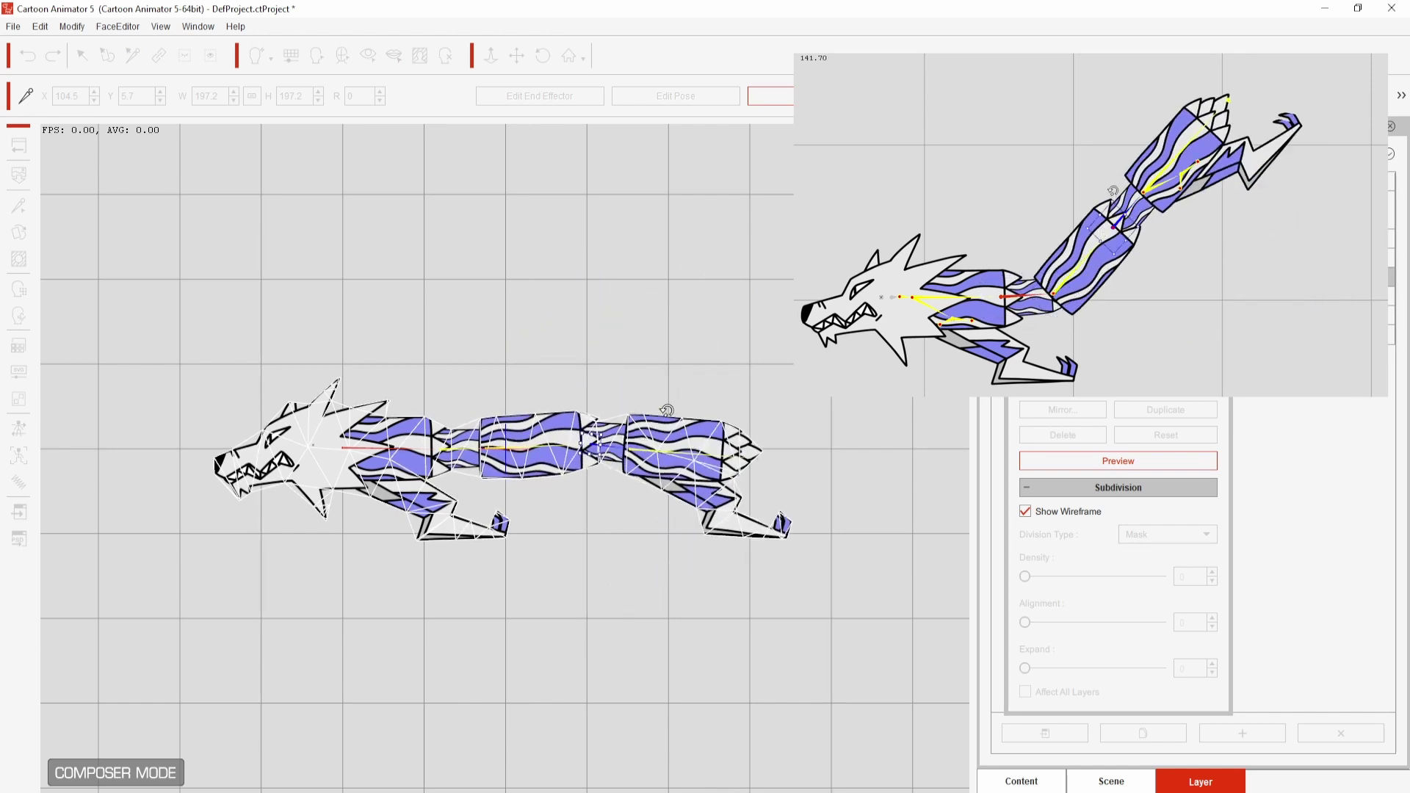
Raise mesh density to 4 and preview bending the rear body up to vertical
click(1118, 461)
drag(1024, 577, 1094, 588)
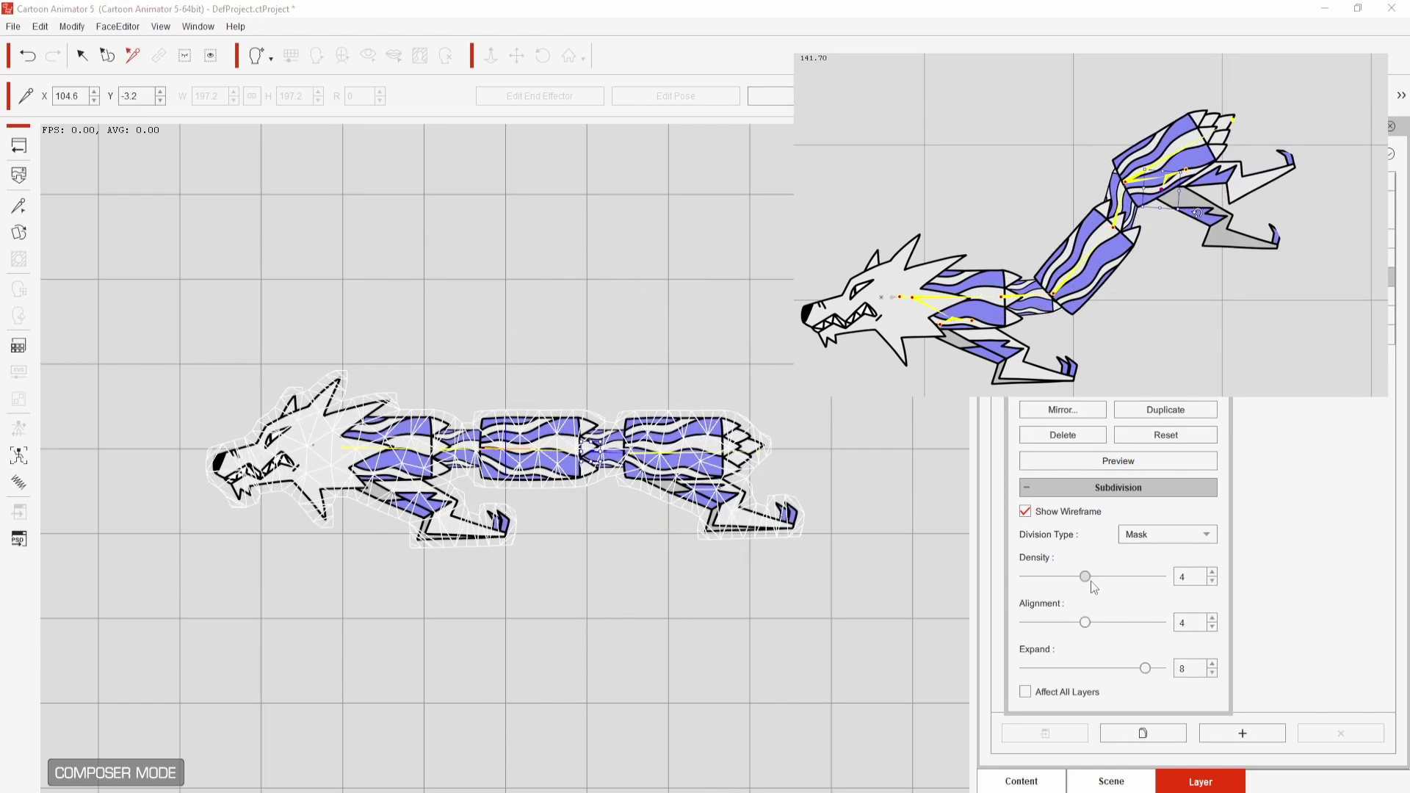
click(1118, 461)
drag(661, 452, 500, 441)
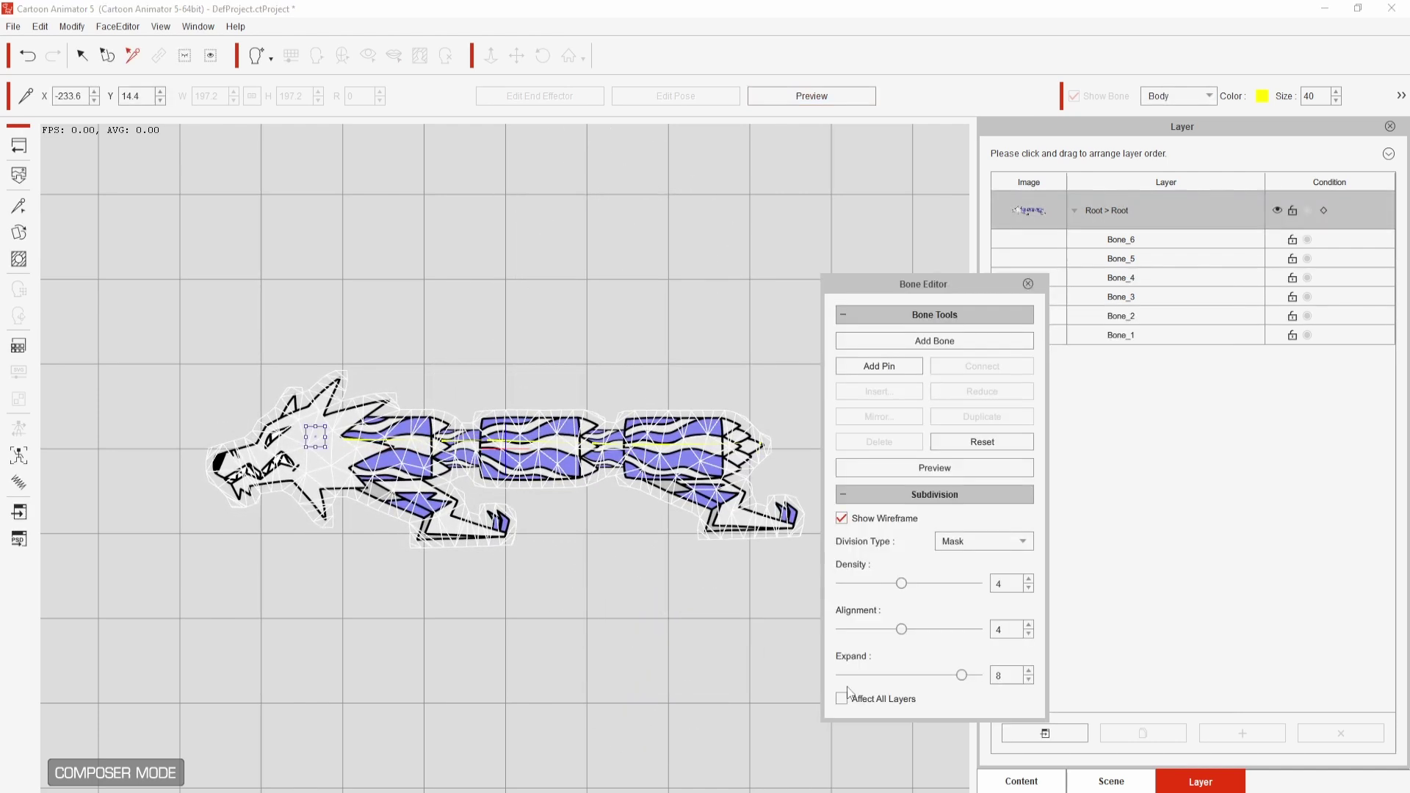
Finish bone editing, open the Spring Editor and add Bone_1 with its child bones to Default
click(1028, 284)
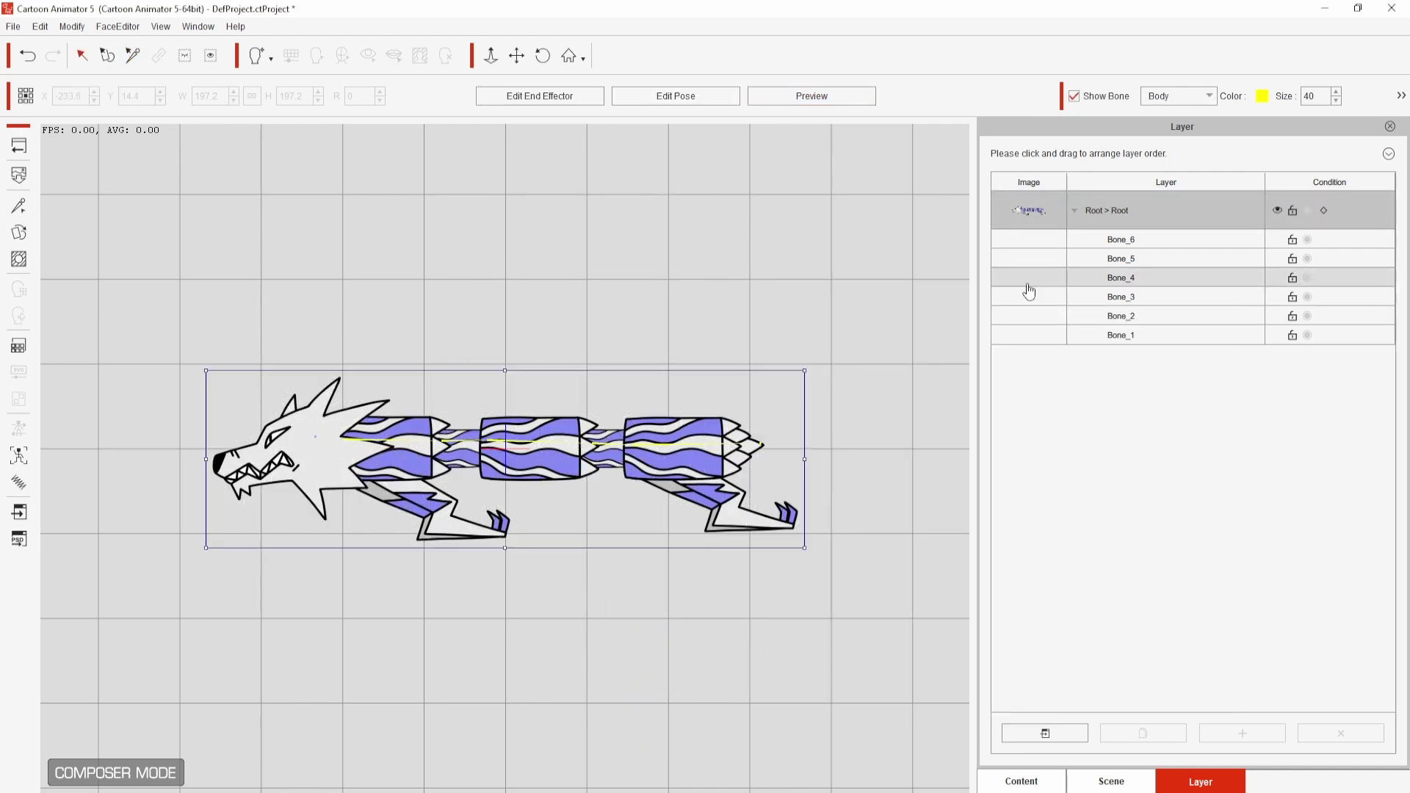
click(25, 487)
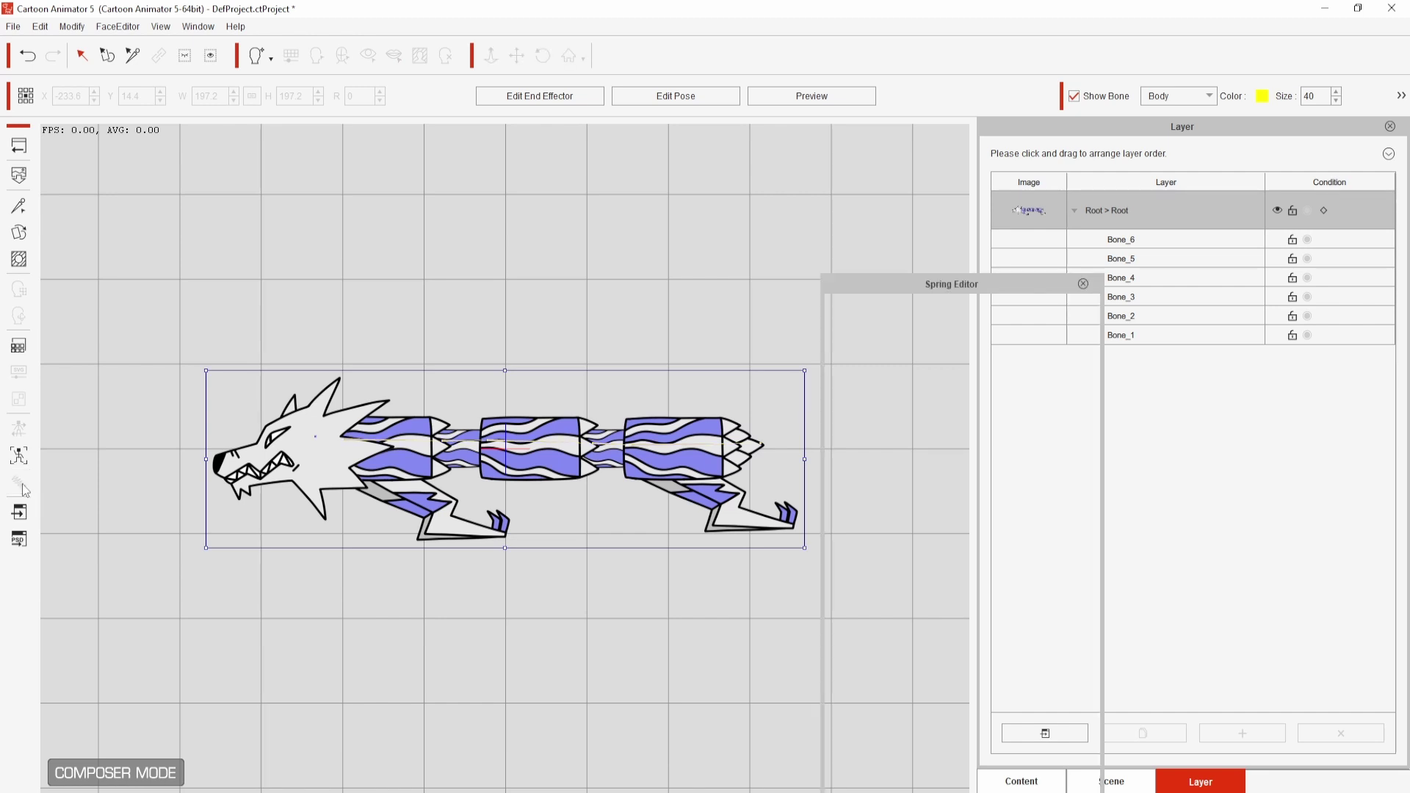
drag(958, 288, 927, 195)
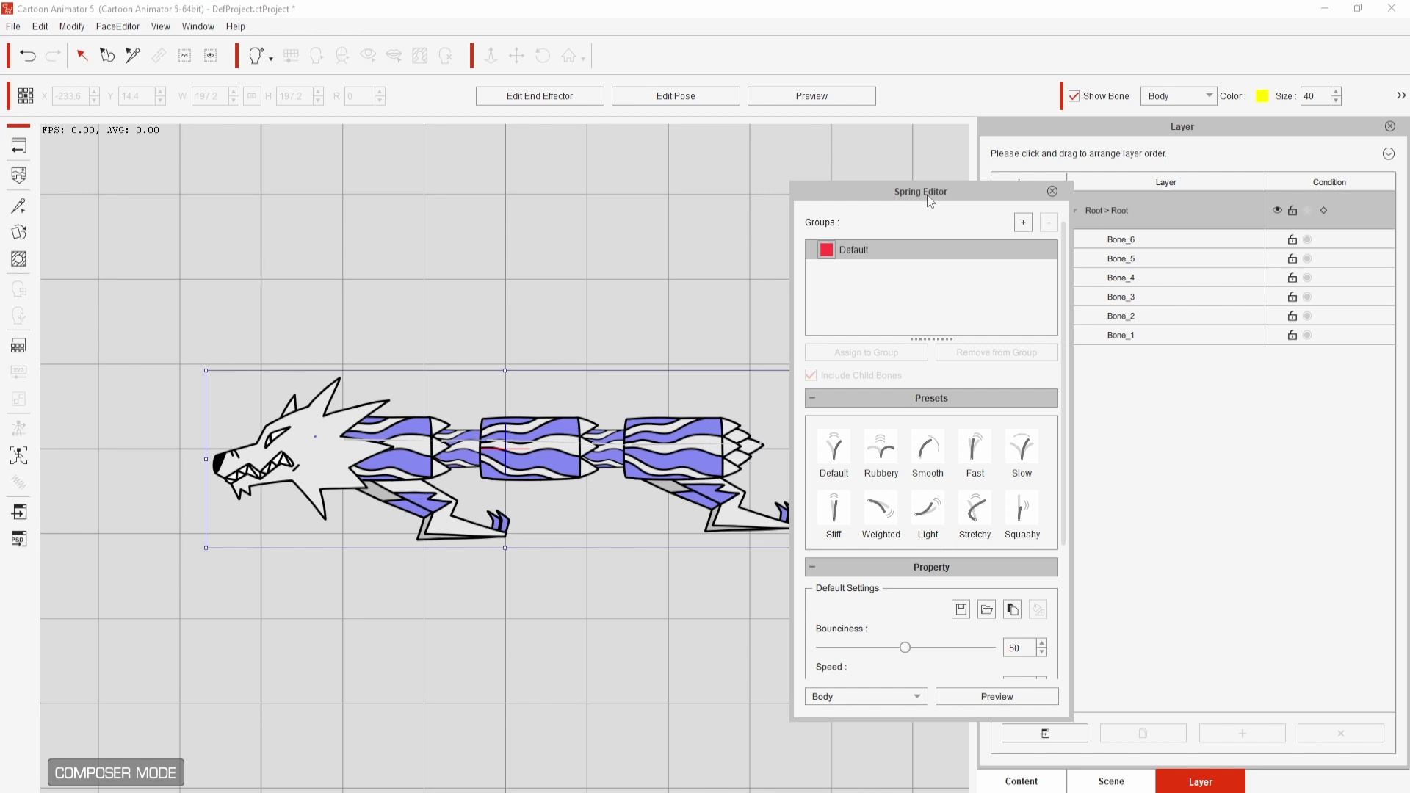
click(341, 441)
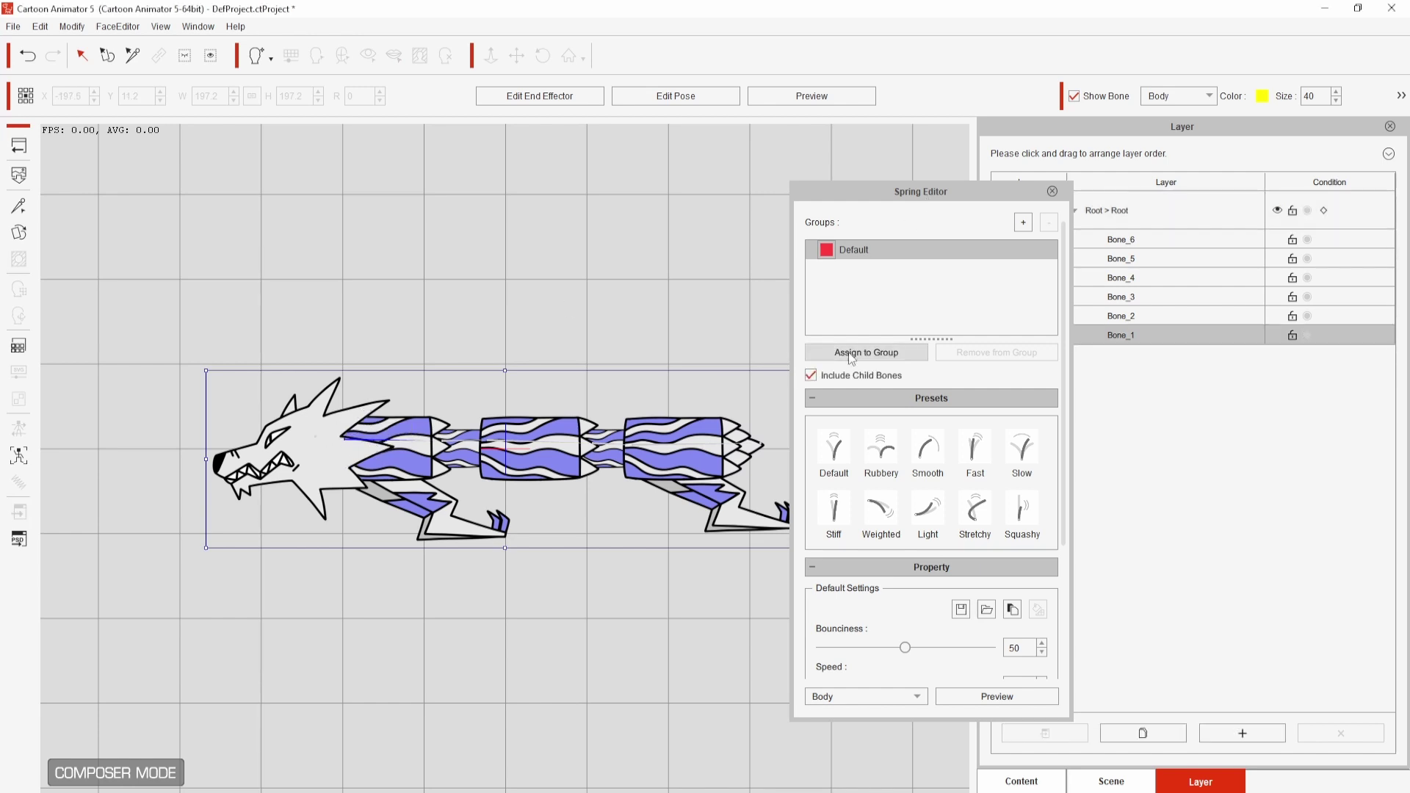
click(872, 356)
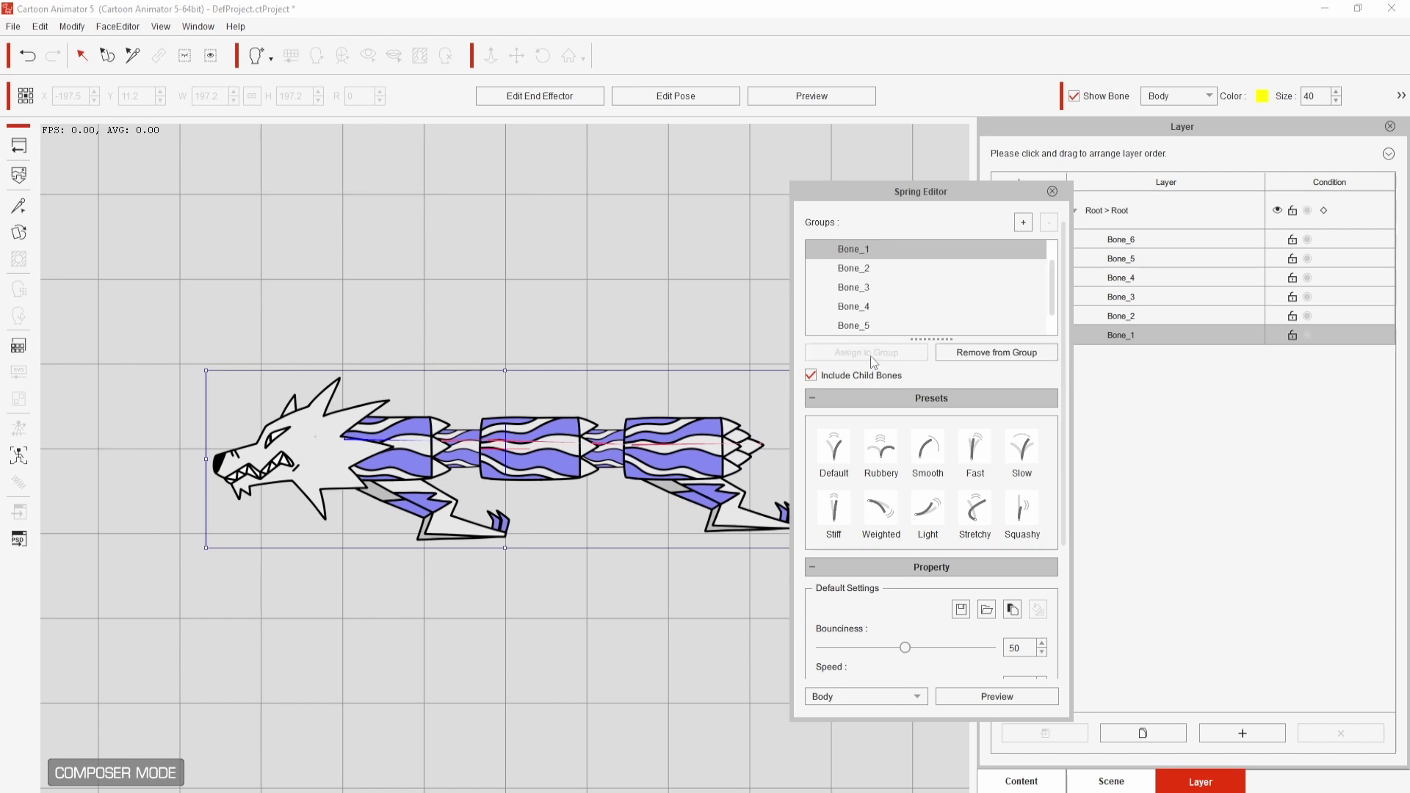
scroll(1046, 297, up, 2)
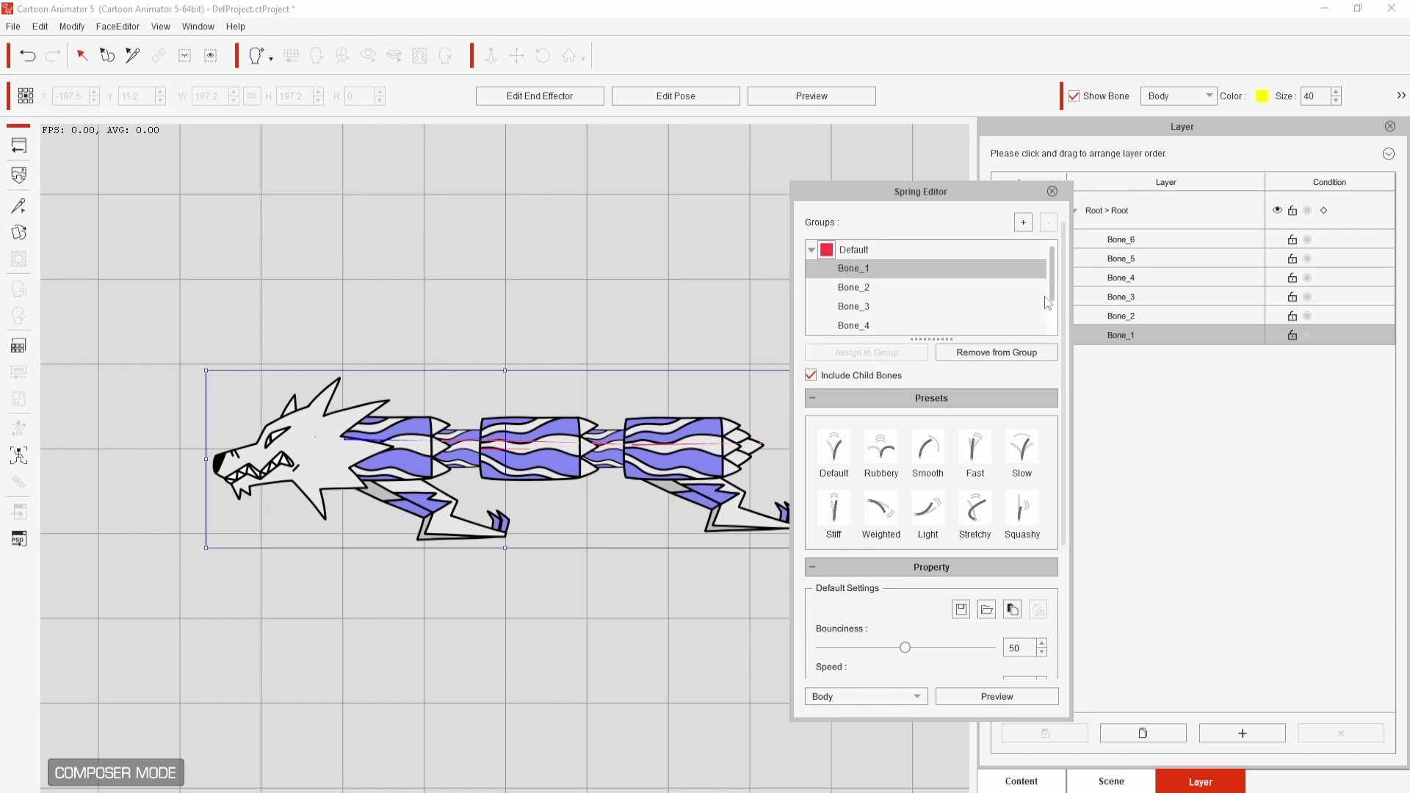
scroll(1047, 301, down, 1)
scroll(1044, 307, down, 2)
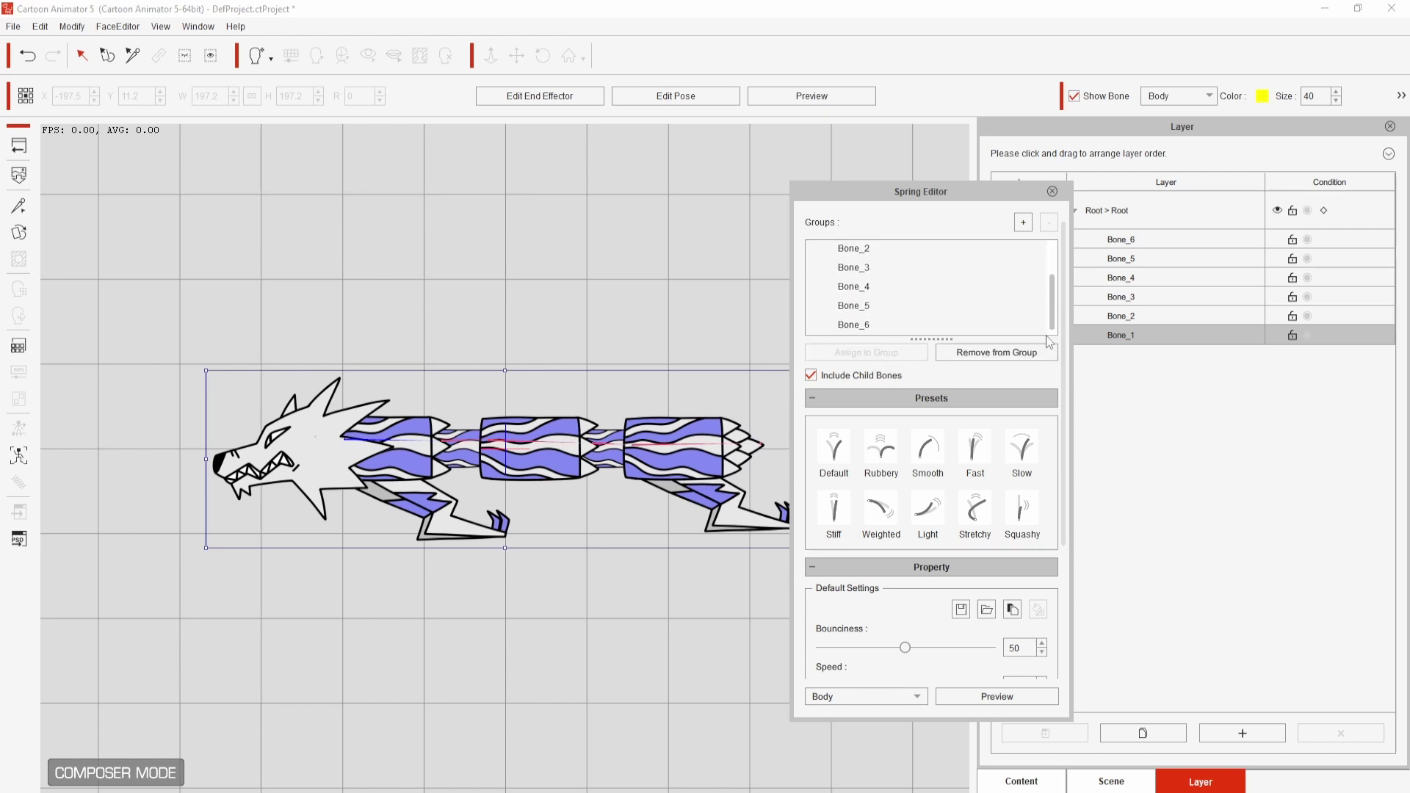
Remove those bones, untick Include Child Bones, and assign only Bone_1 and Bone_2 to Default
click(992, 355)
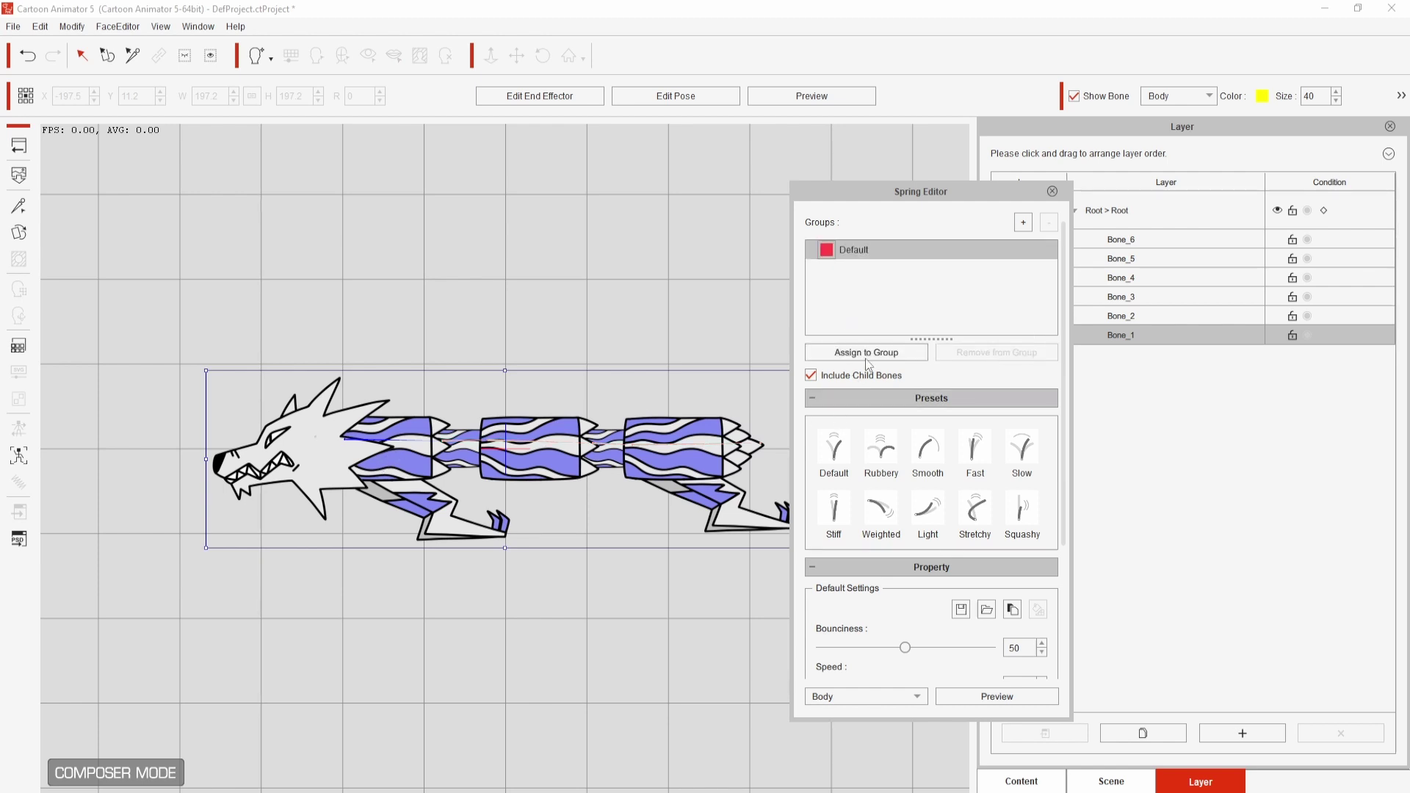
click(840, 379)
click(865, 351)
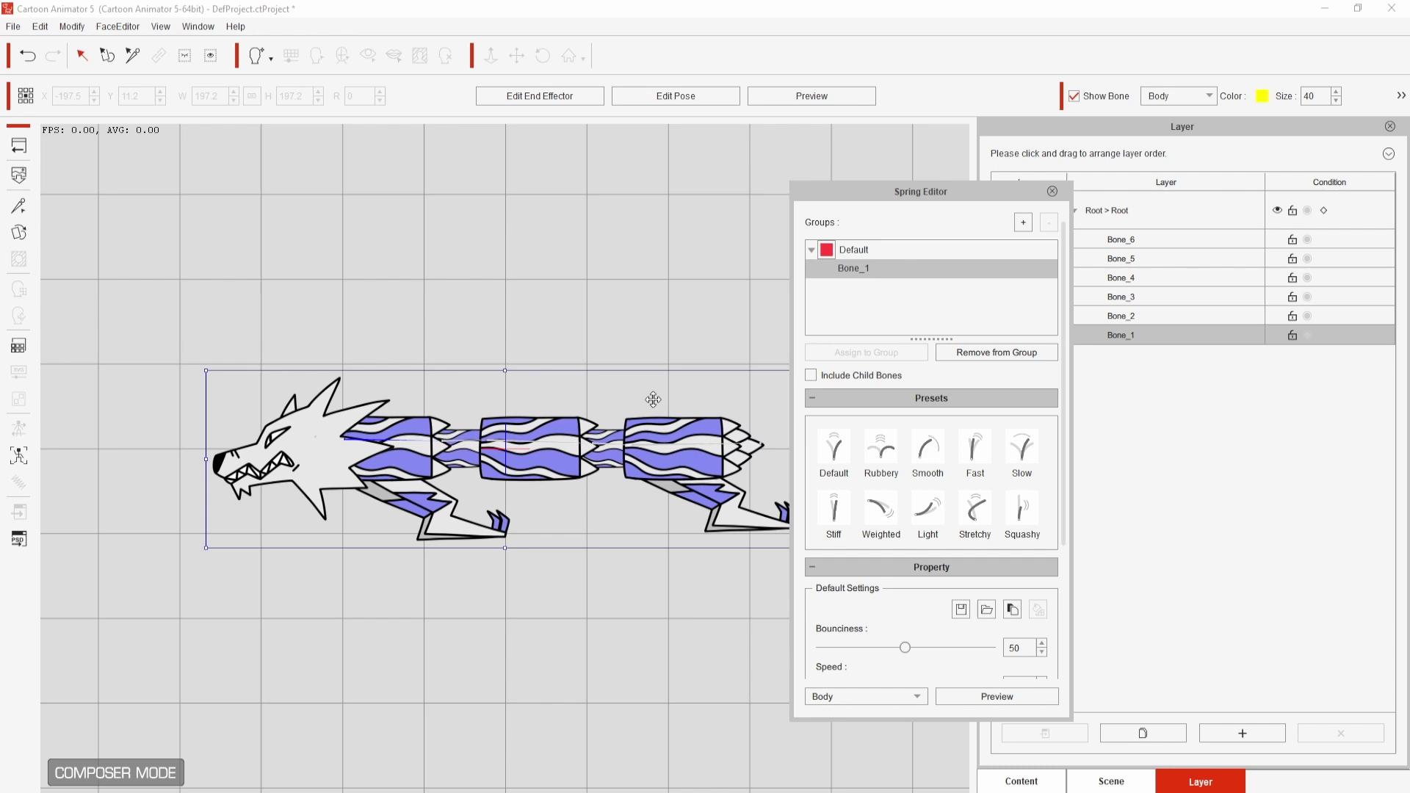
click(489, 439)
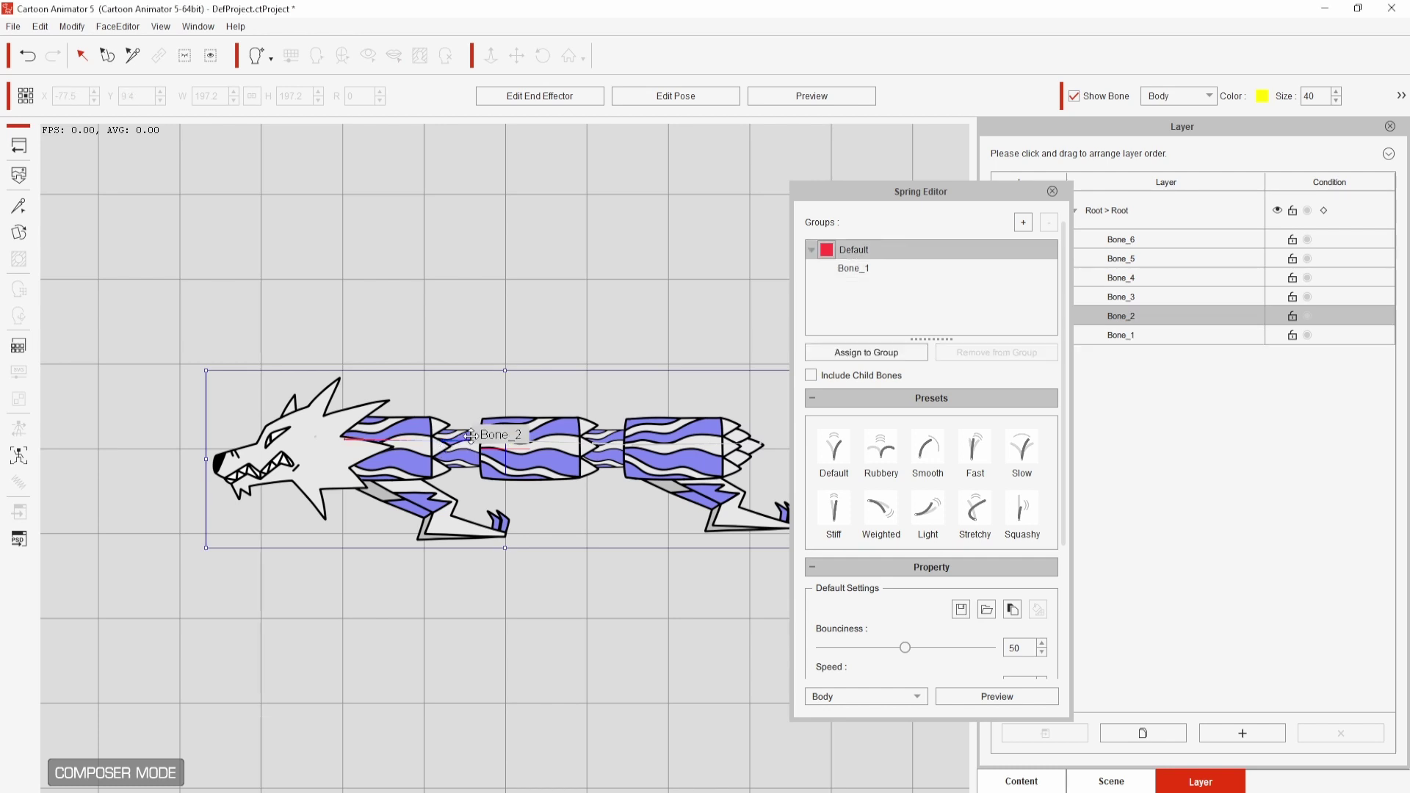
click(845, 355)
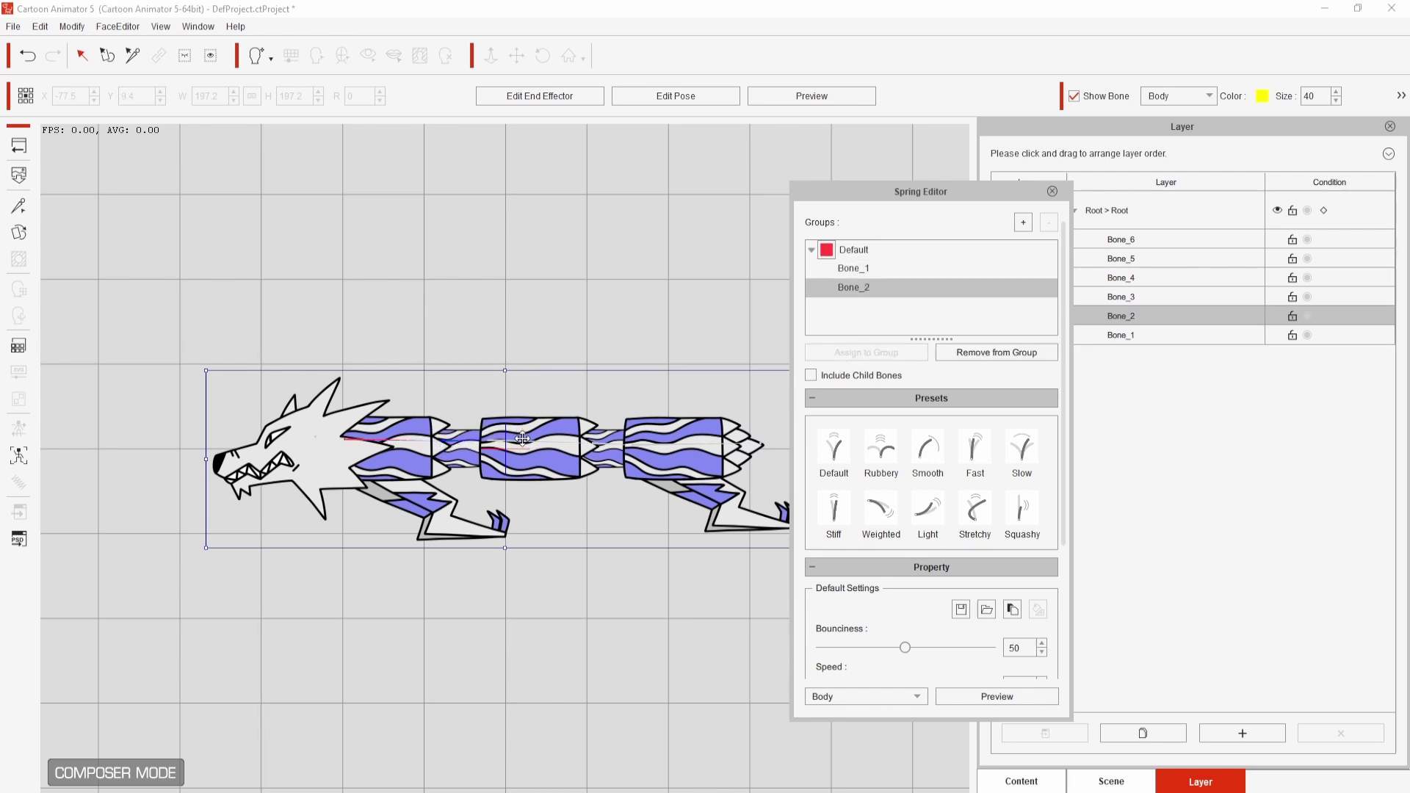
Assign Bone_3 to Default and create a new spring group coloured violet-blue
click(640, 428)
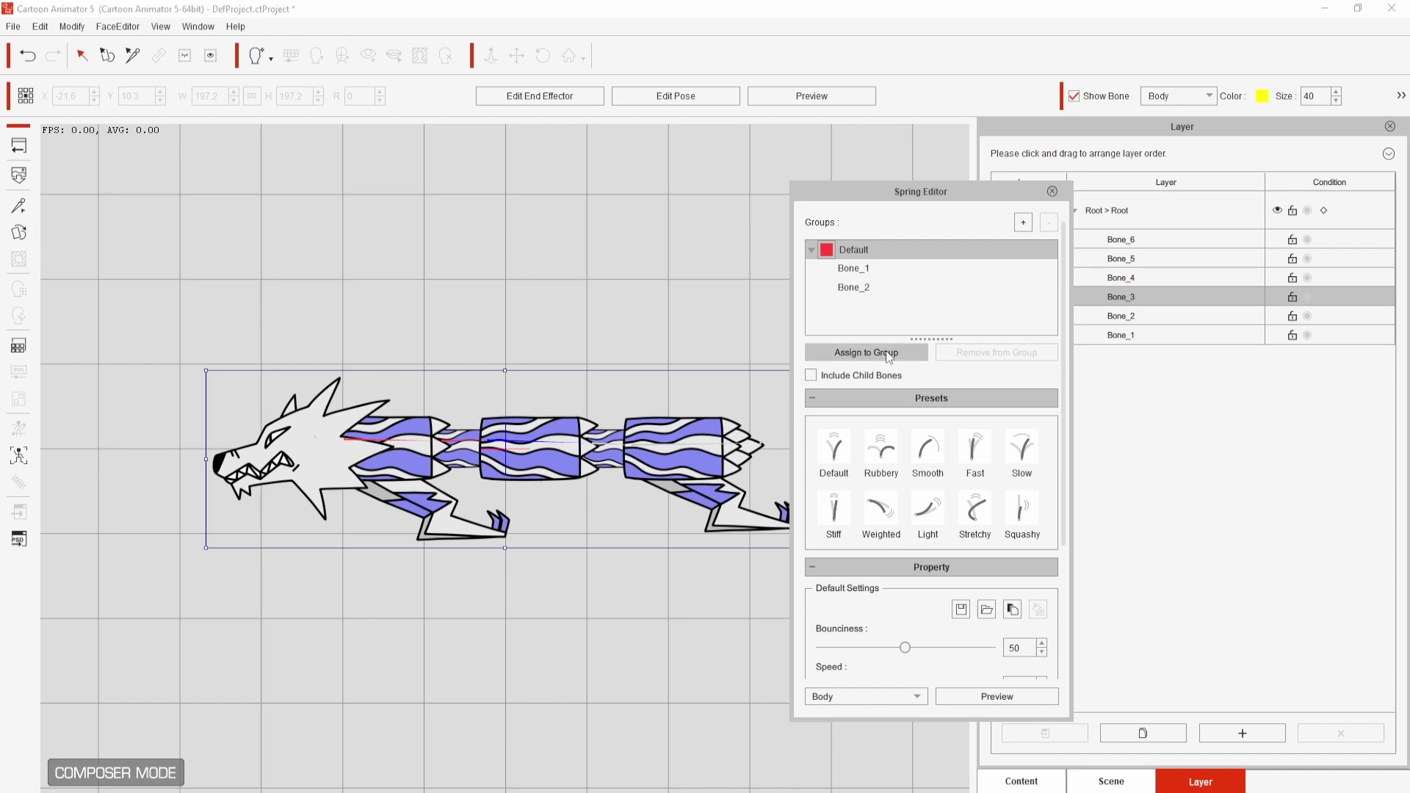
click(886, 351)
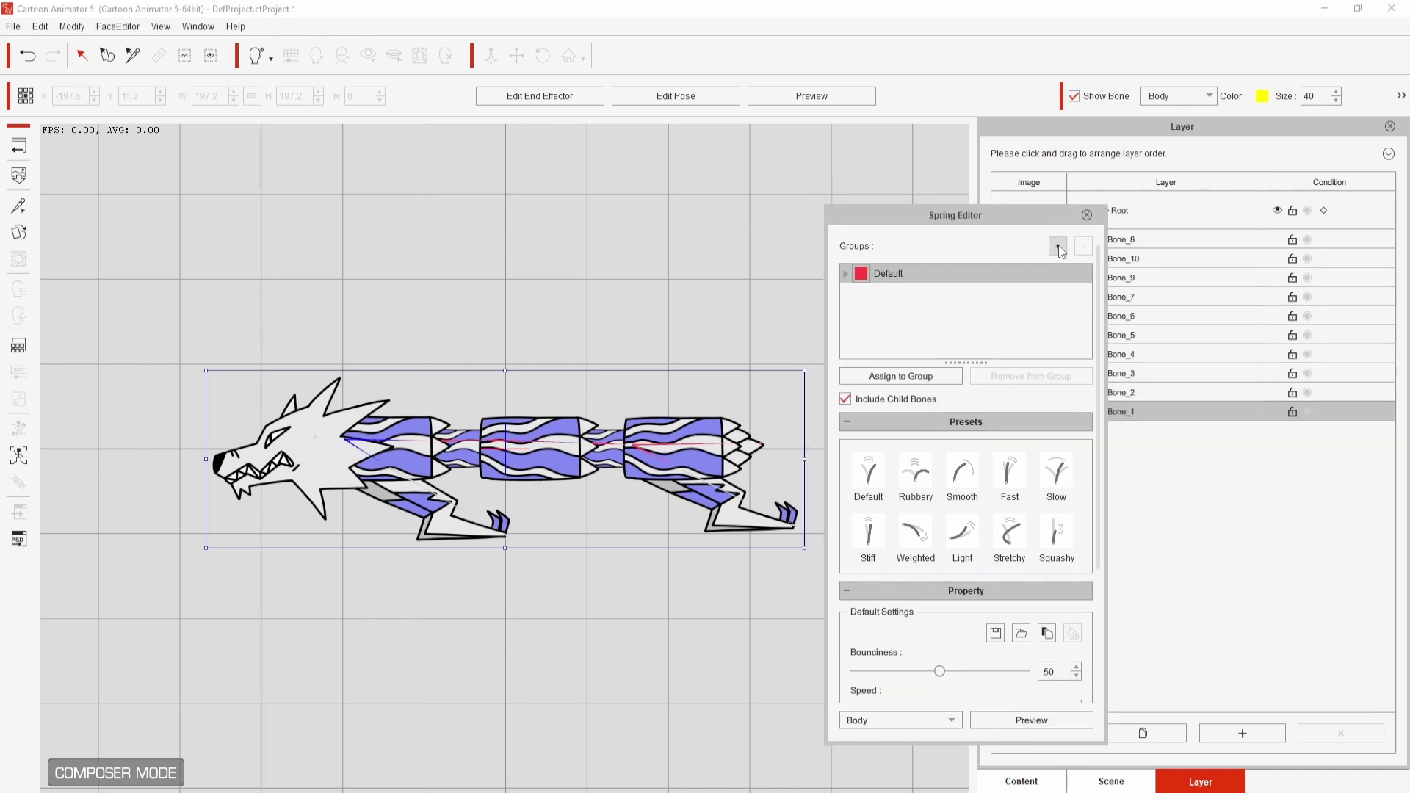
click(1058, 247)
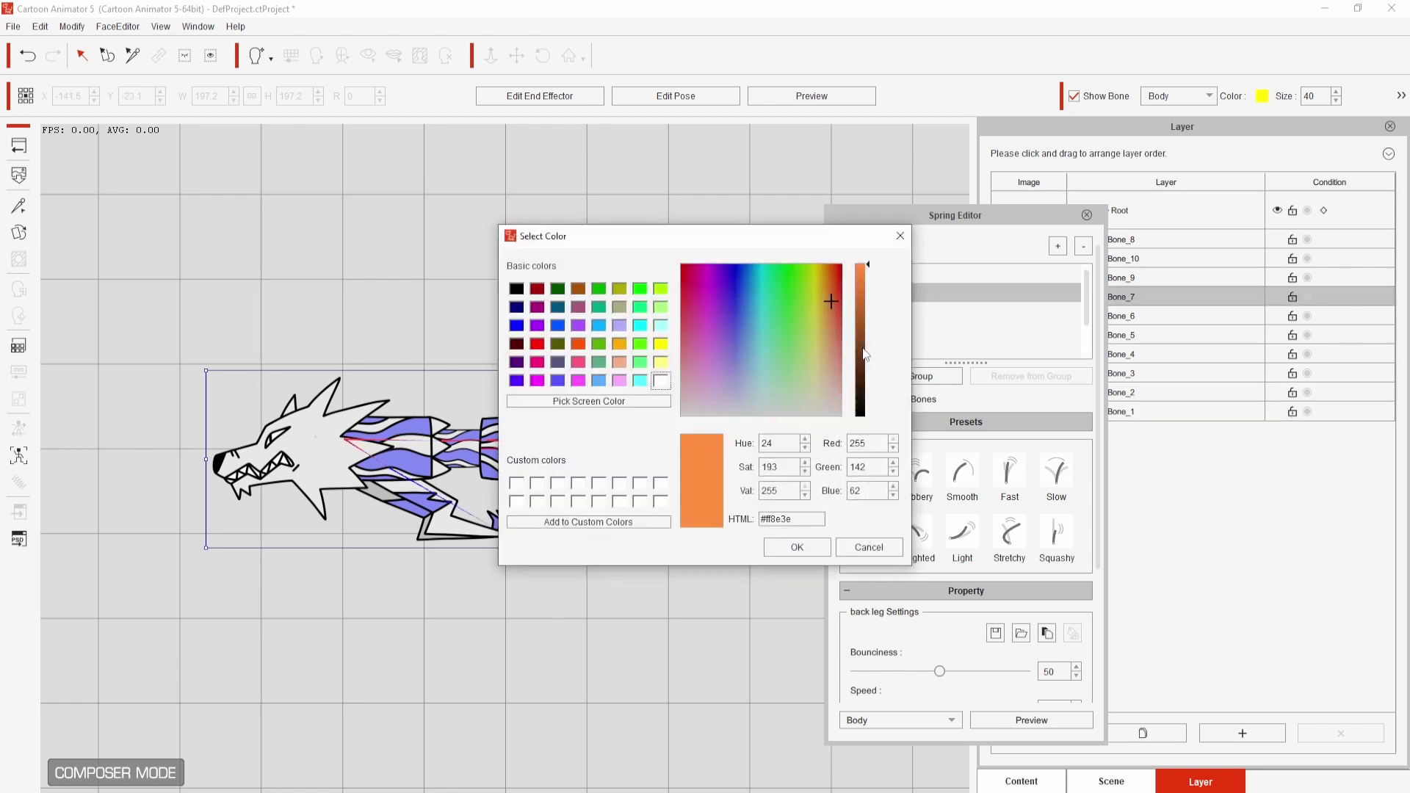
click(517, 380)
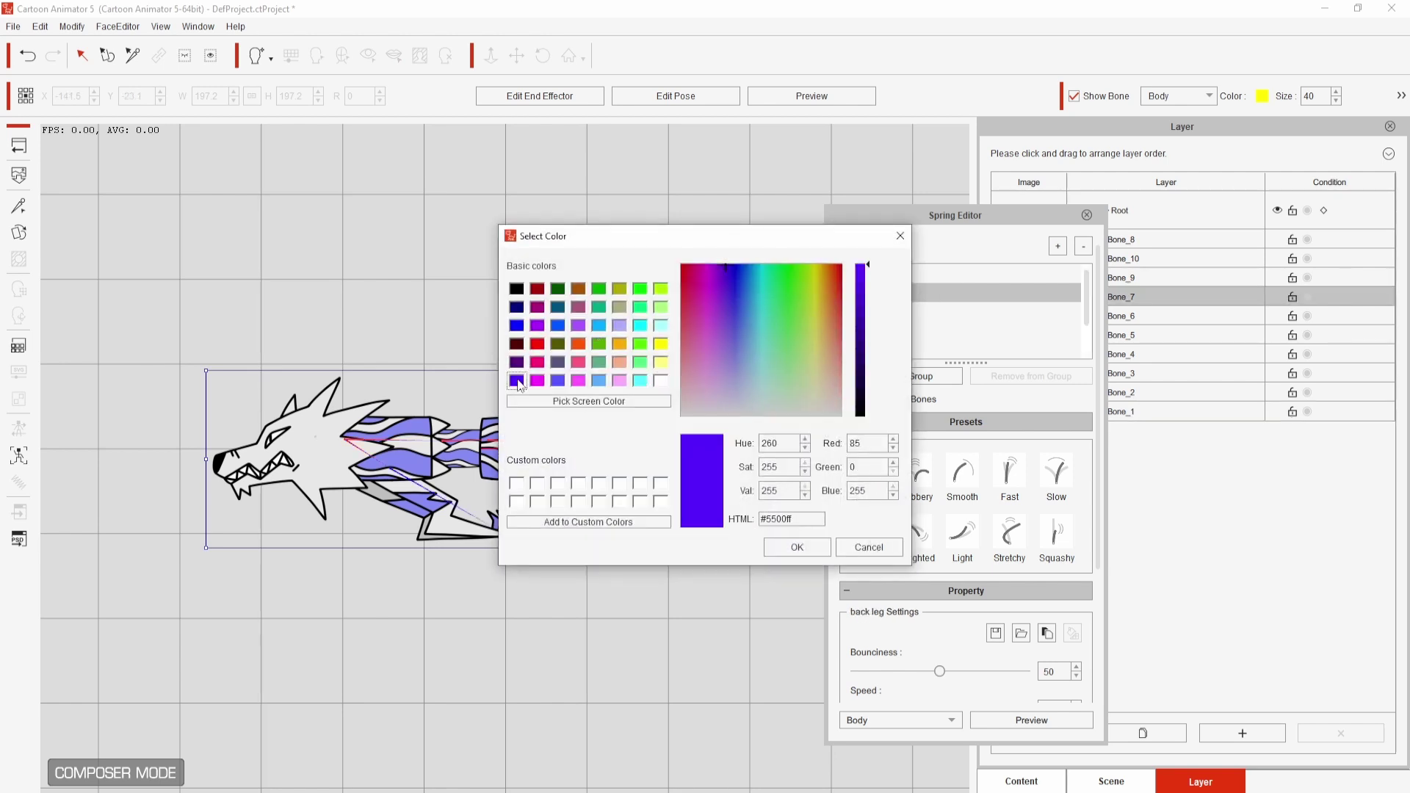
click(823, 550)
Test the Default group's spring swing on Bone_2 and look over the available spring presets
click(909, 275)
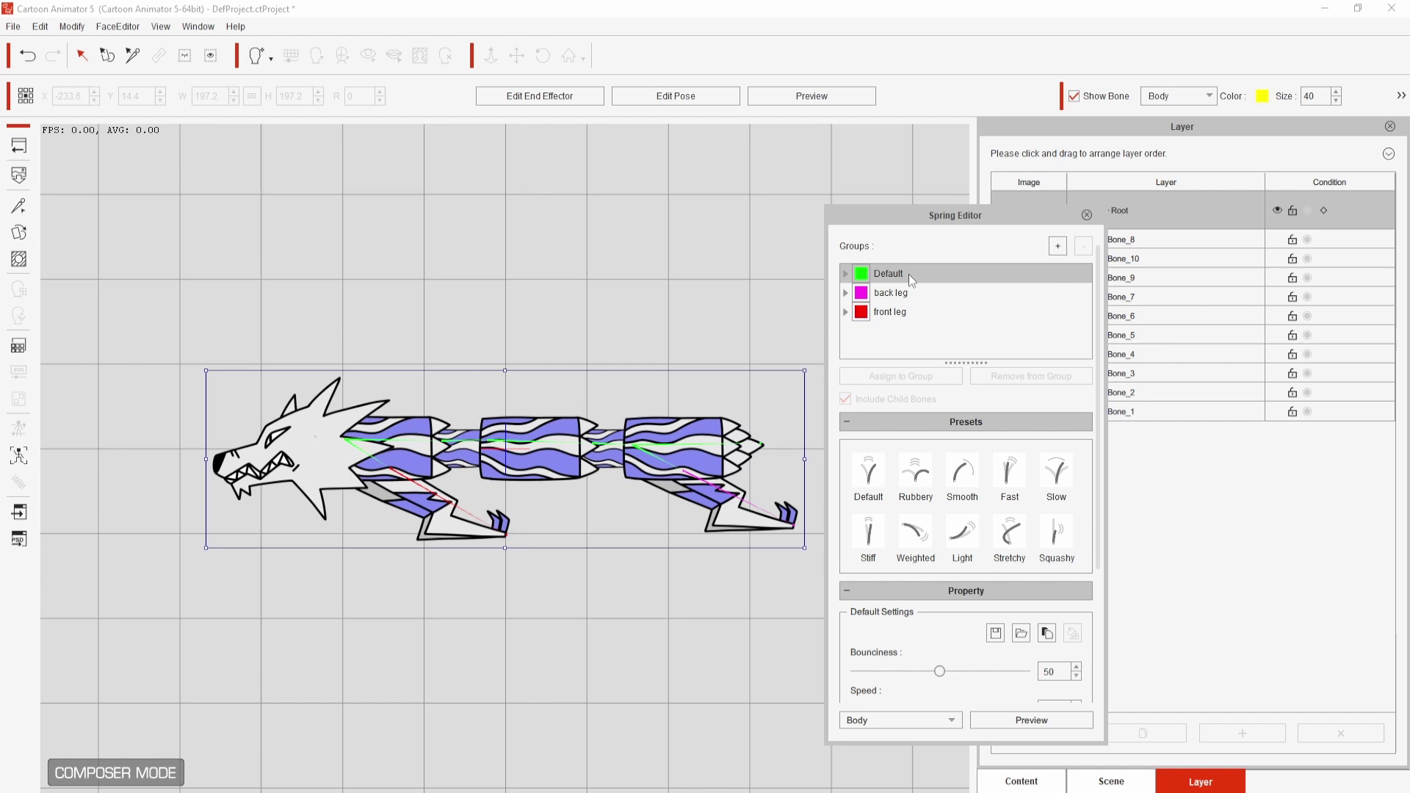
click(451, 445)
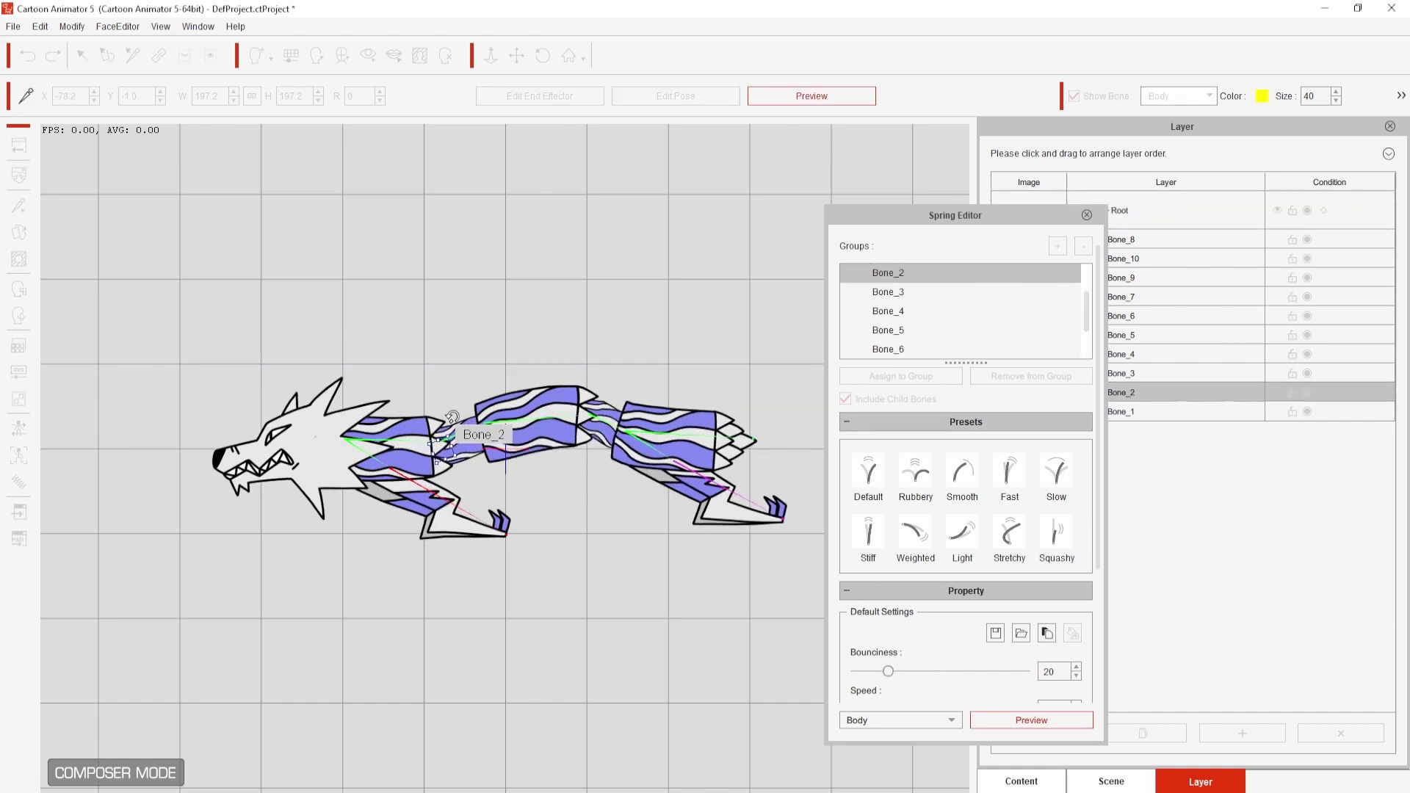
mouse_move(459, 430)
mouse_down()
mouse_move(472, 390)
mouse_move(478, 426)
mouse_up()
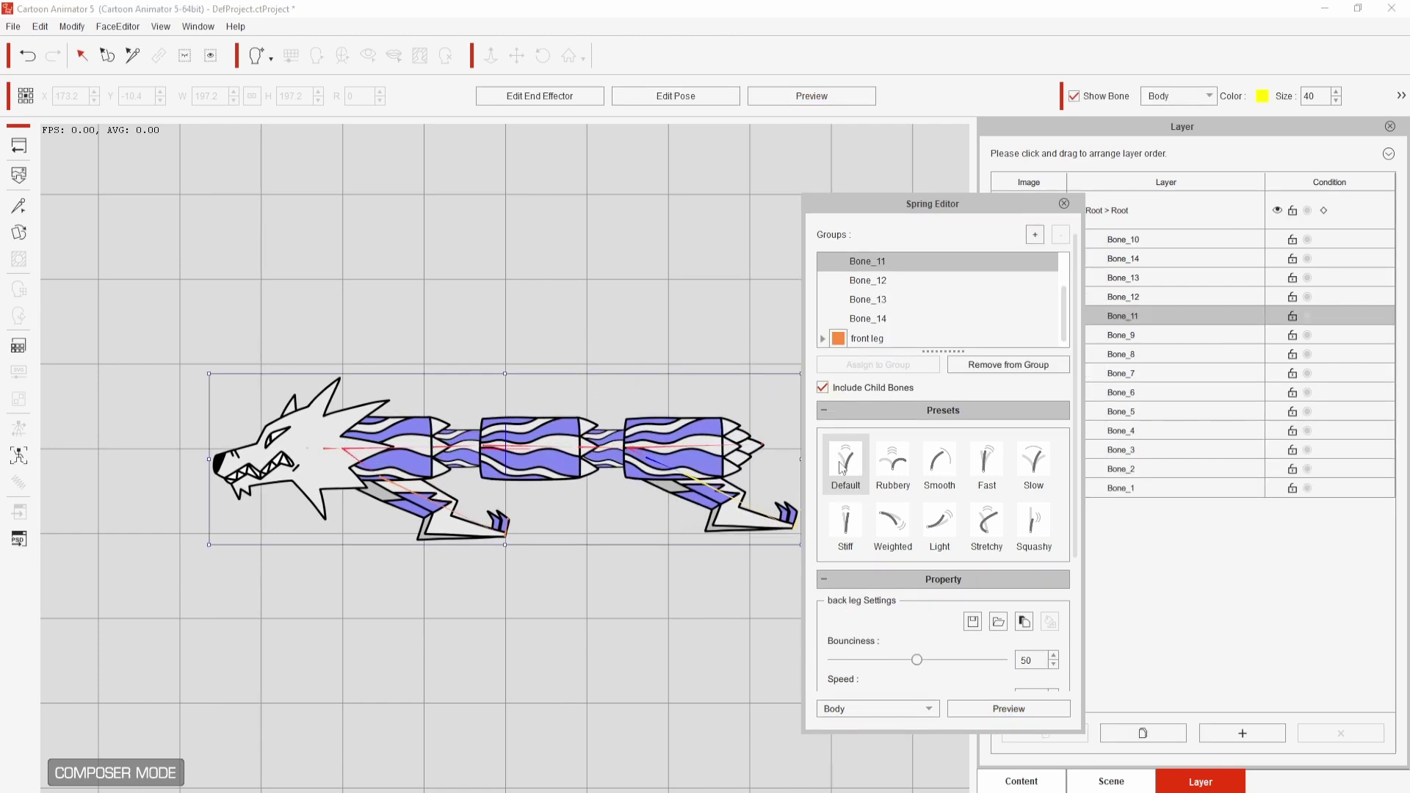
mouse_move(841, 468)
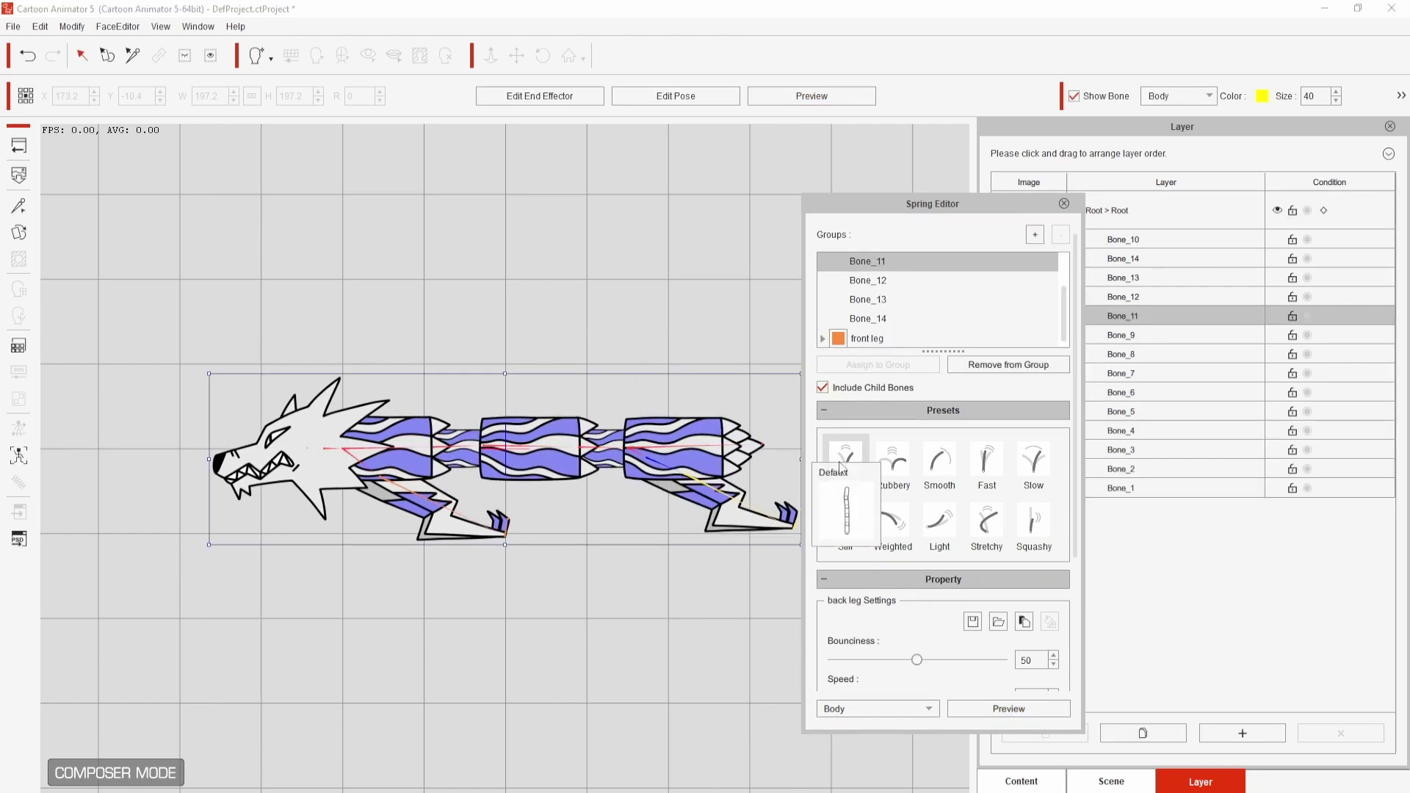
mouse_move(895, 470)
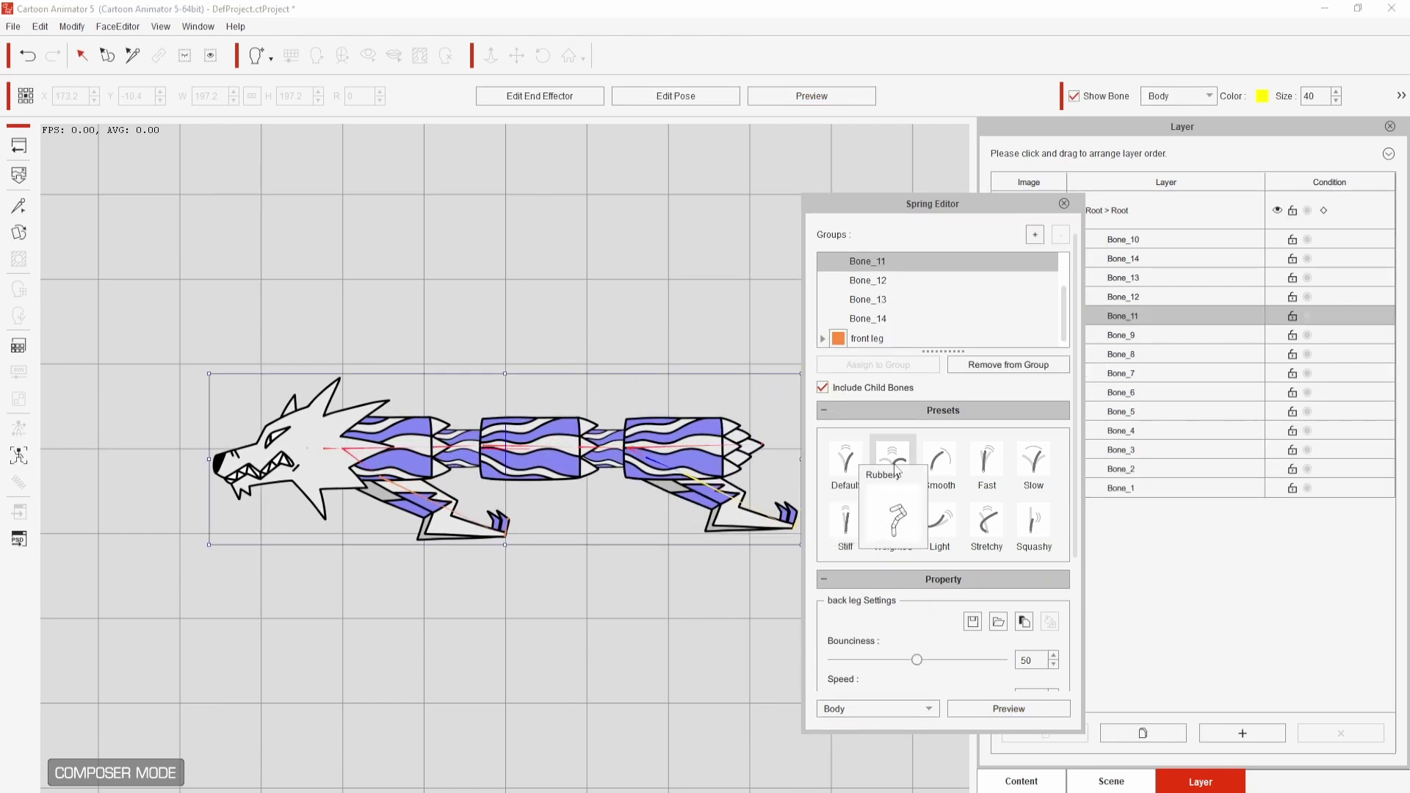
mouse_move(983, 470)
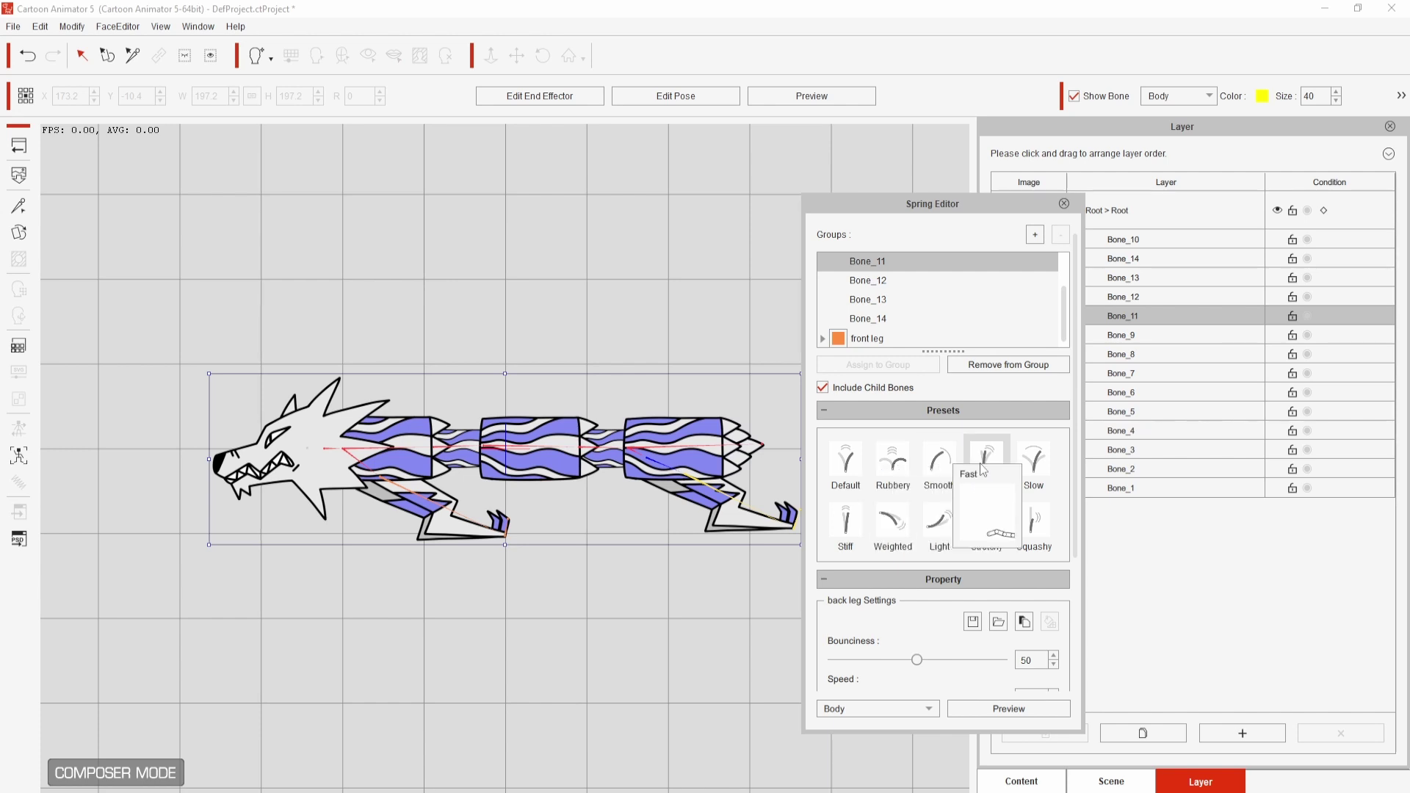
mouse_move(1036, 466)
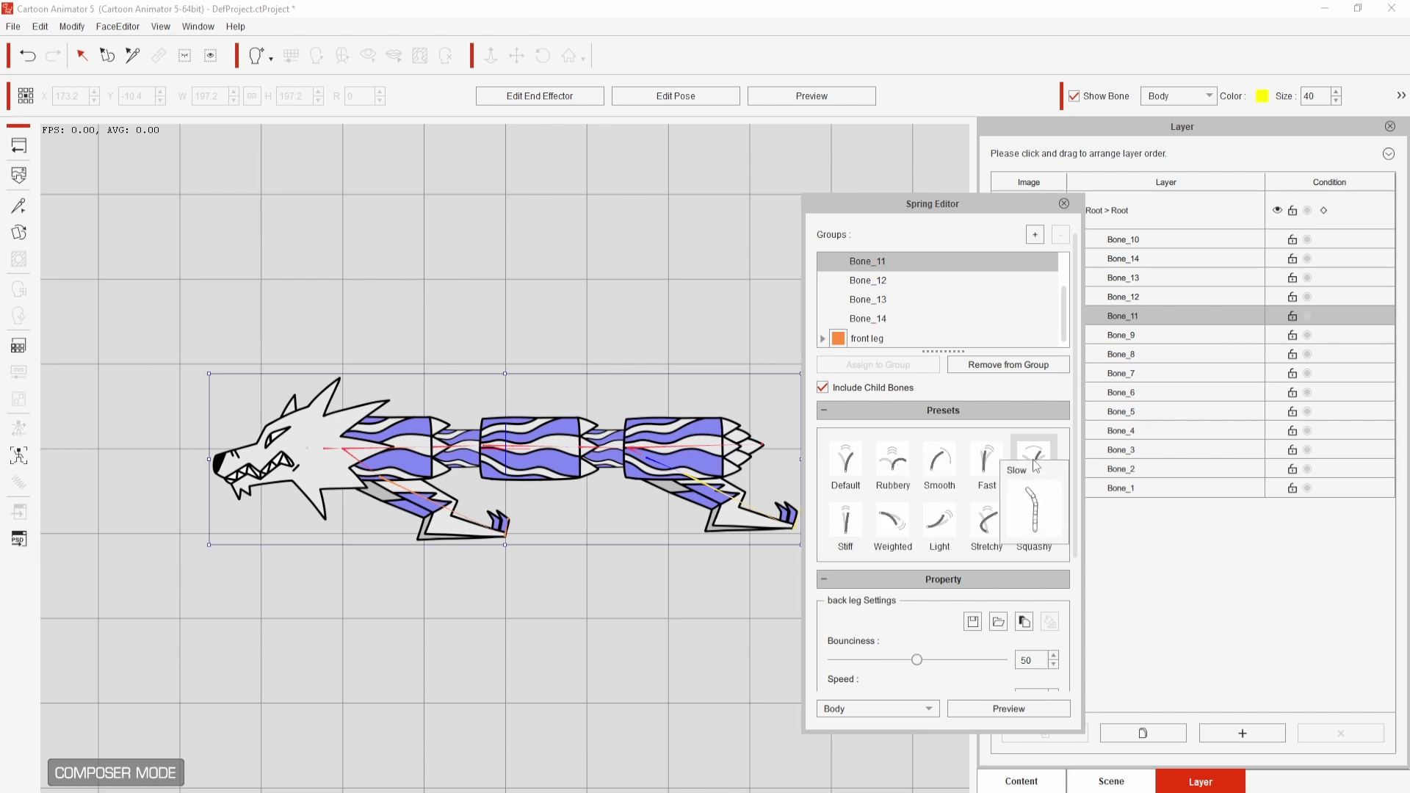
mouse_move(832, 540)
mouse_move(890, 530)
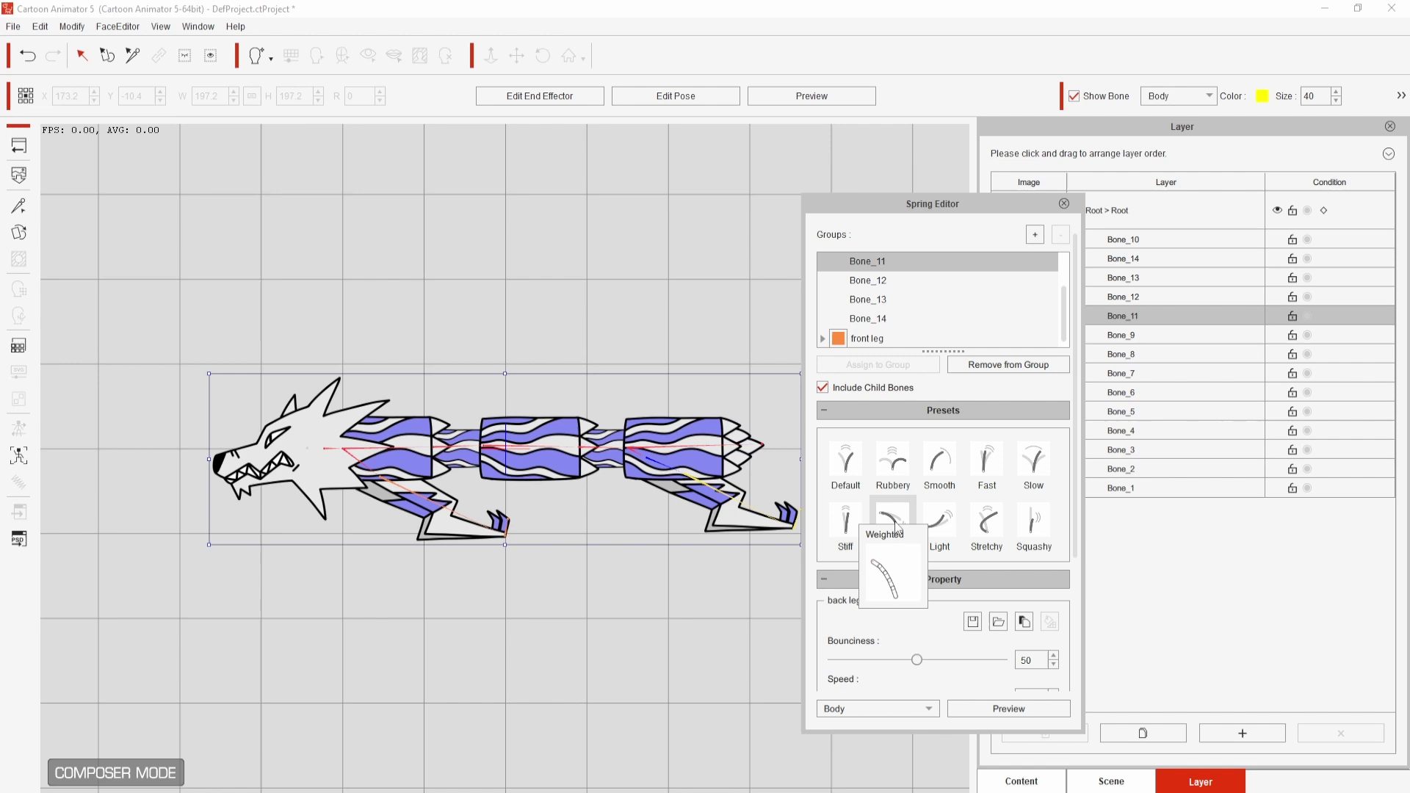
mouse_move(940, 528)
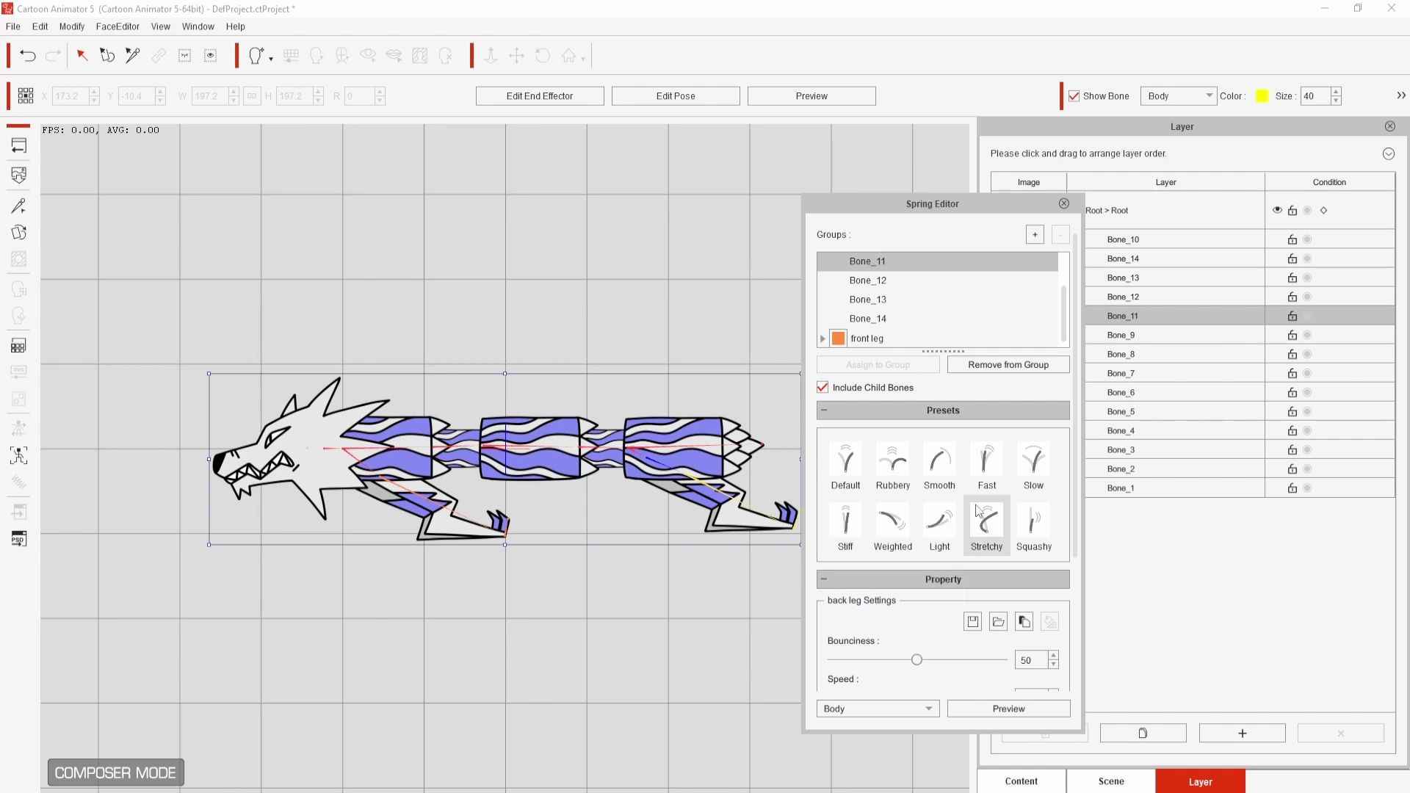
mouse_move(977, 512)
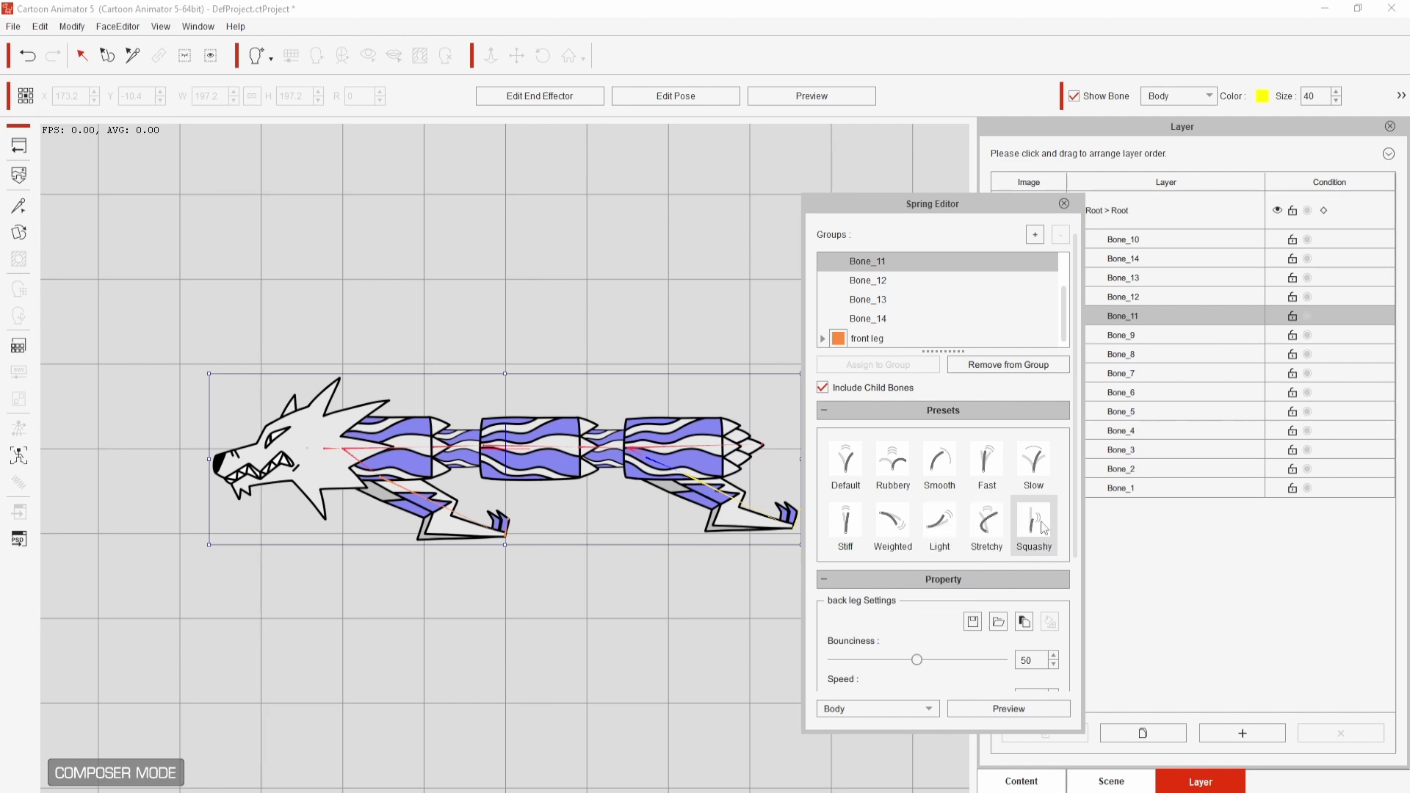
mouse_move(1043, 528)
scroll(1064, 607, down, 3)
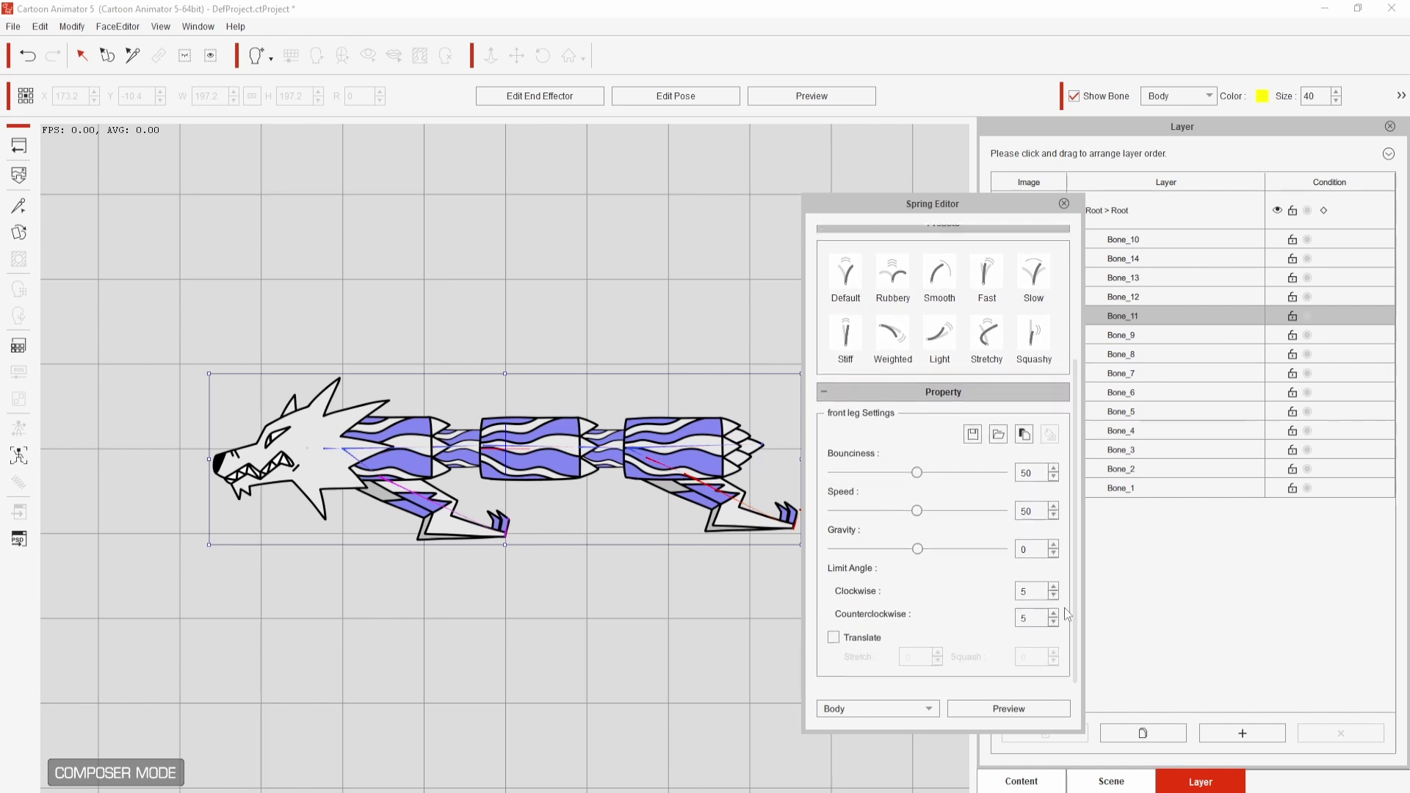
Preview the springs by dragging the wolf's head bone Bone_1 so the body swings
click(1009, 708)
click(349, 437)
drag(349, 436, 349, 420)
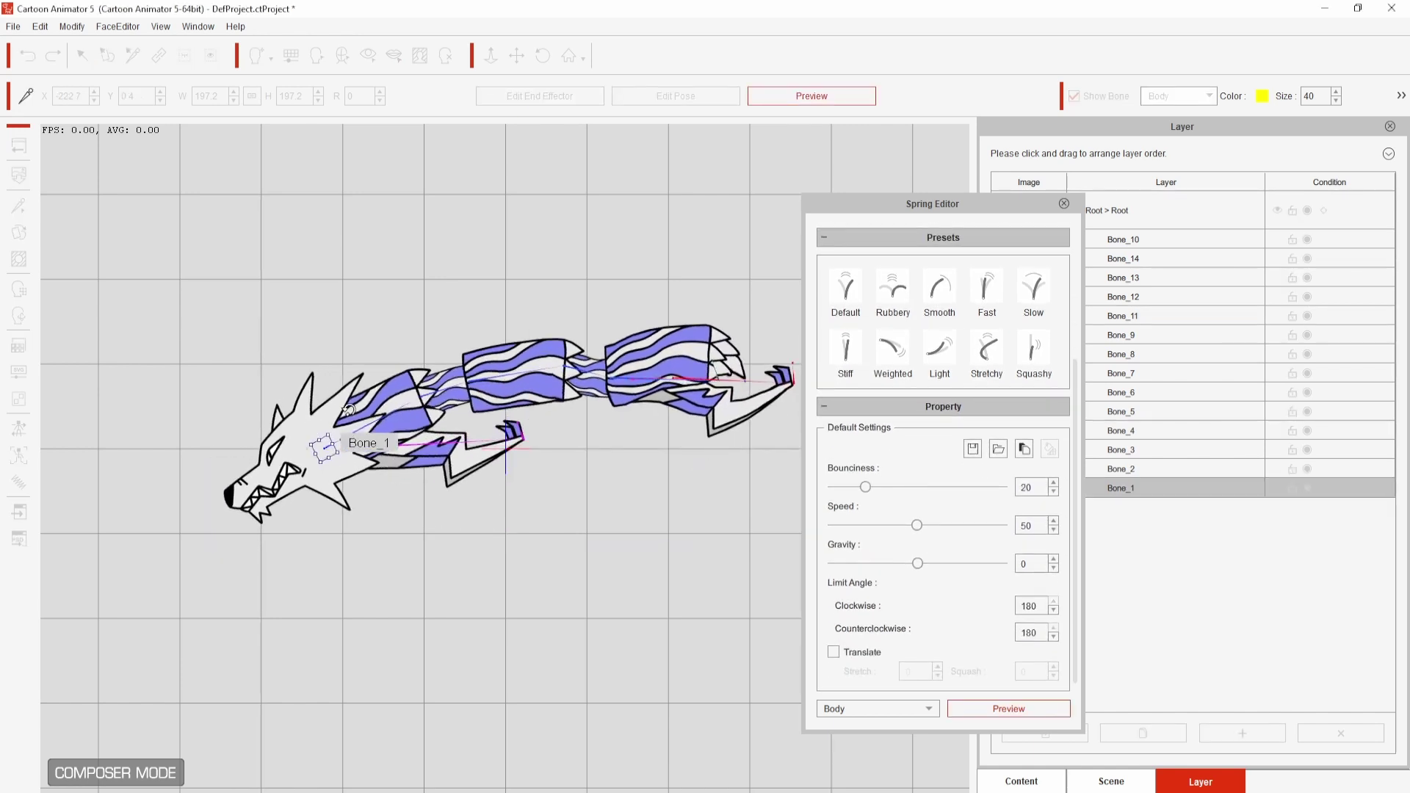
mouse_move(349, 410)
mouse_down()
mouse_move(345, 439)
mouse_move(353, 417)
mouse_up()
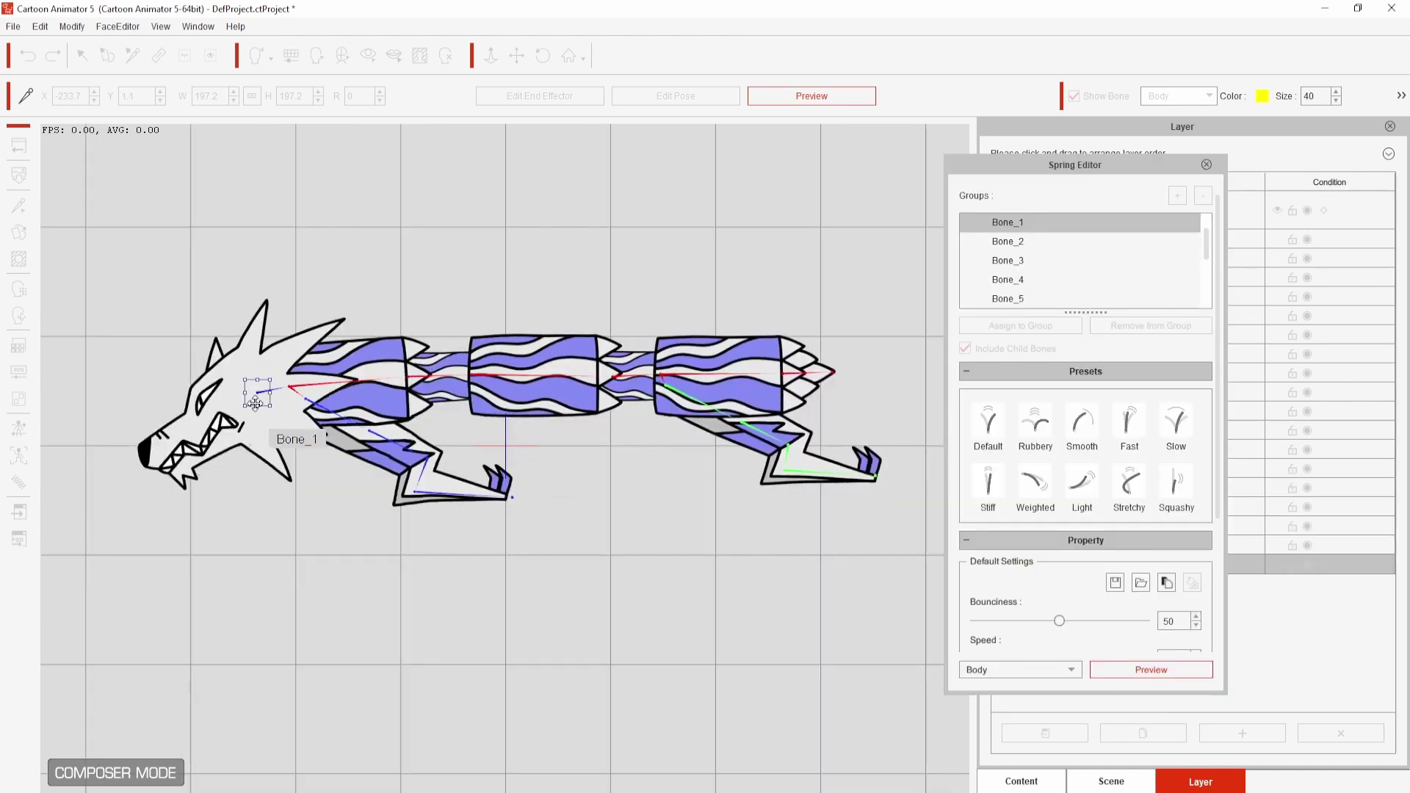
mouse_move(252, 418)
mouse_down()
mouse_move(268, 358)
mouse_move(266, 396)
mouse_move(261, 338)
mouse_move(252, 428)
mouse_up()
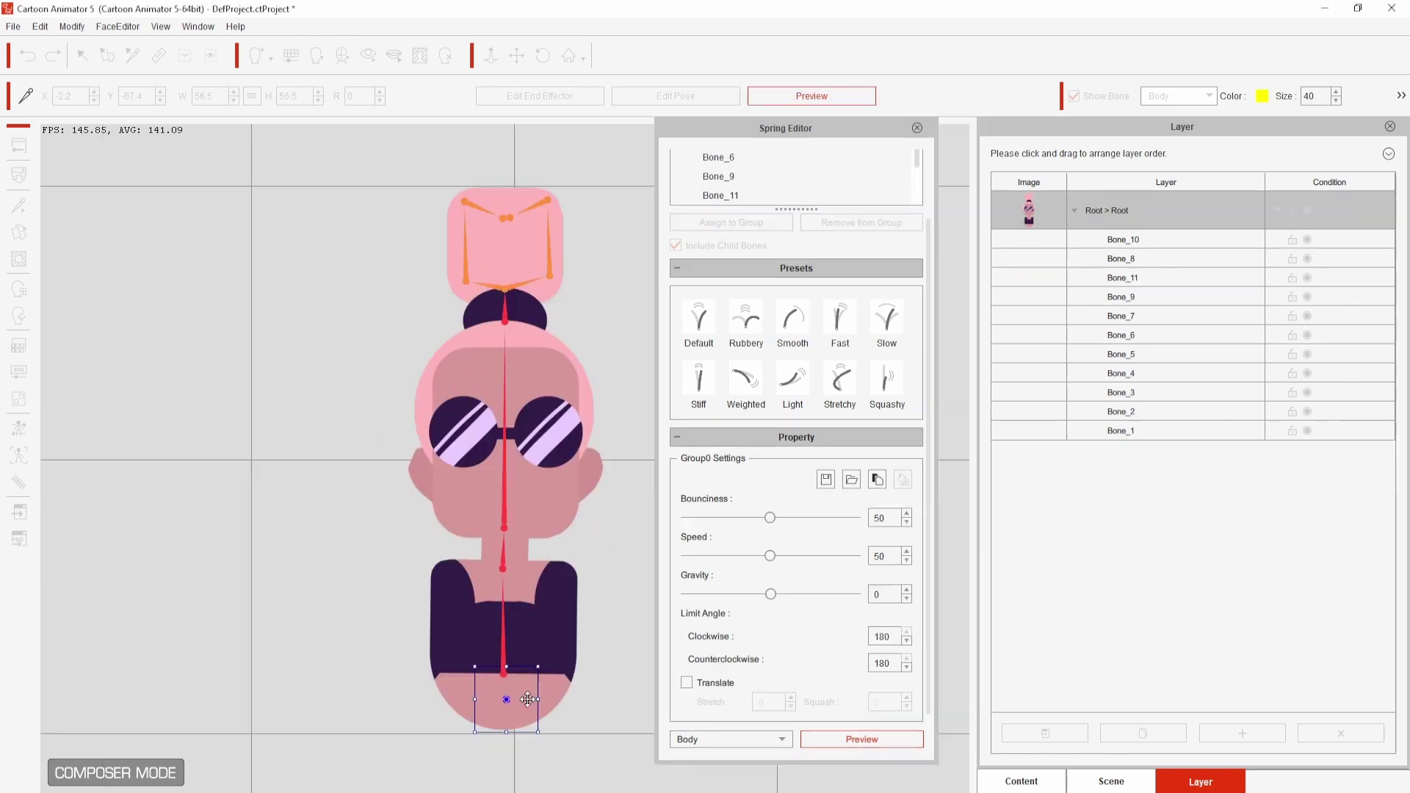
On the sample character, test hair swing with gravity at -15, then at 18
drag(504, 698, 415, 716)
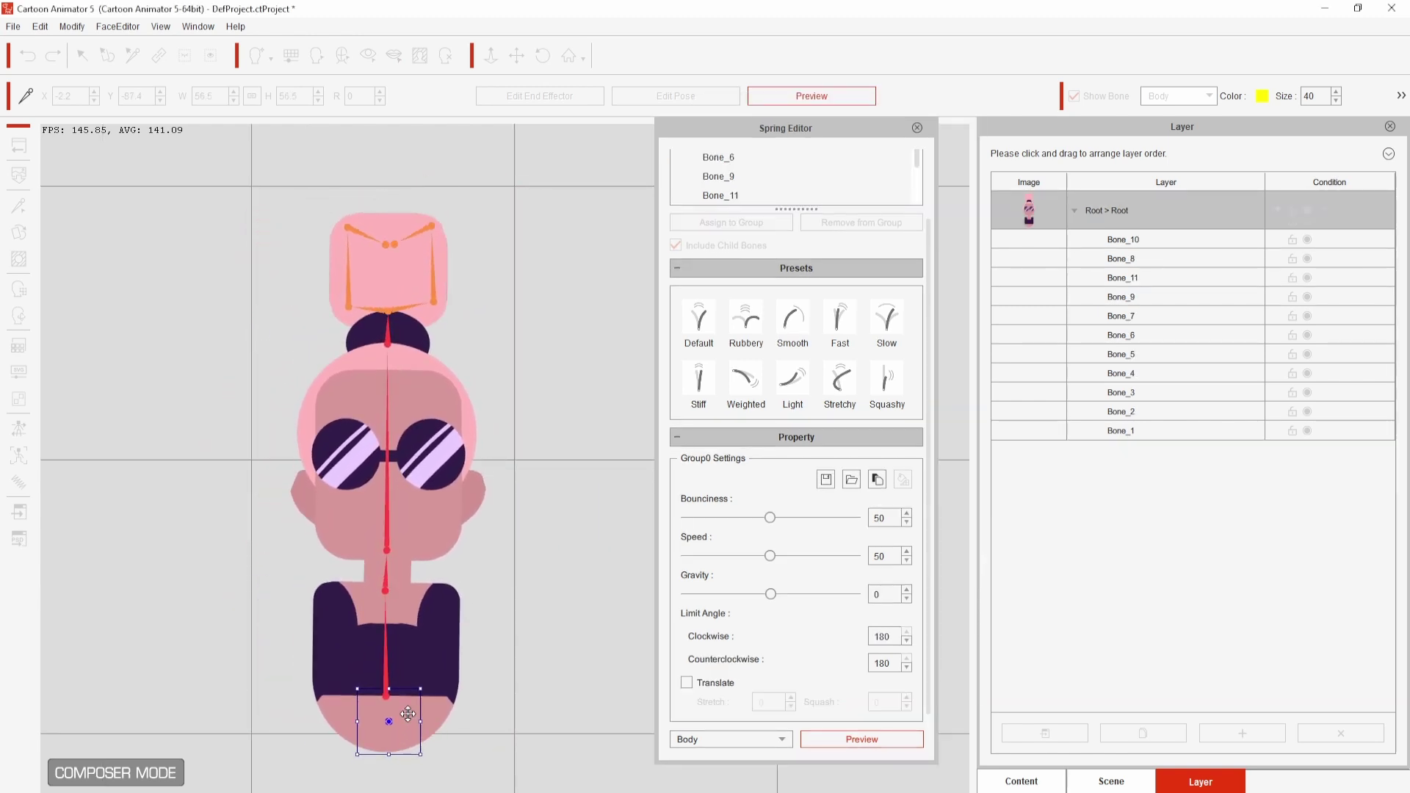
drag(770, 593, 757, 594)
drag(403, 701, 411, 696)
drag(758, 593, 787, 595)
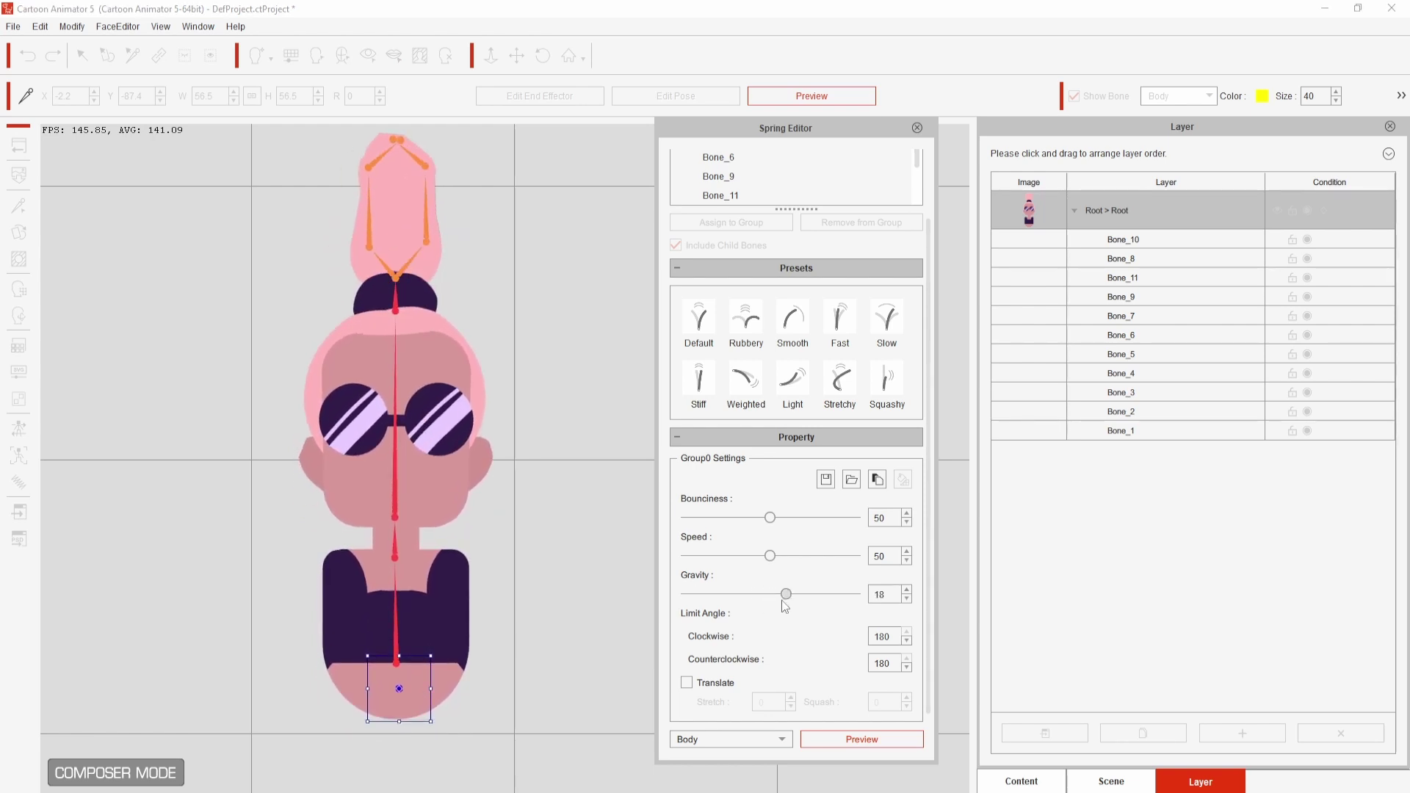
drag(400, 684, 404, 726)
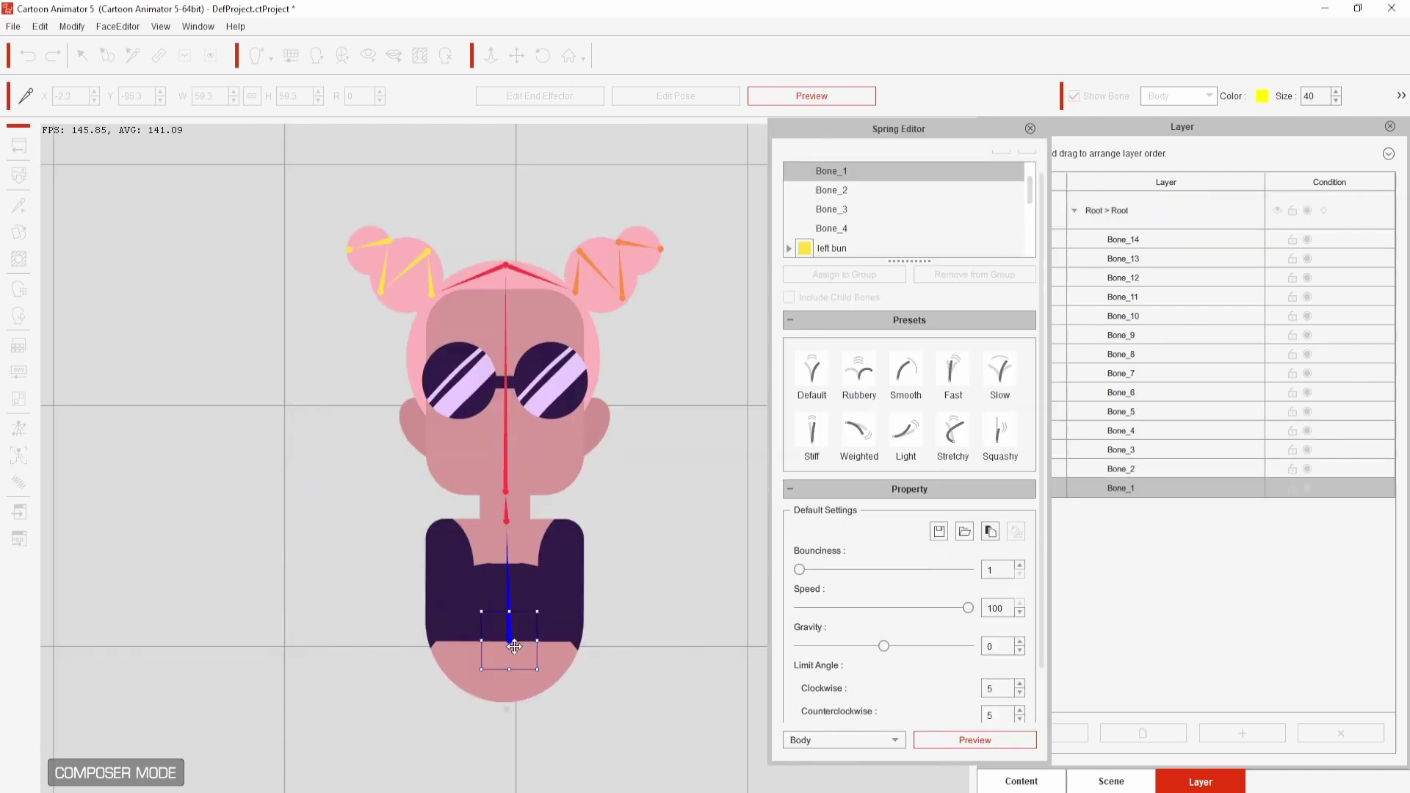
drag(477, 656, 503, 587)
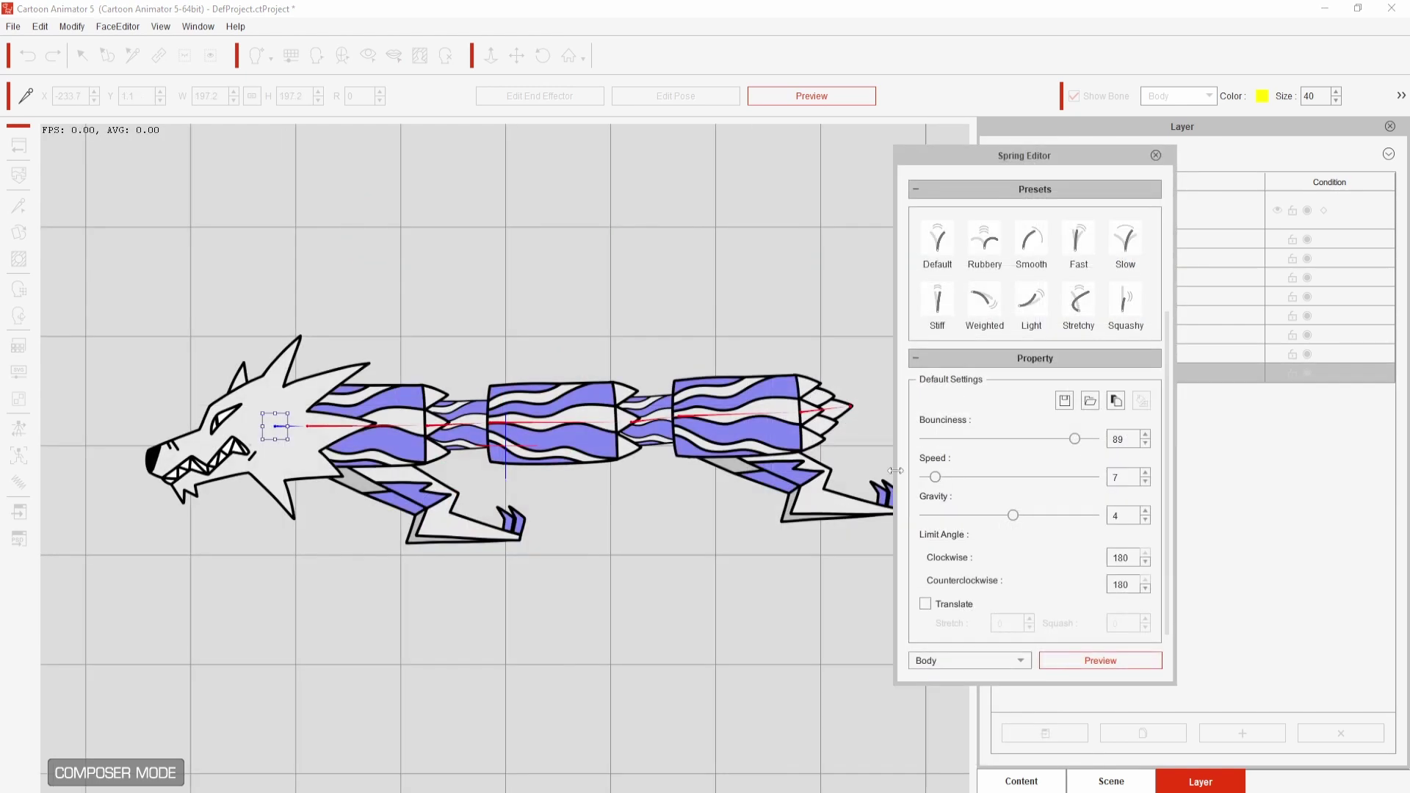
Drag the wolf's head so its springy body whips into bouncing curls behind it
drag(271, 426, 325, 363)
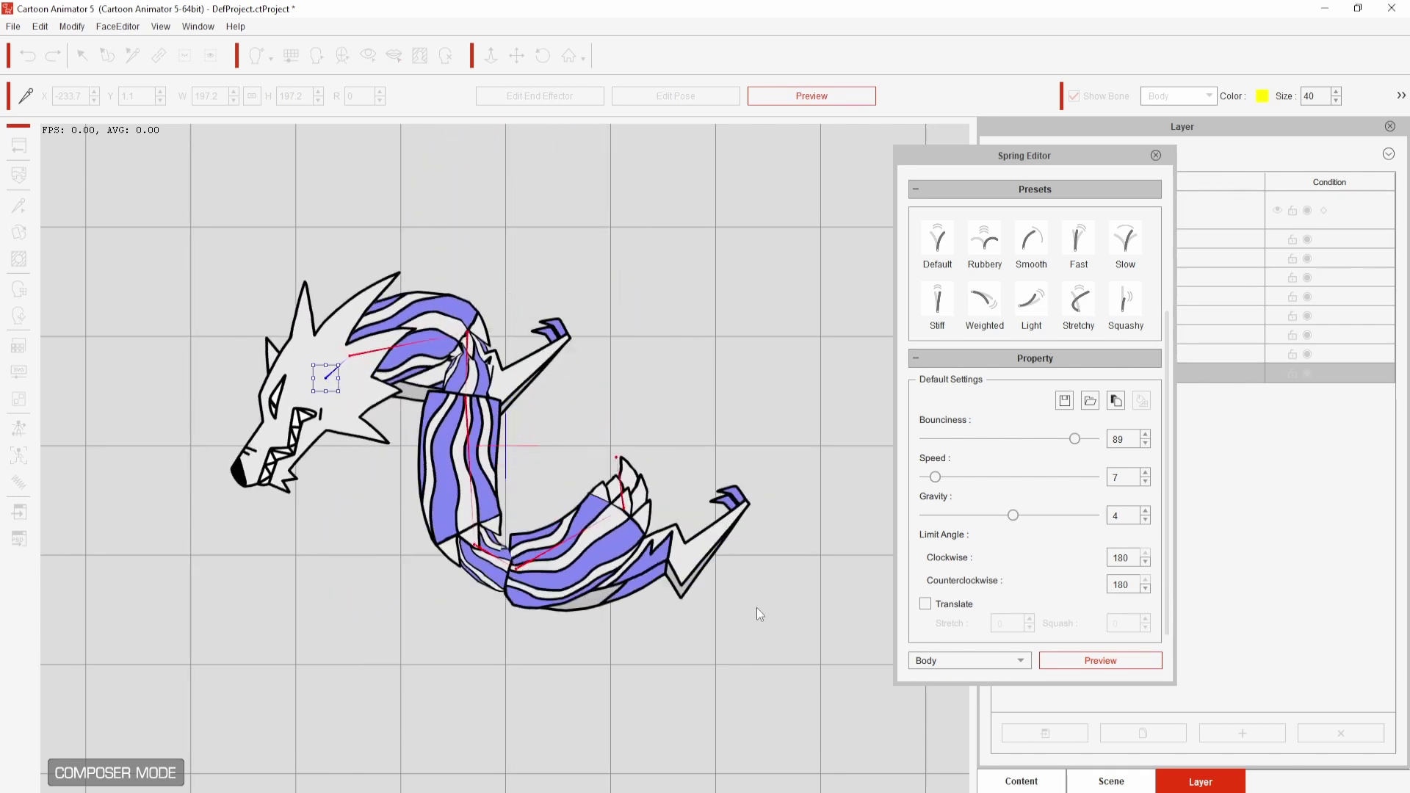
Stop the spring preview, close the spring settings, and push the wolf further back
click(1101, 660)
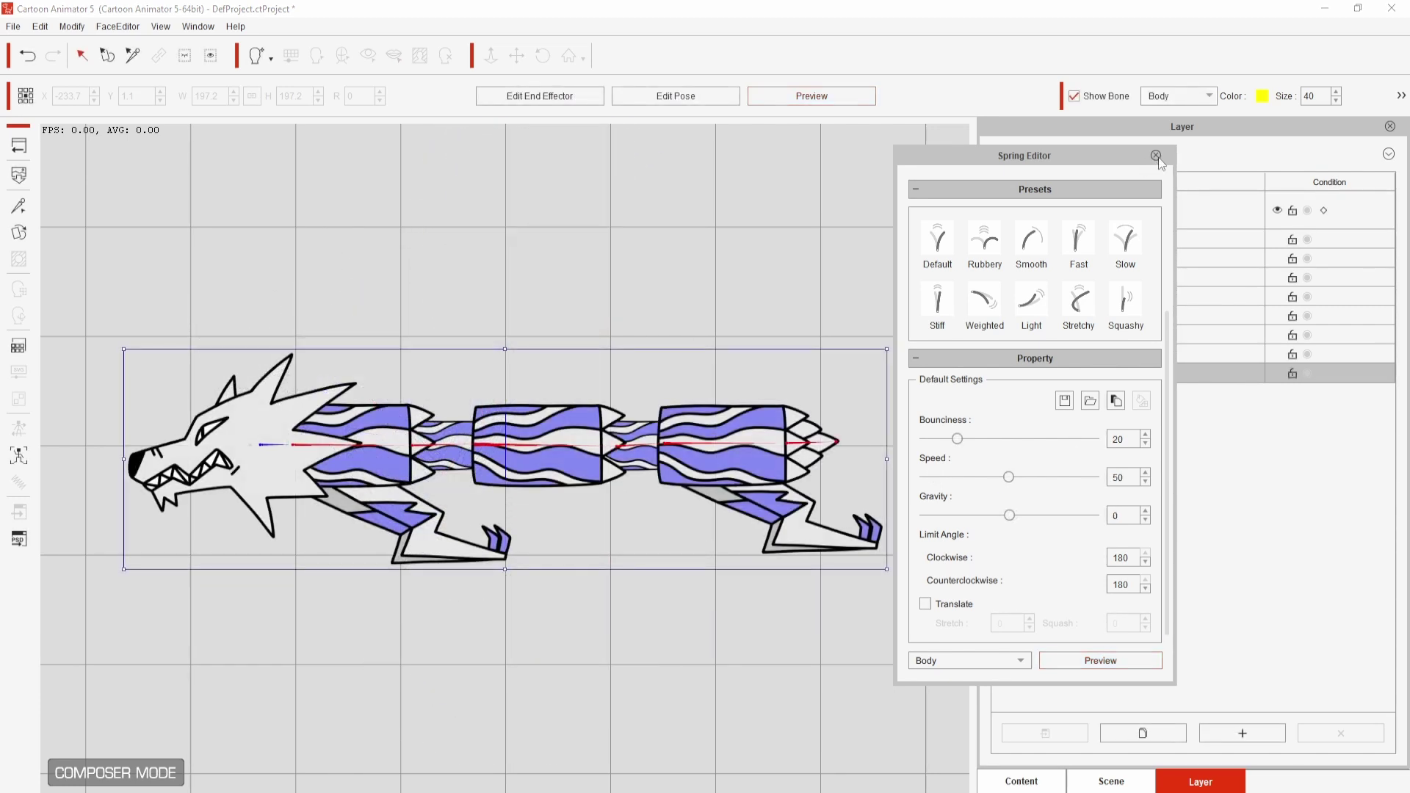
click(1156, 155)
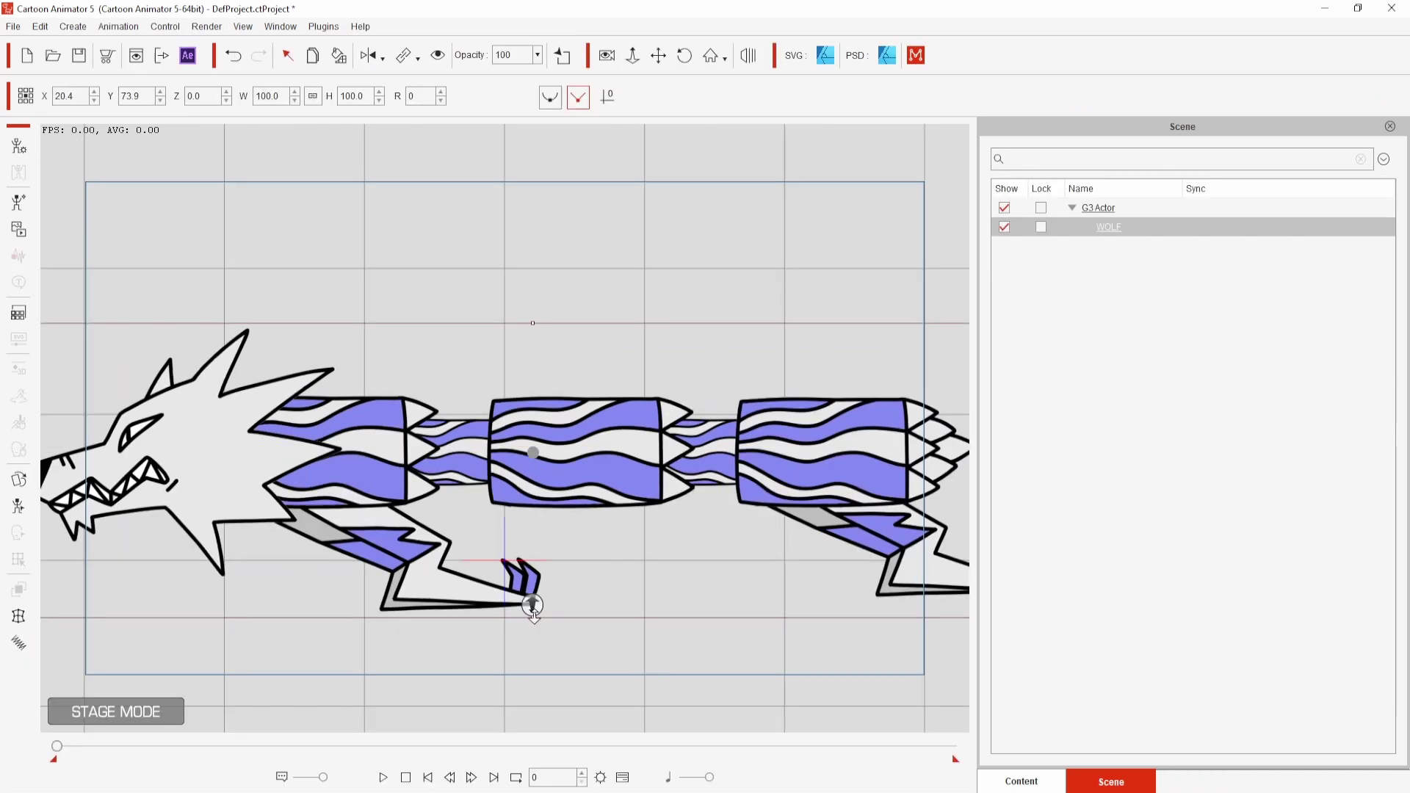
scroll(529, 598, up, 2)
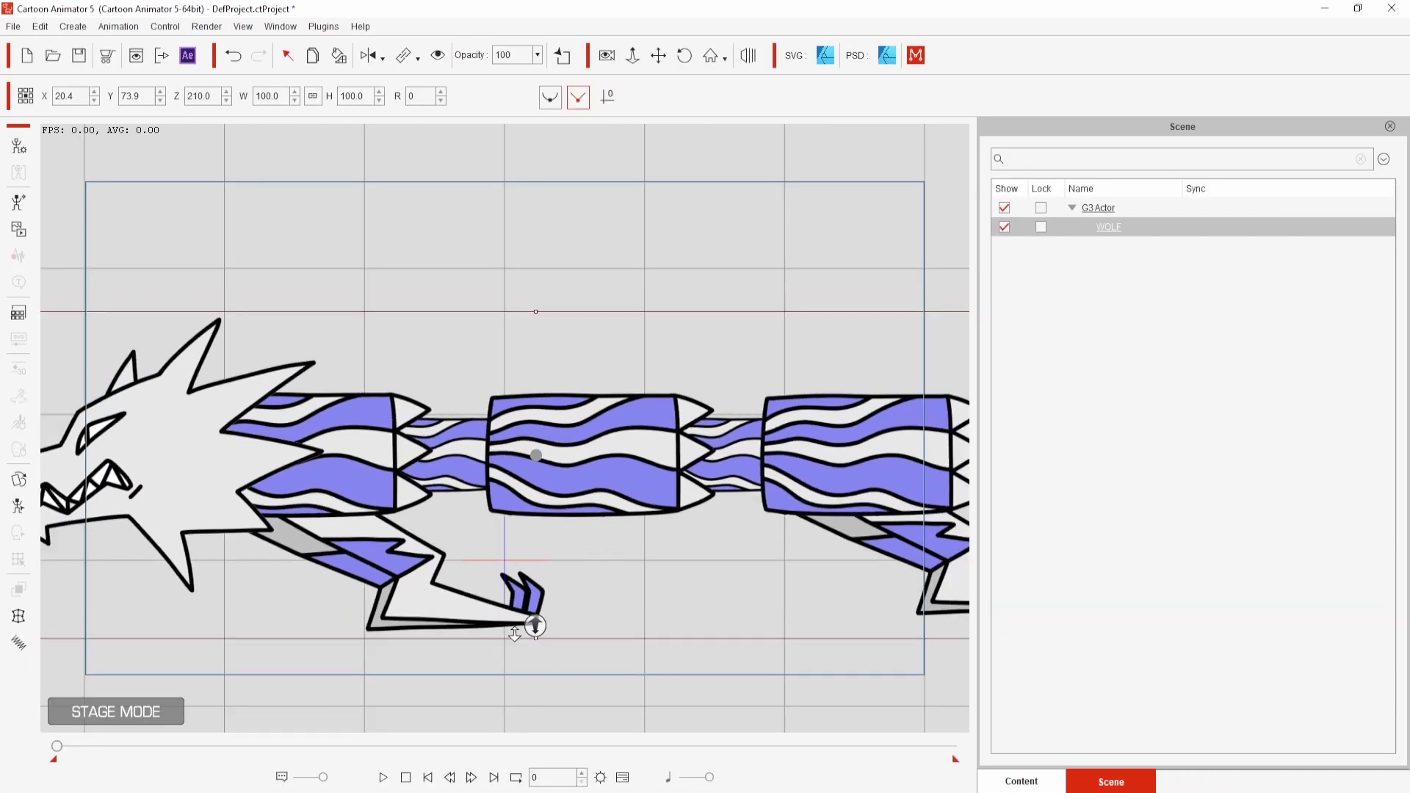
scroll(536, 621, down, 4)
drag(484, 344, 504, 337)
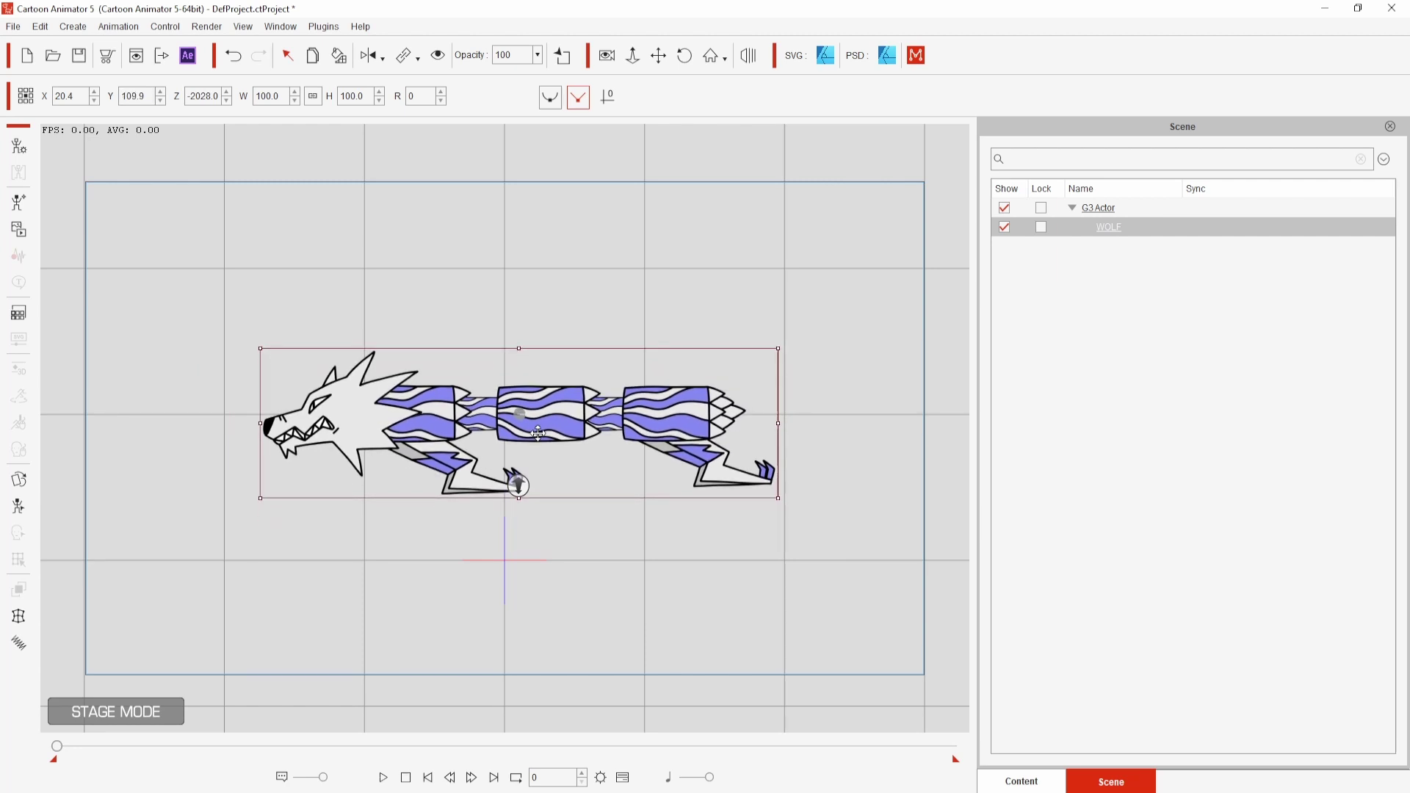
drag(538, 433, 535, 430)
Key the wolf moving down at an early frame on its Transform track and preview it
click(623, 778)
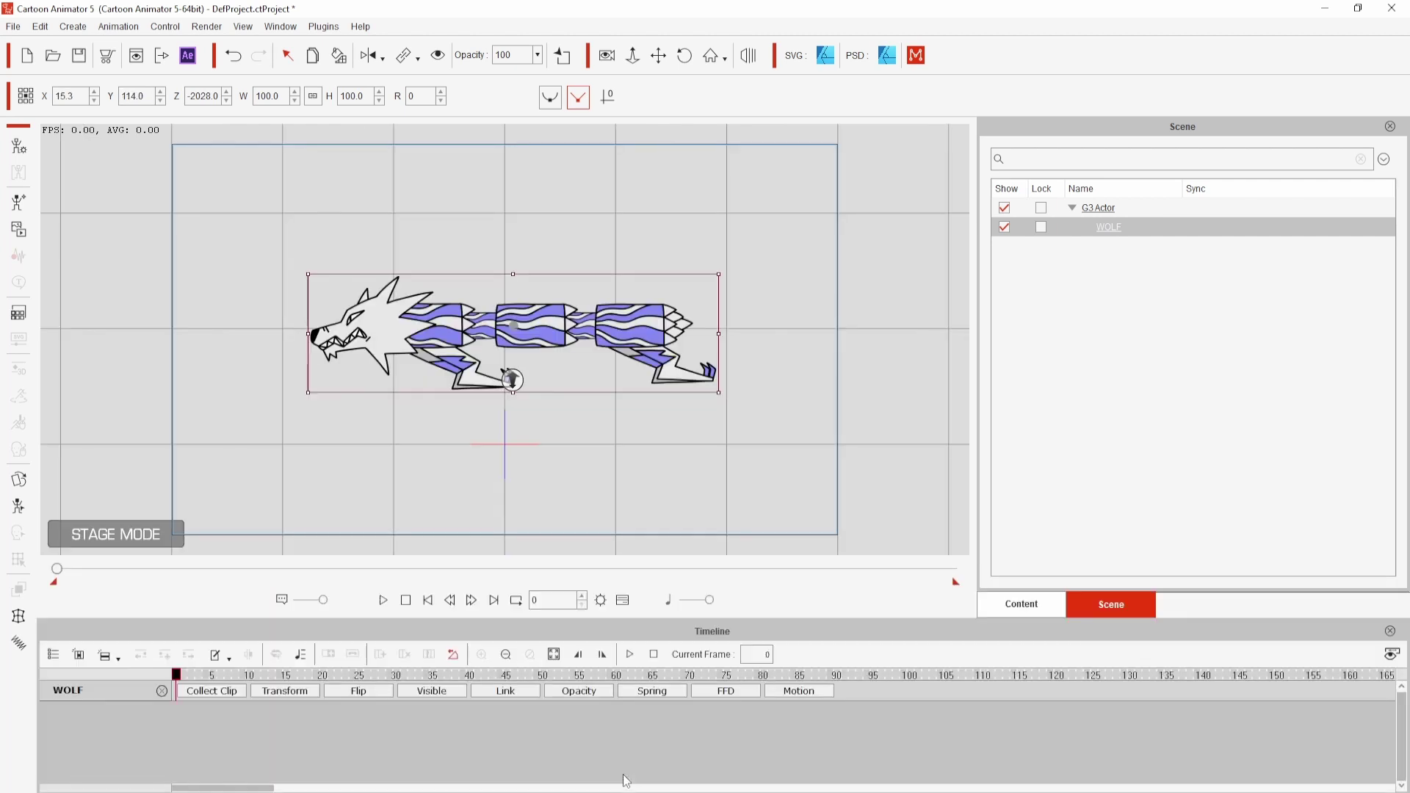
click(308, 700)
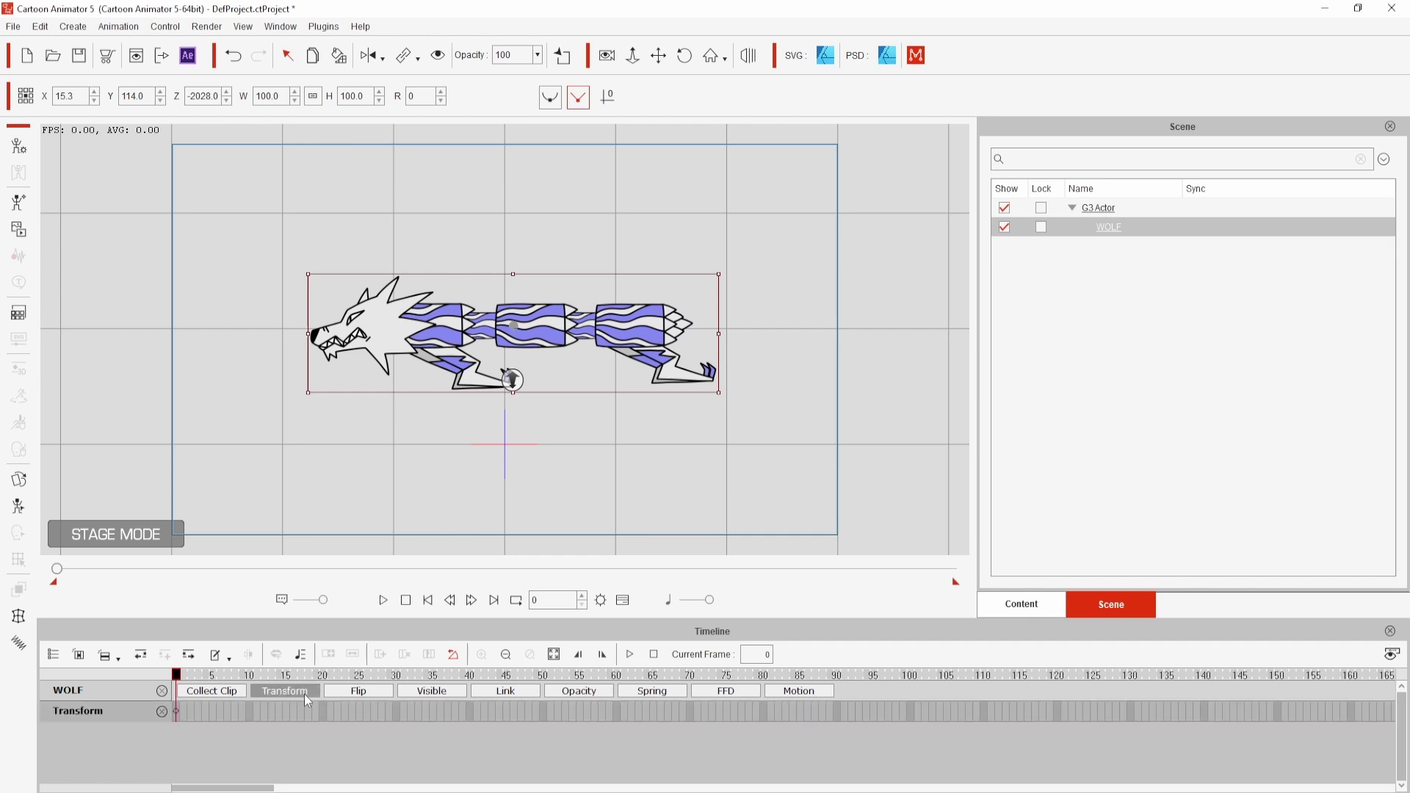
click(208, 675)
drag(400, 357, 460, 294)
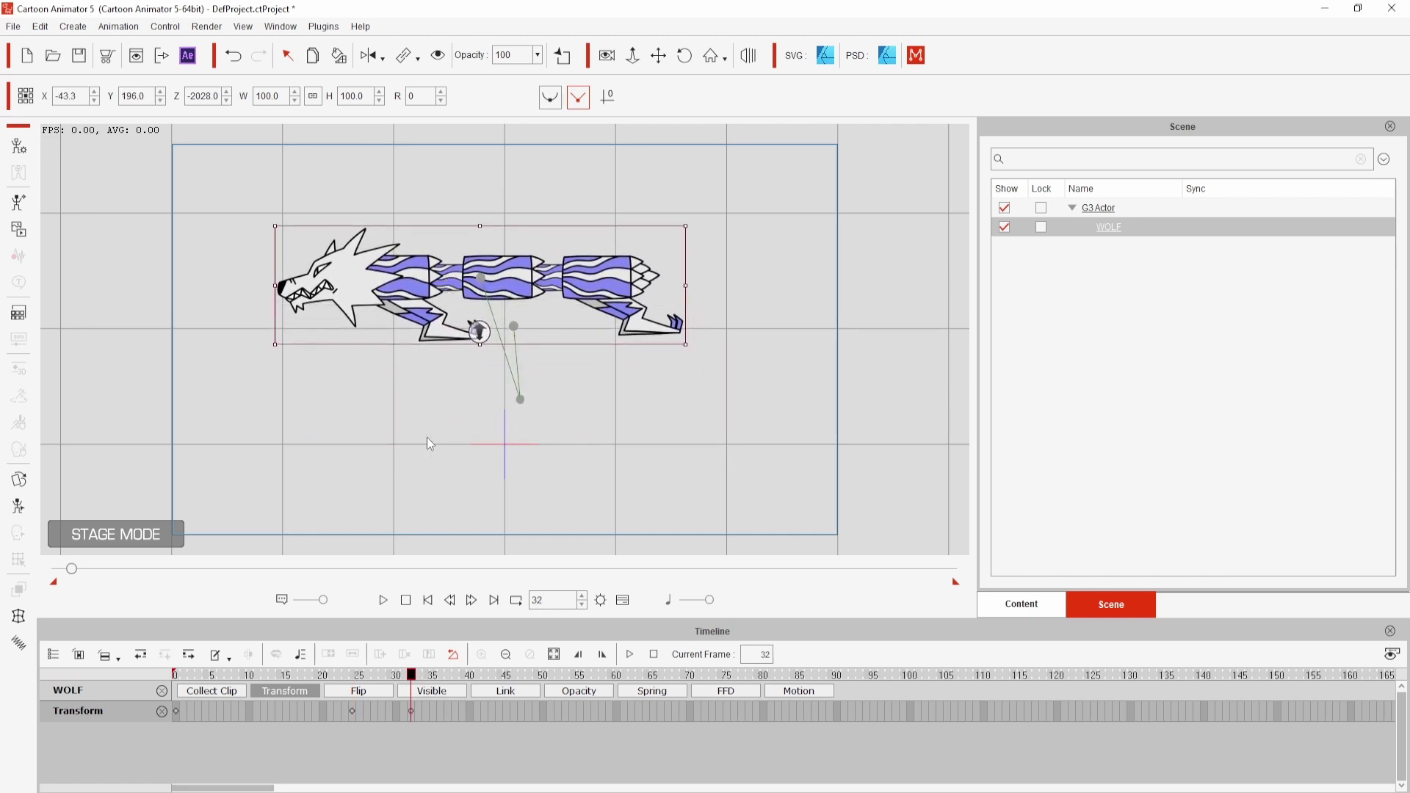
key(space)
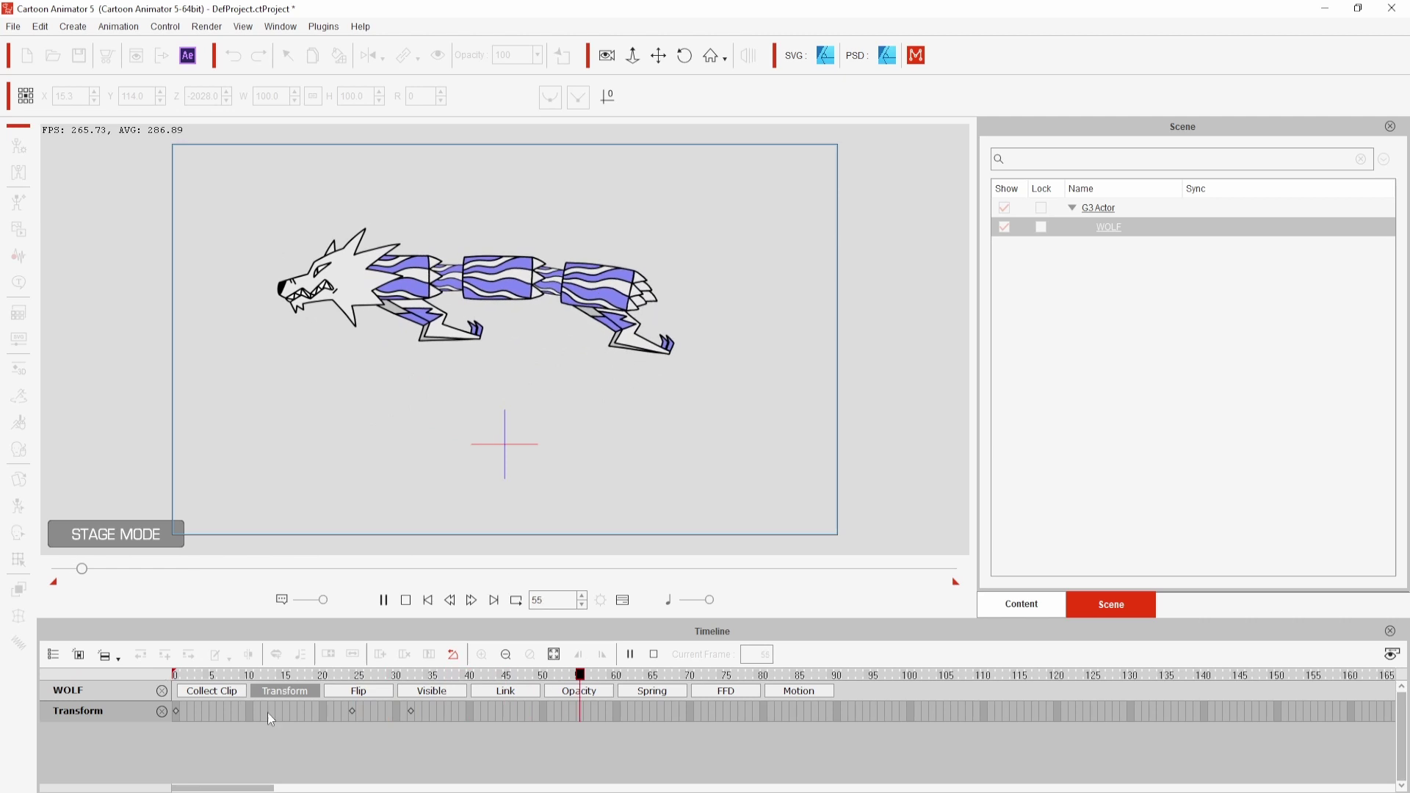
key(space)
Move the frame-32 keyframe to frame 51 and key another down-left wolf position
drag(417, 713, 175, 758)
key(space)
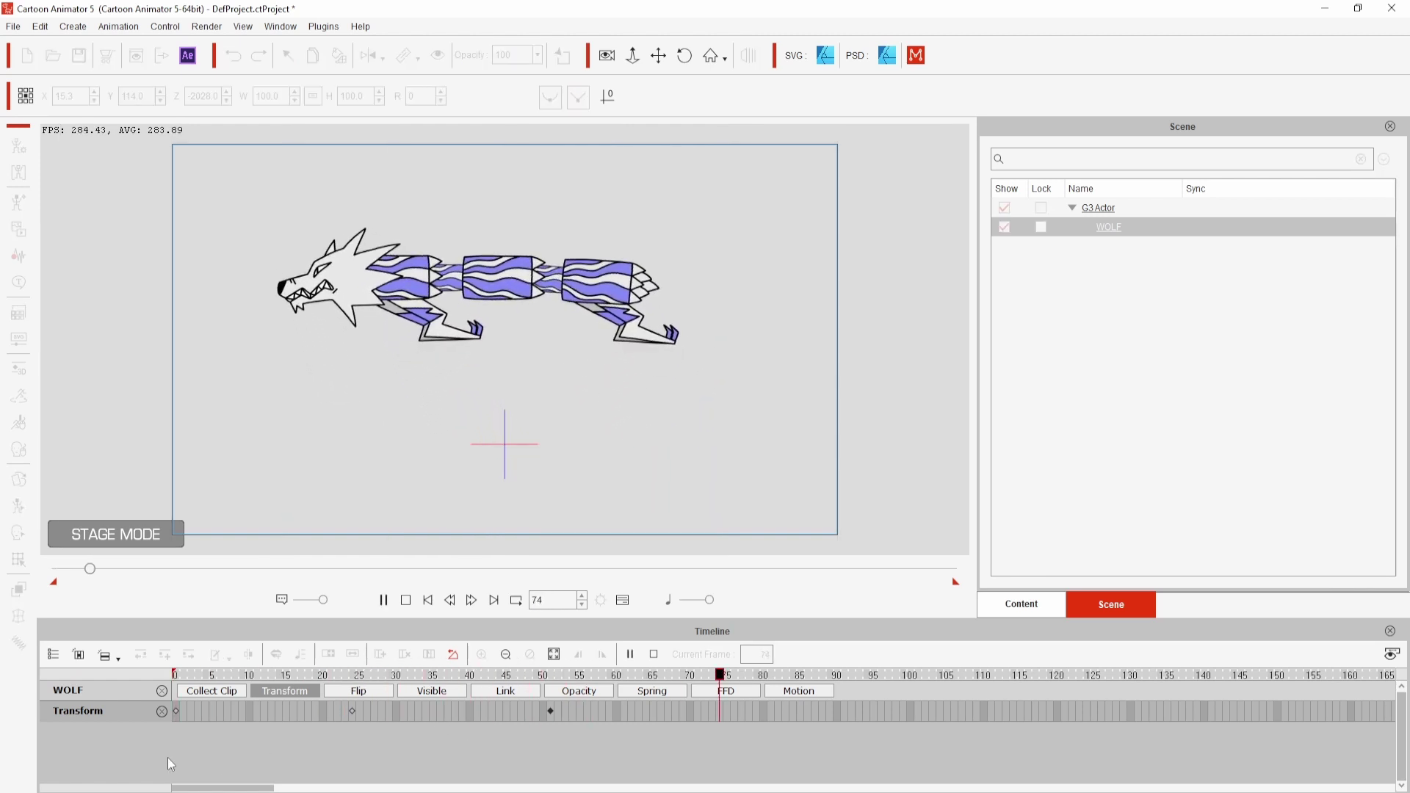
click(434, 336)
drag(433, 337, 399, 299)
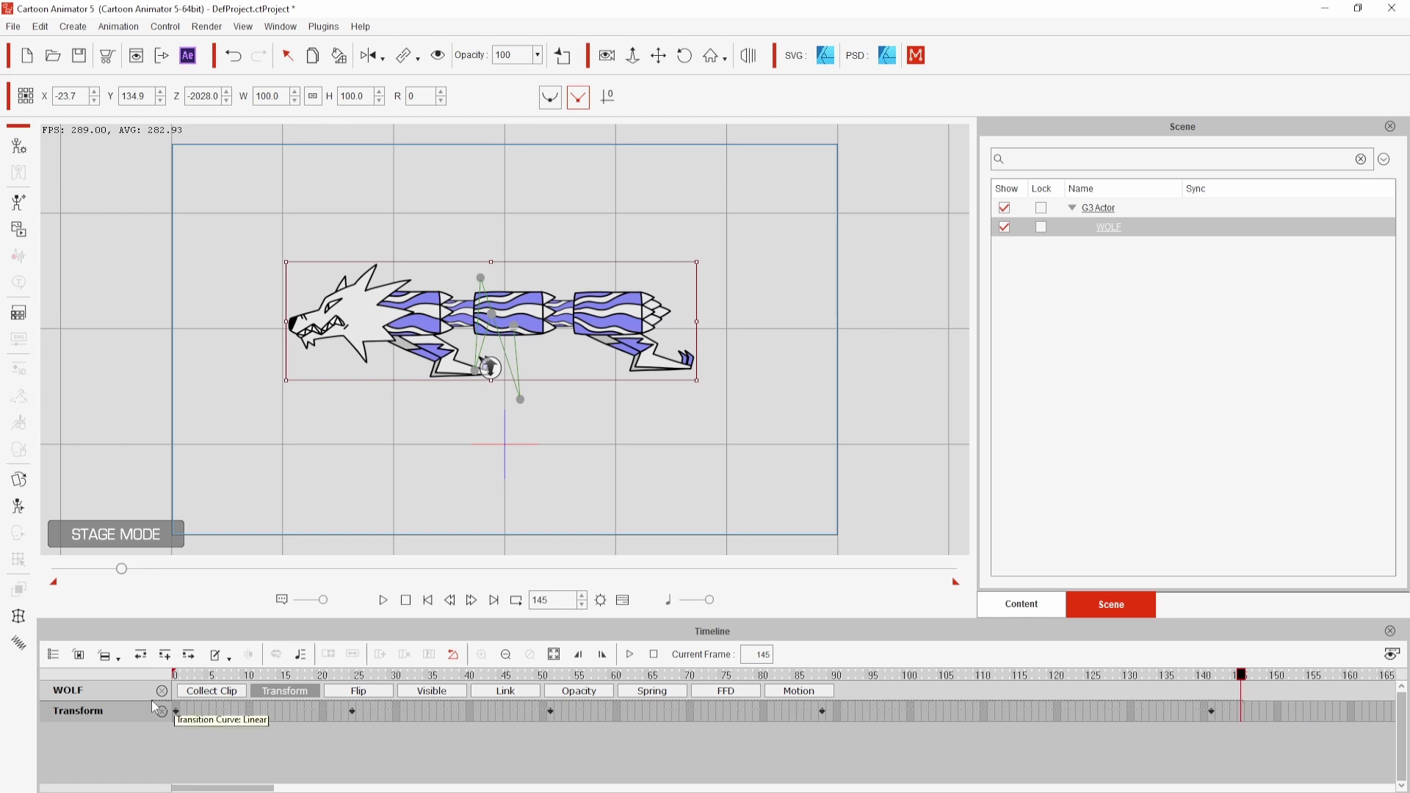
key(Home)
Set the first keyframe's transition curve to Smooth
right_click(177, 712)
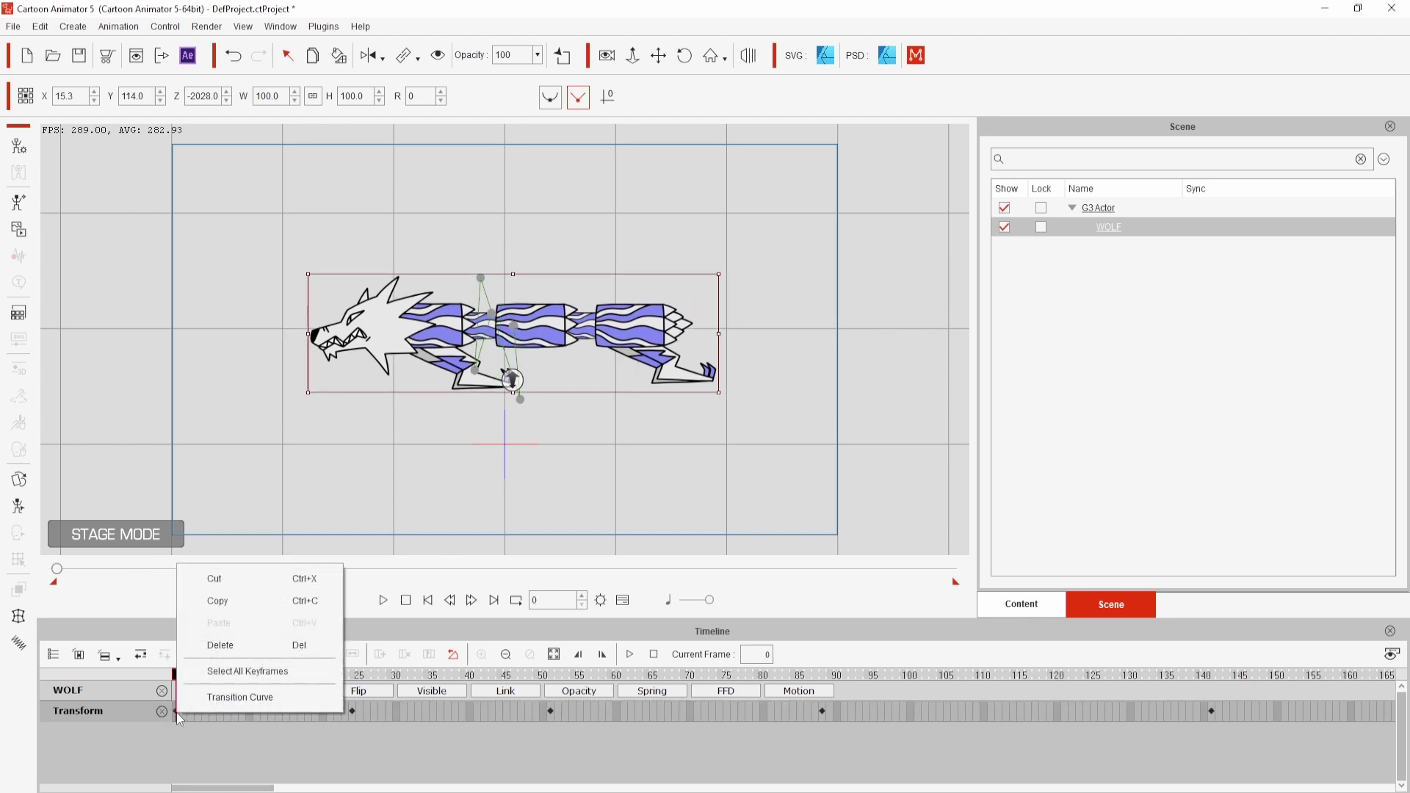
click(225, 702)
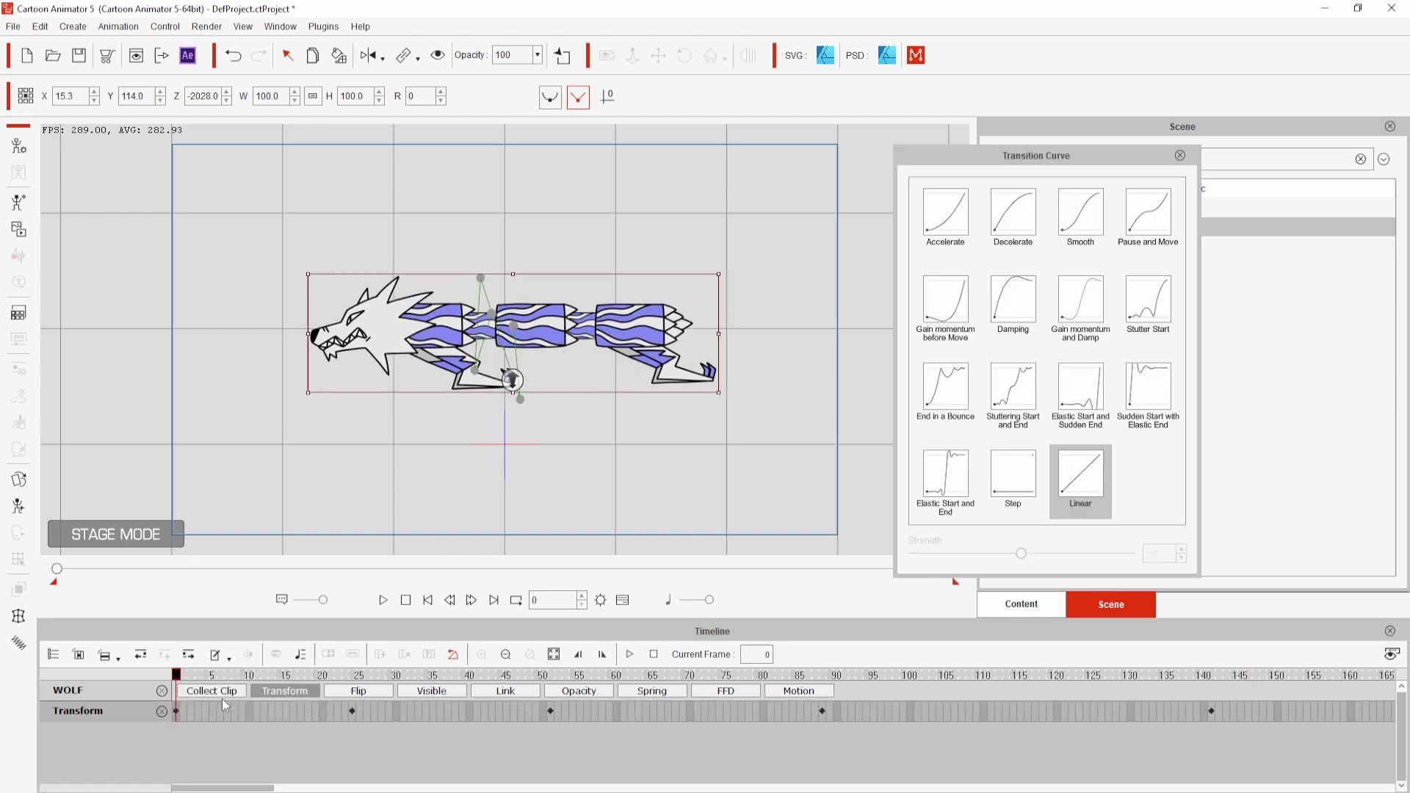
click(1094, 224)
Copy the first keyframe and paste it at frame 164 so the motion loops
right_click(175, 712)
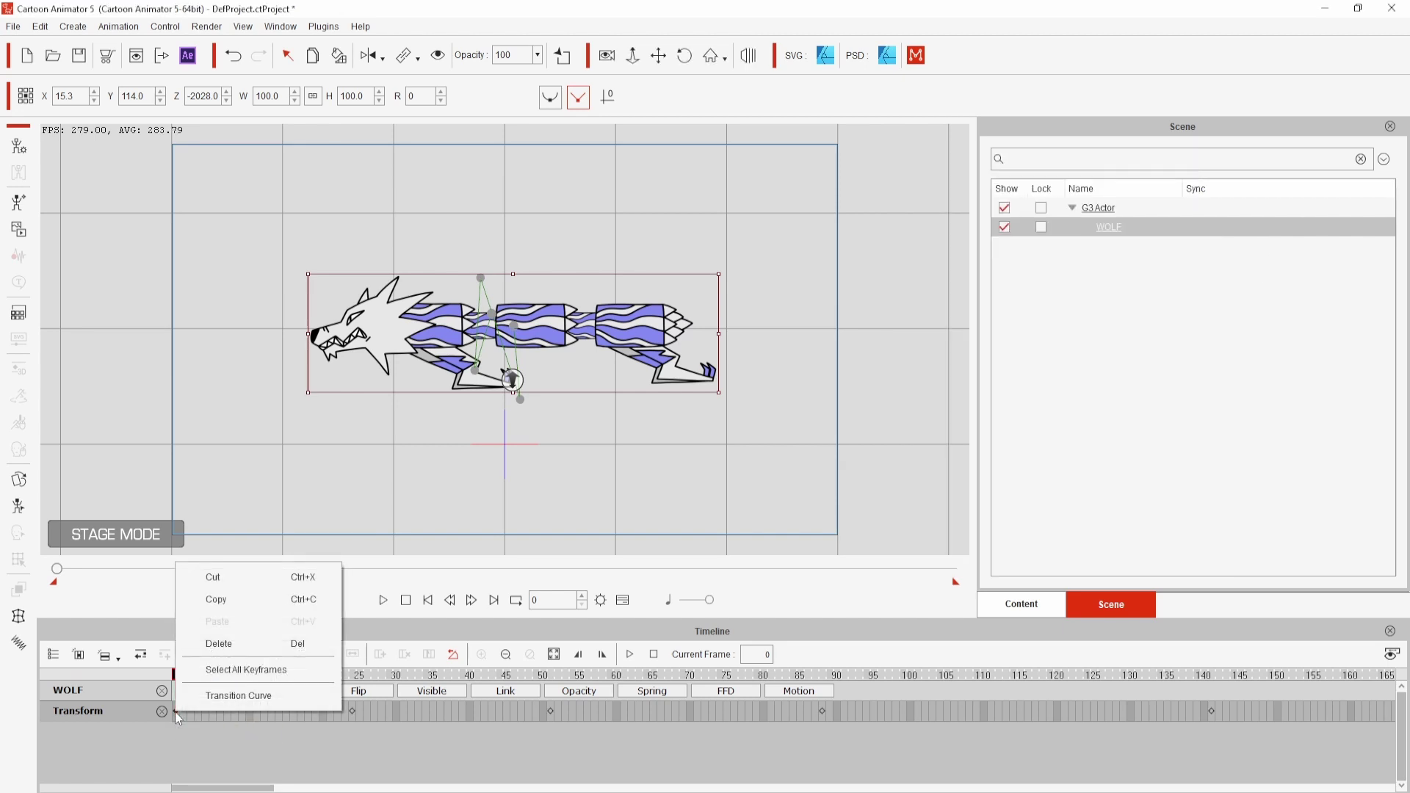
click(237, 601)
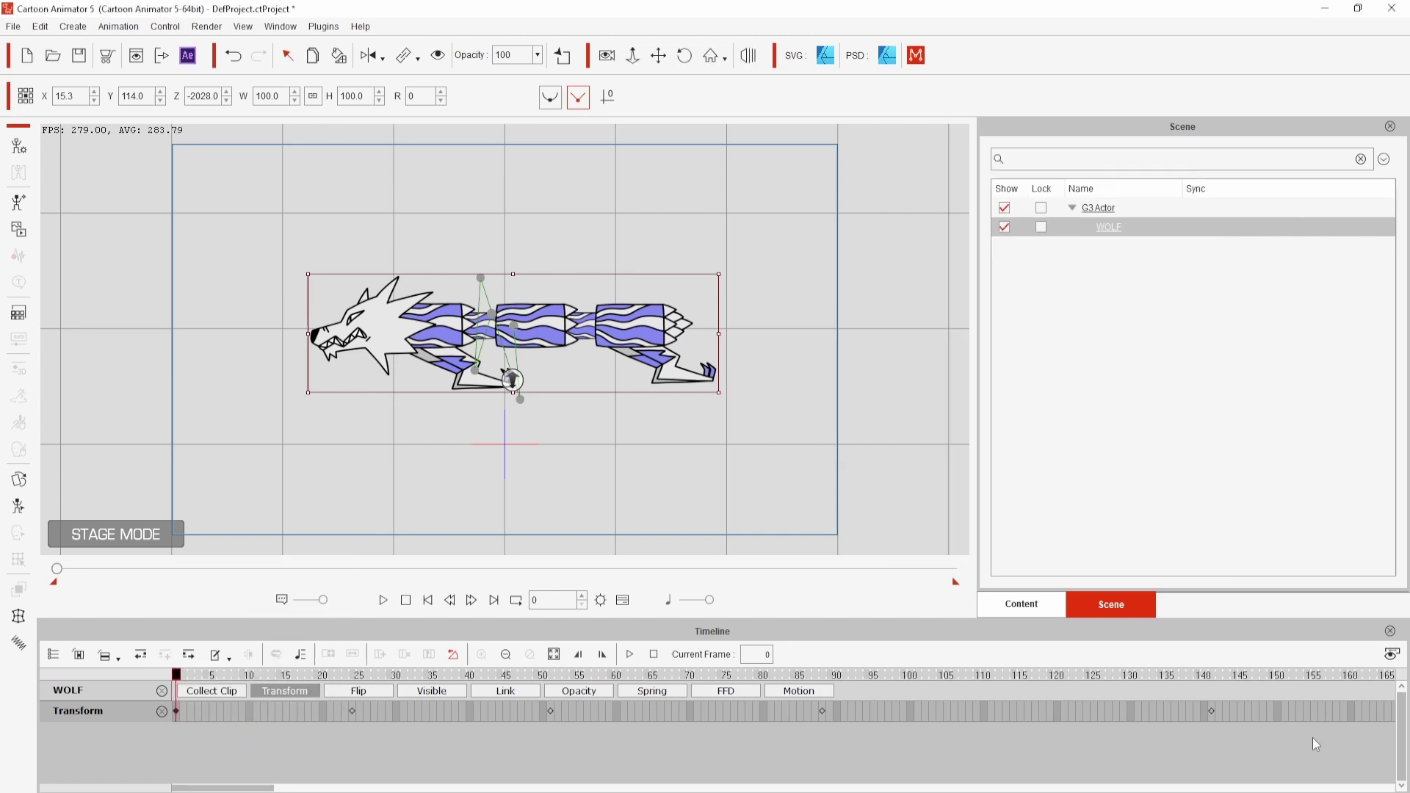
click(1387, 676)
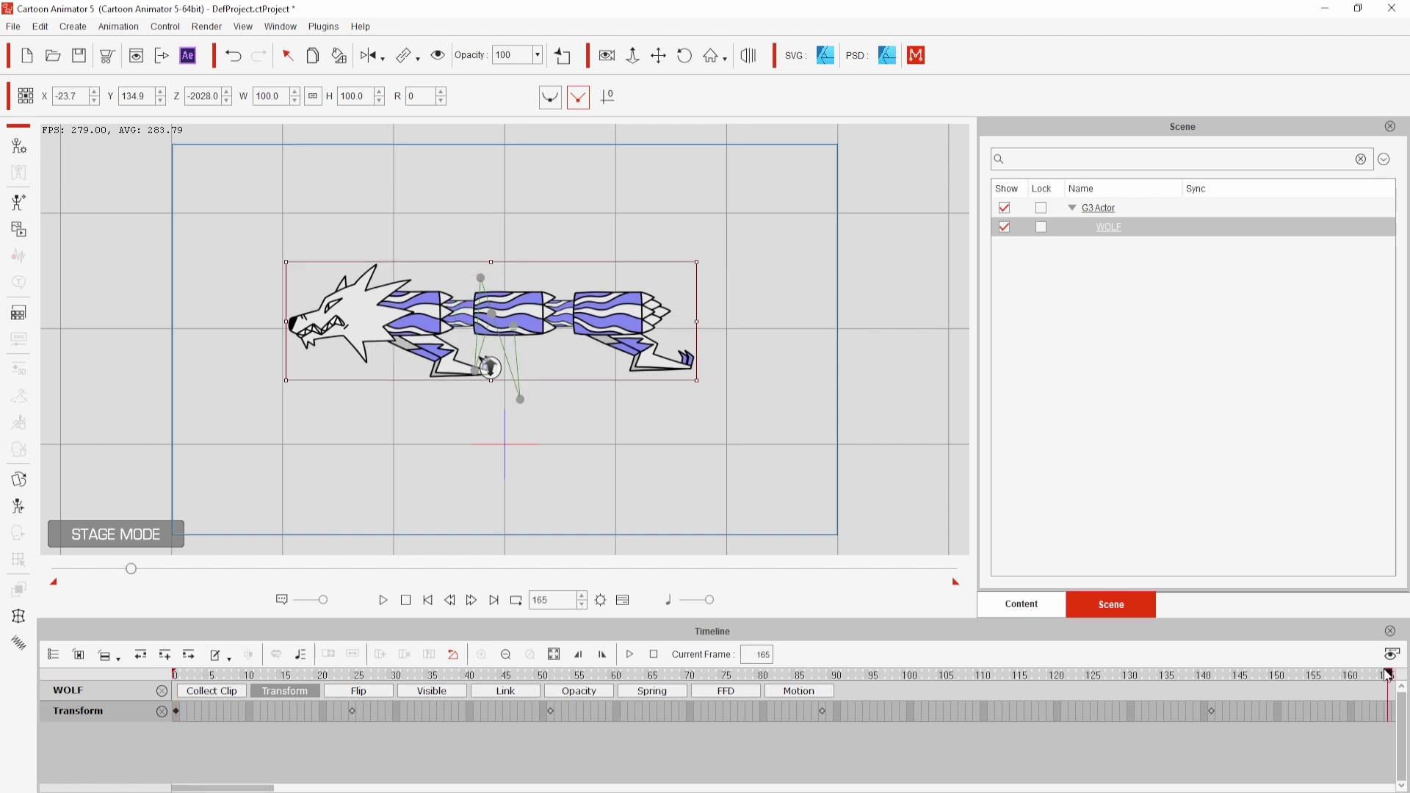
right_click(1383, 719)
click(1338, 623)
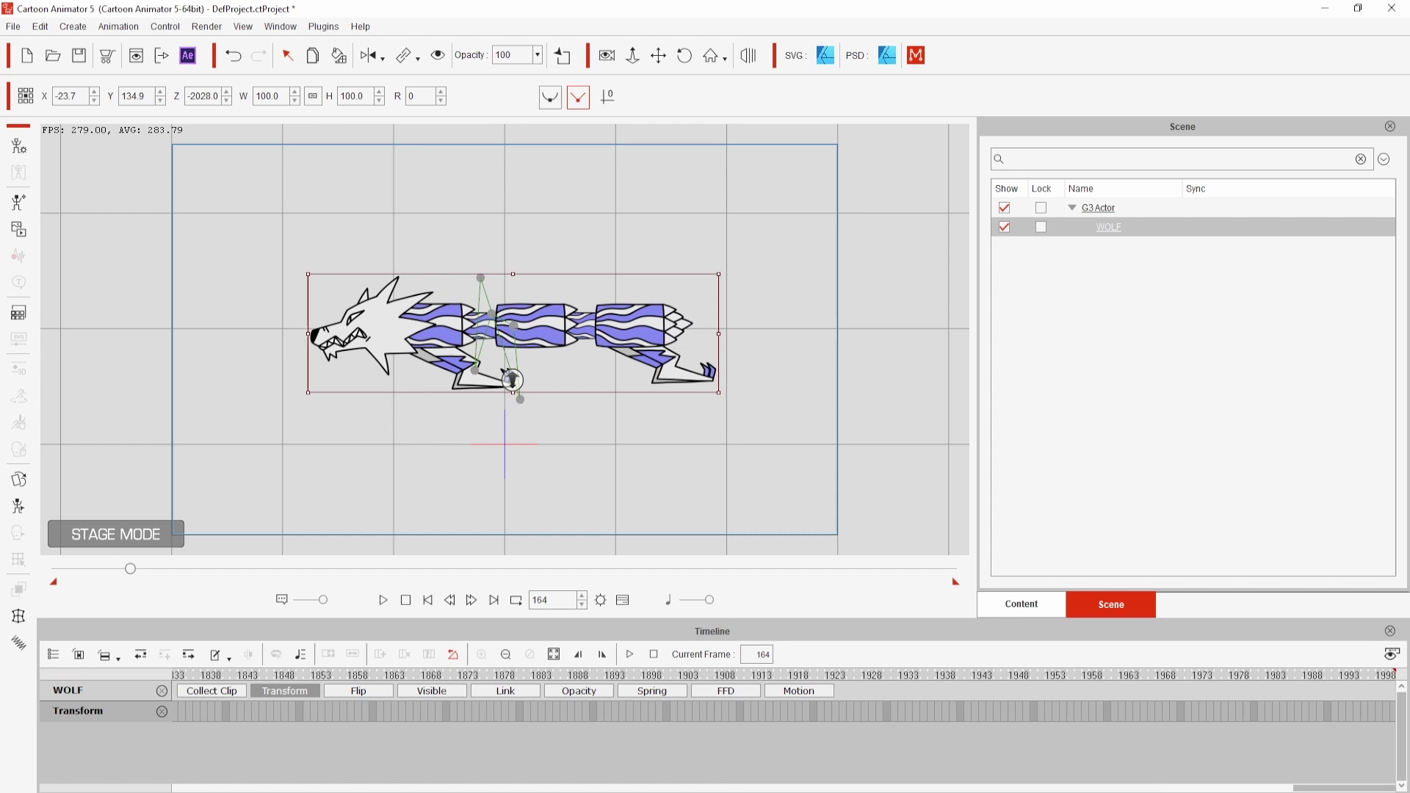
Set the project End Frames to 170 in Project Settings
click(41, 27)
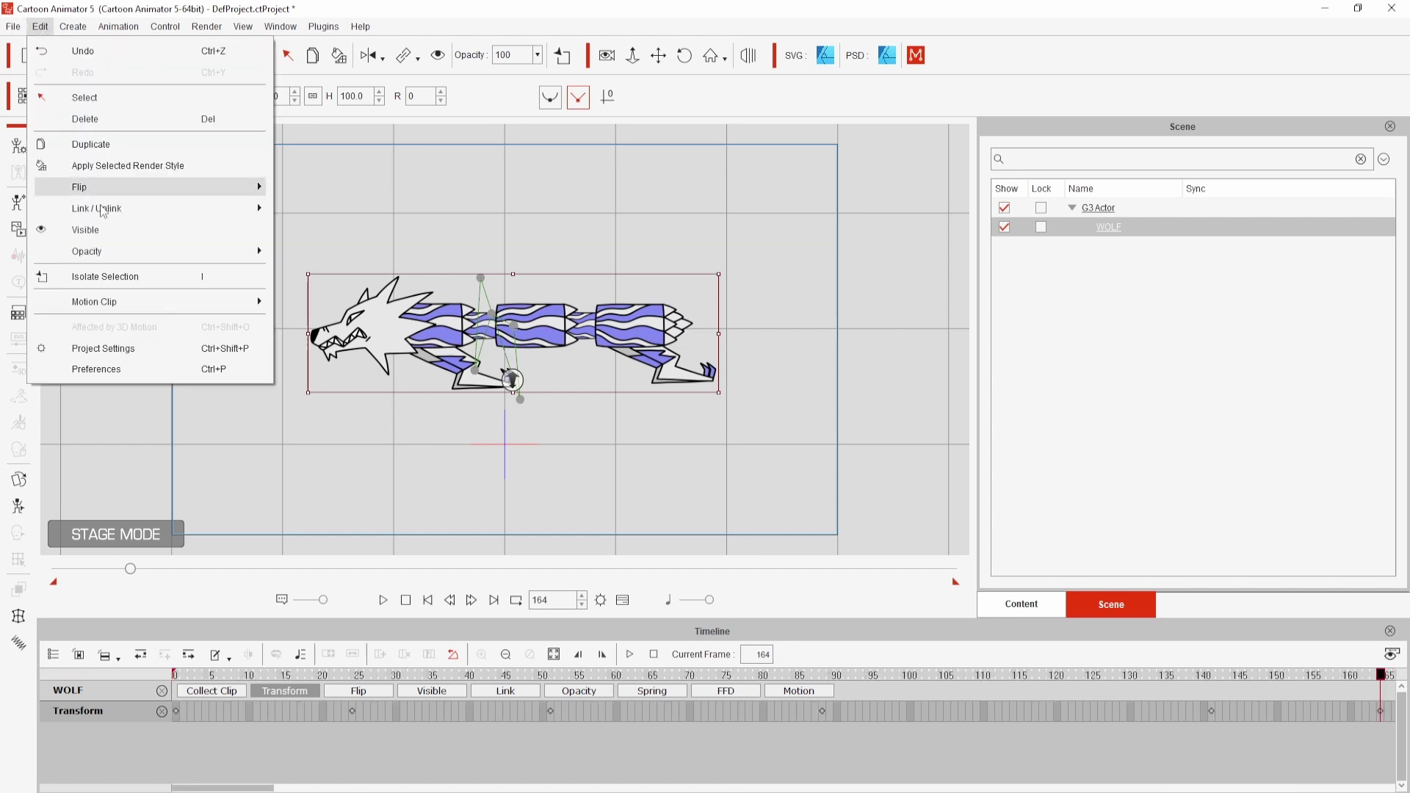
click(109, 349)
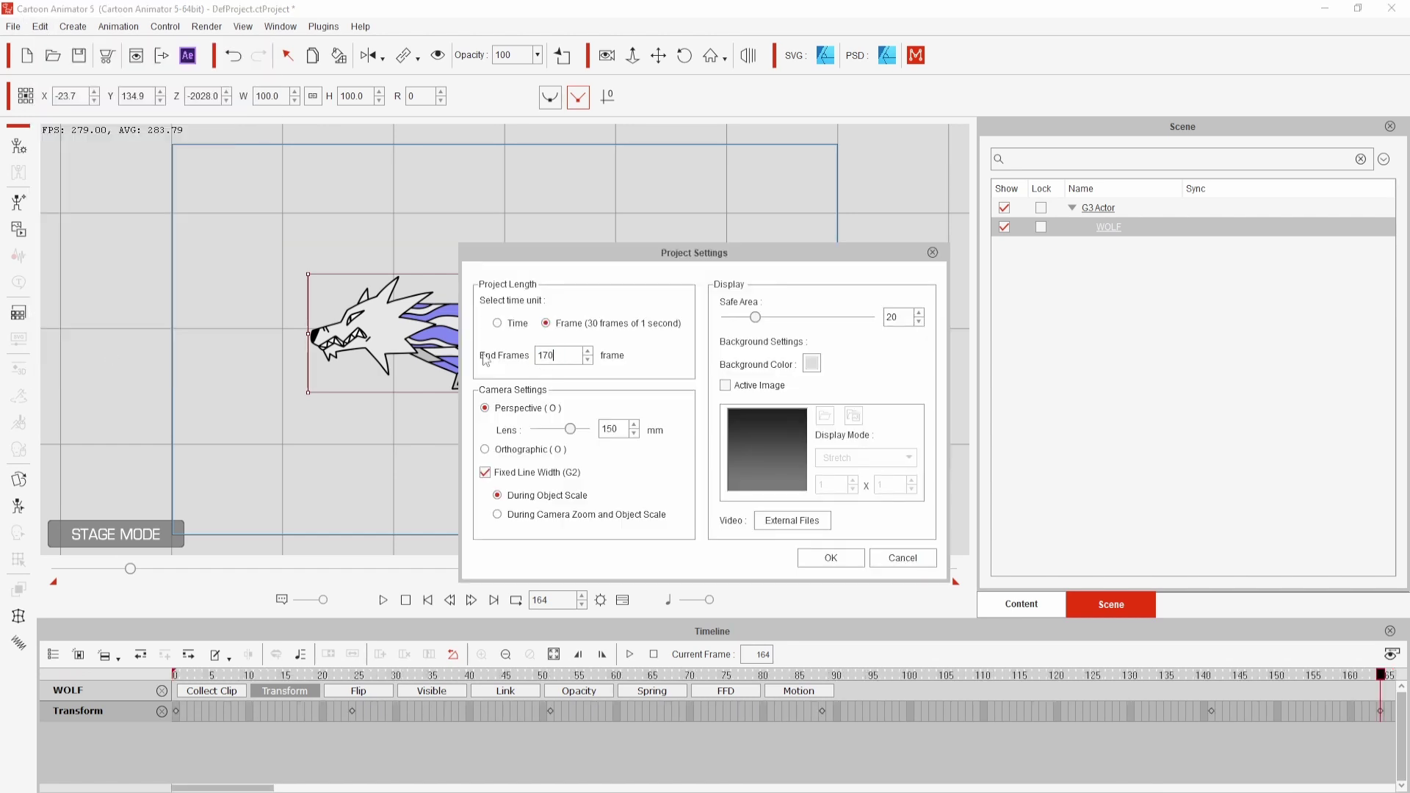
click(831, 559)
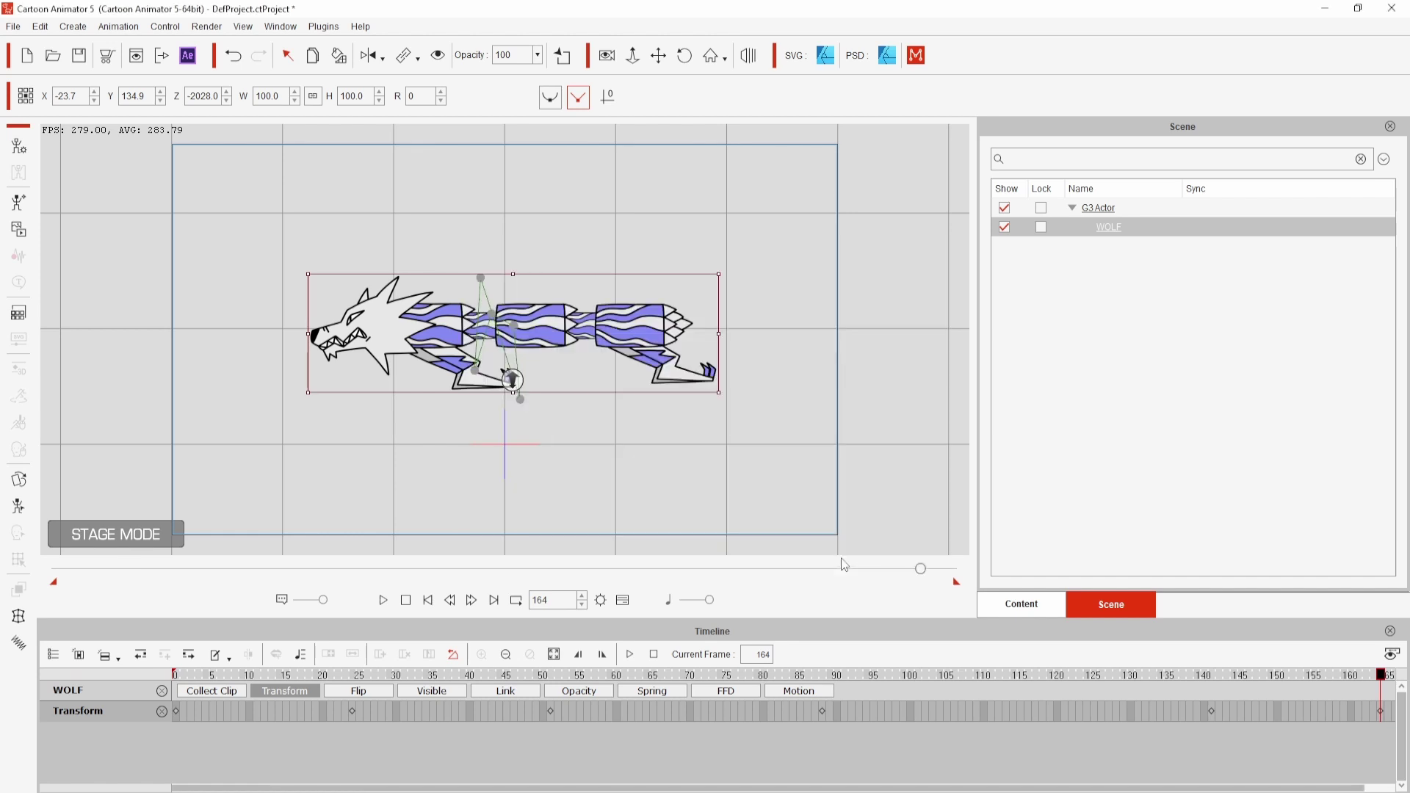
Save the wolf as a Free Bone actor asset named WOLF and view it in Custom
click(1020, 603)
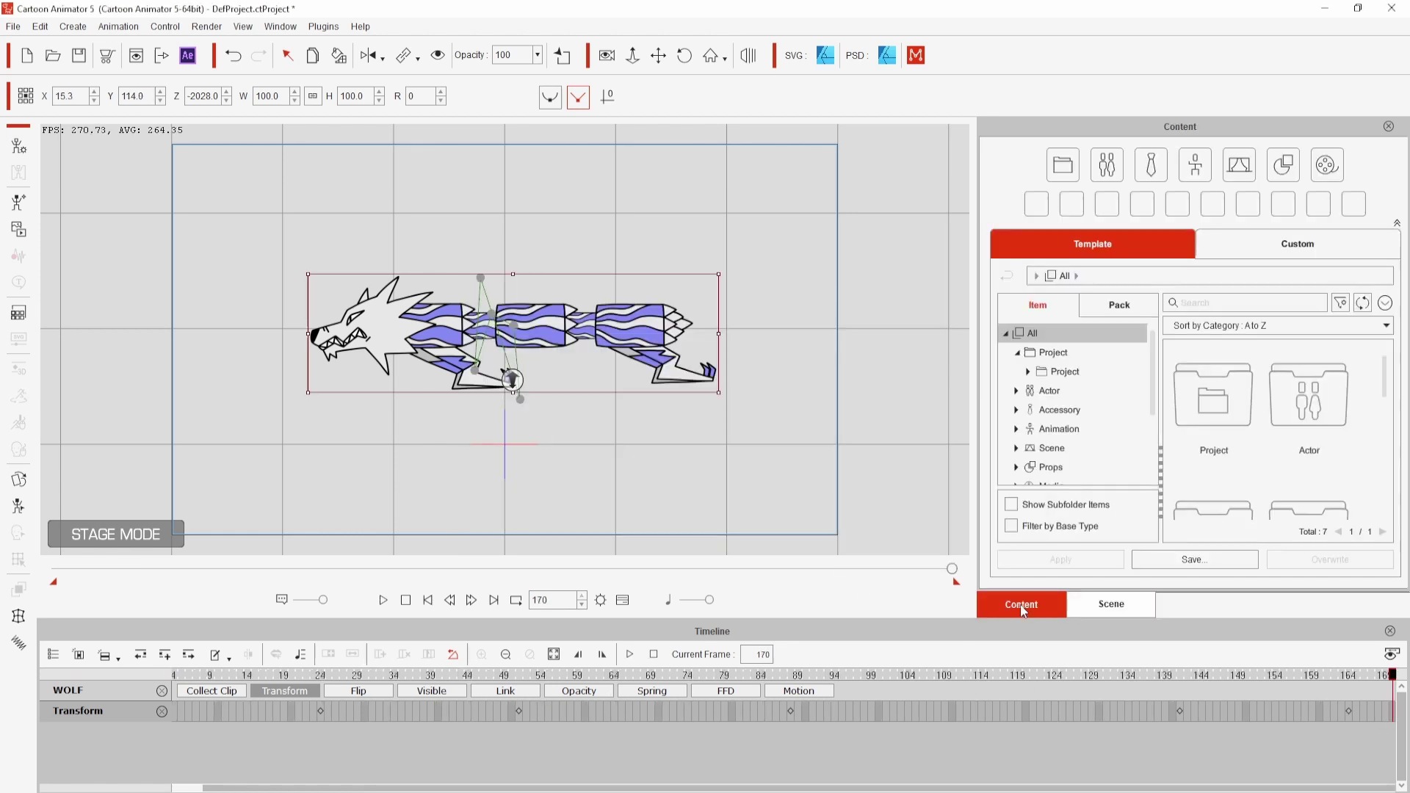
click(1167, 563)
click(845, 401)
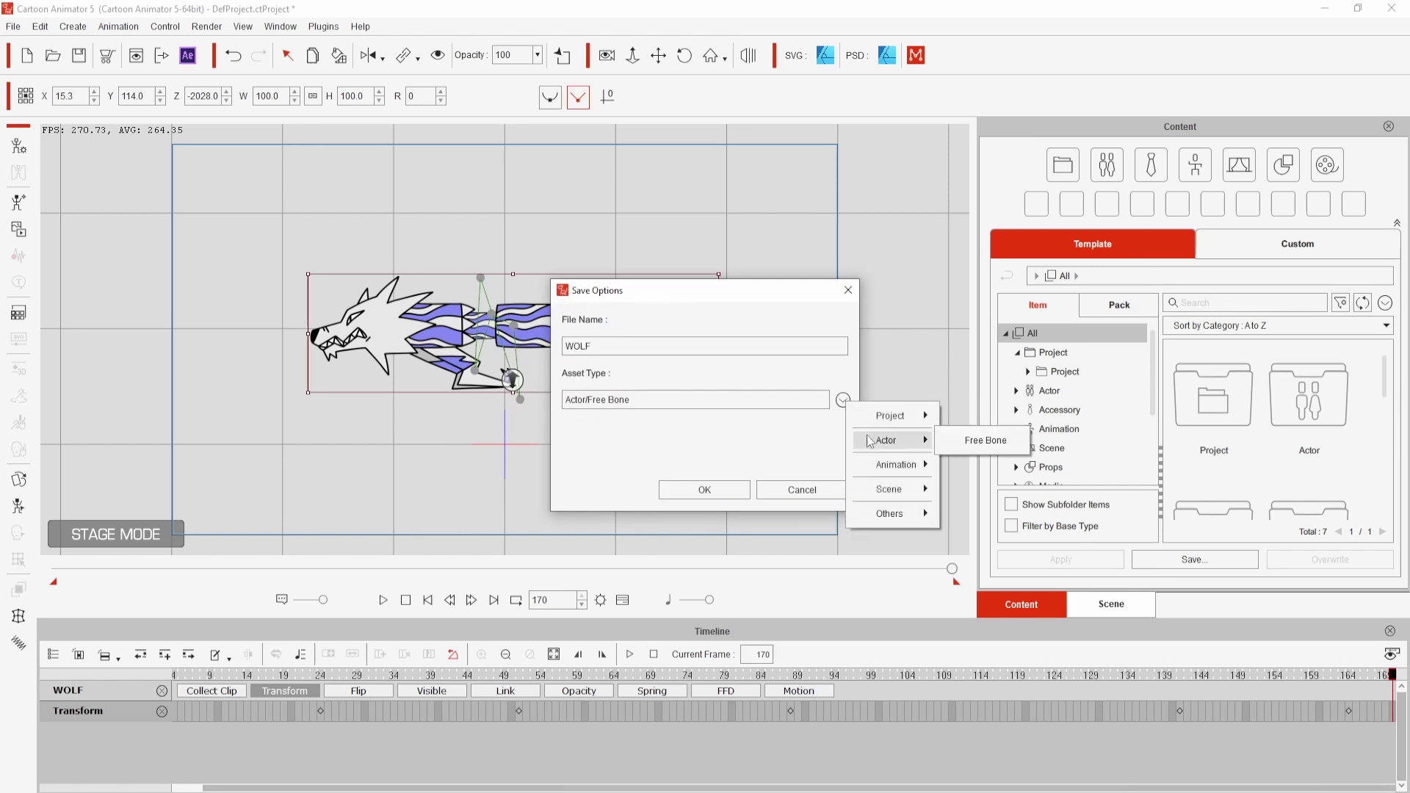
click(986, 440)
click(705, 490)
click(1279, 252)
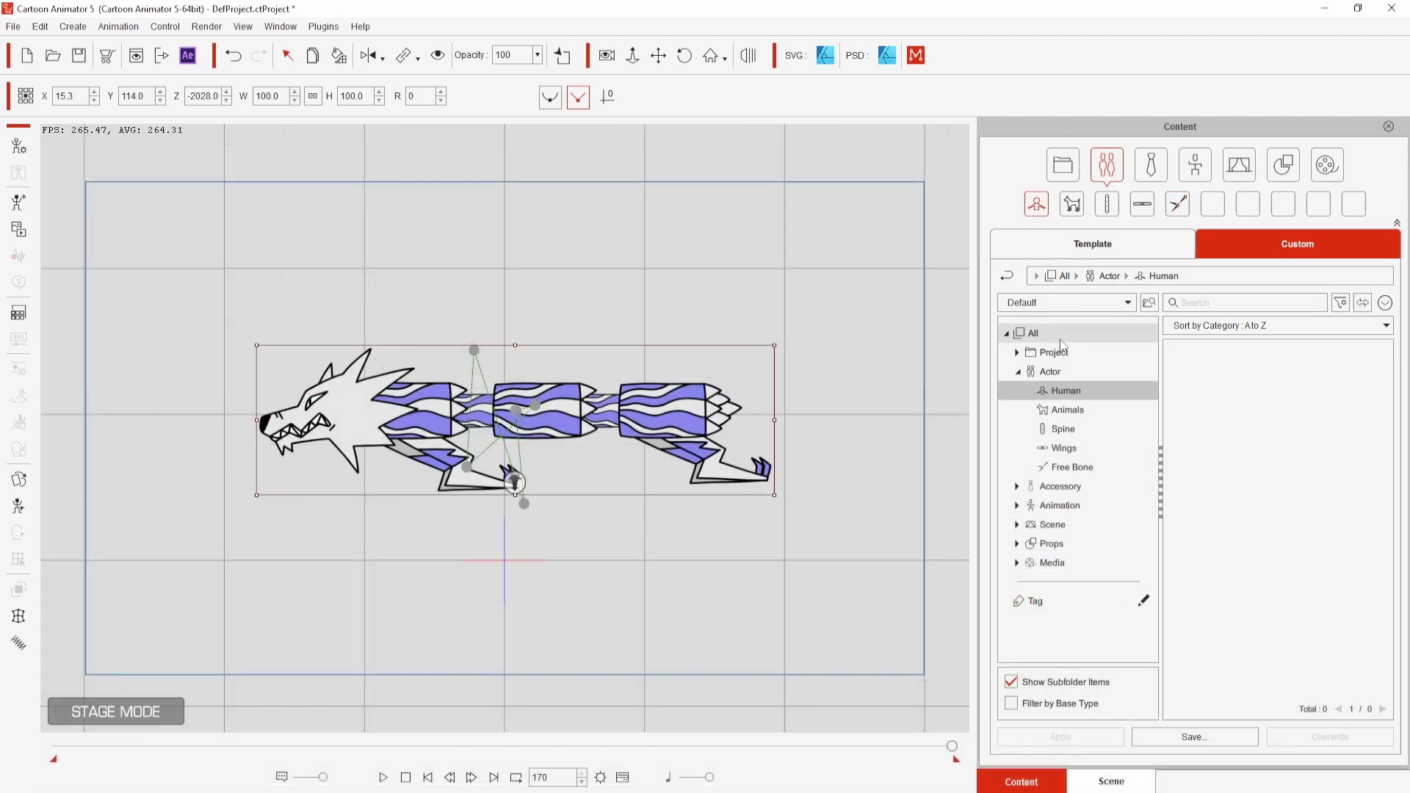
click(1060, 340)
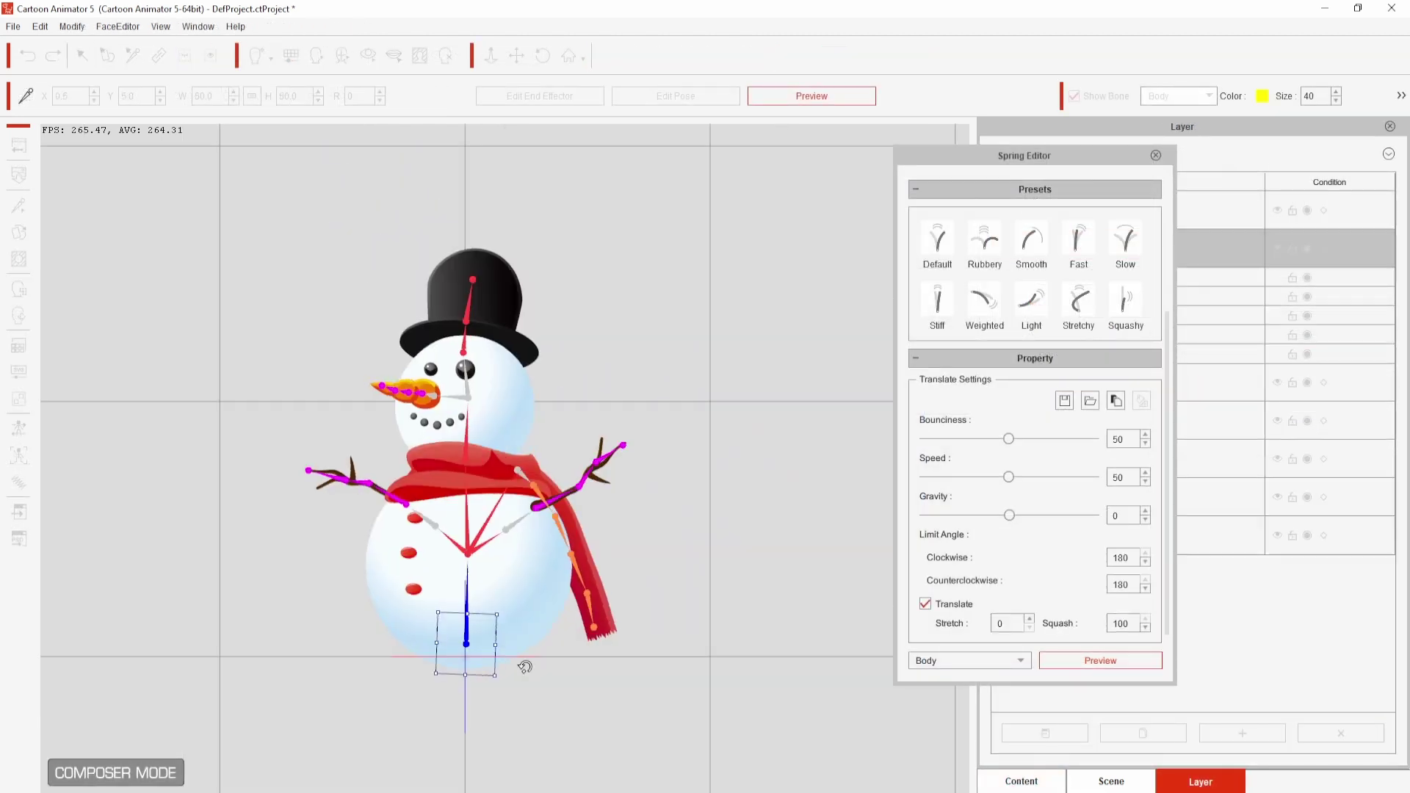
Test spring bones on the snowman, squid, burger and jelly example actors
drag(526, 664, 579, 654)
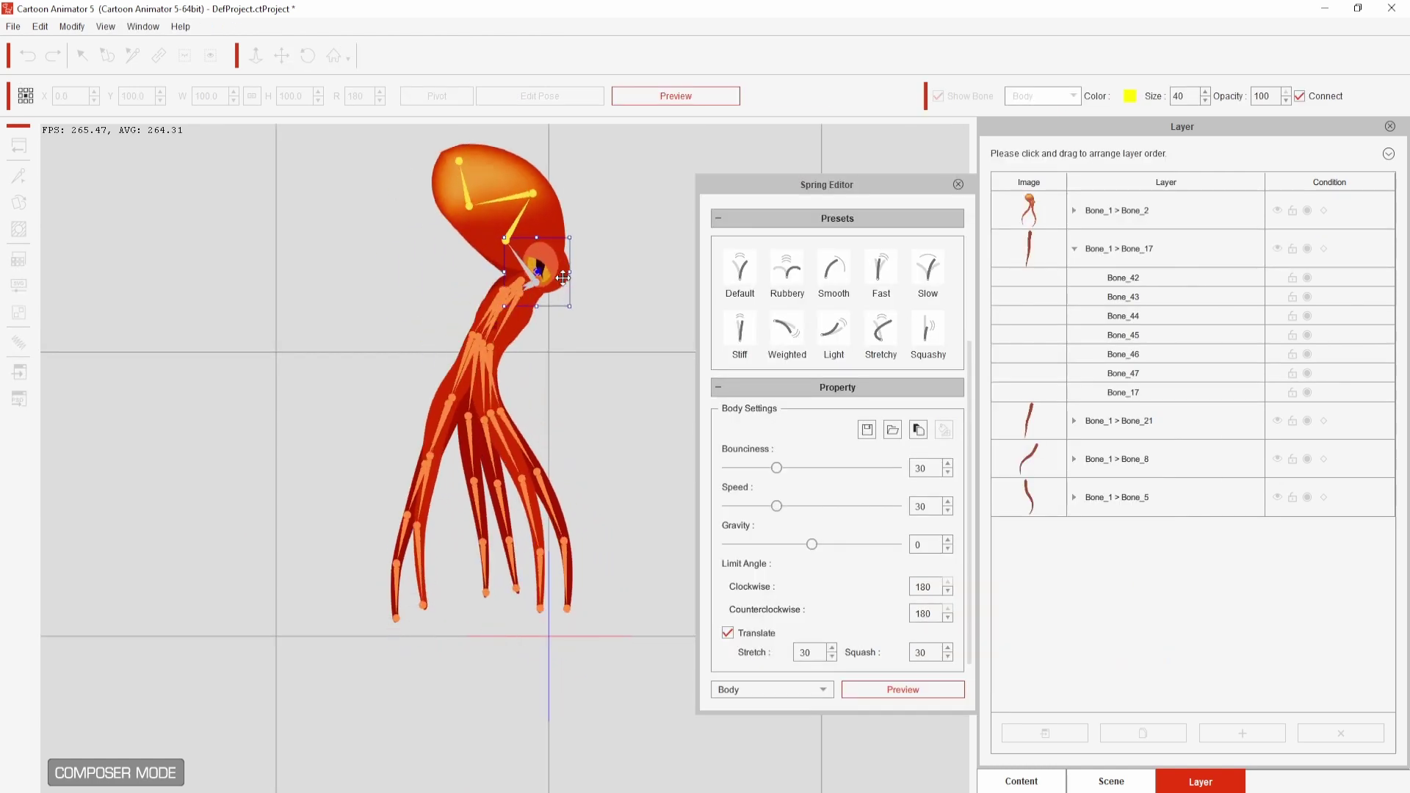
drag(563, 278, 614, 281)
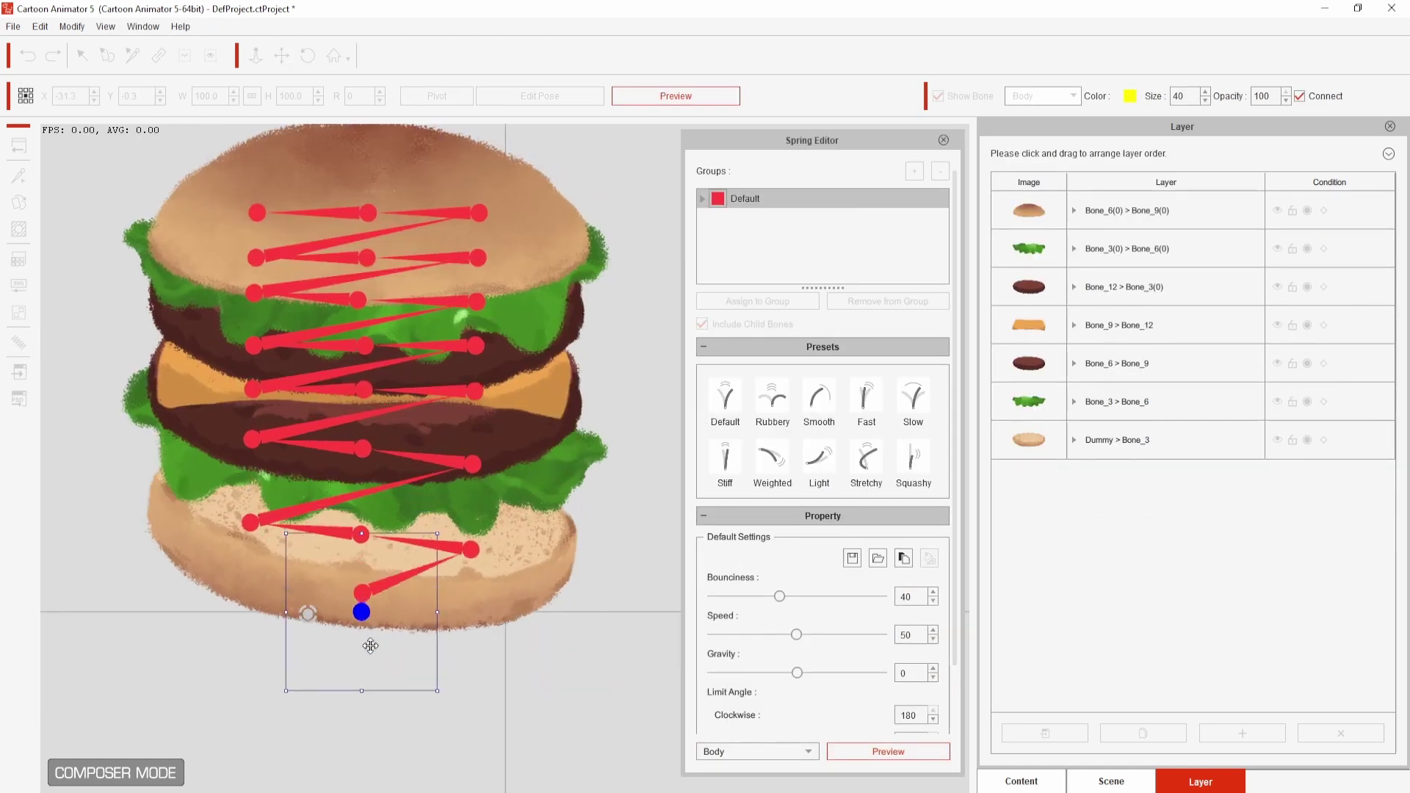
mouse_move(362, 608)
mouse_down()
mouse_move(371, 654)
mouse_move(366, 586)
mouse_up()
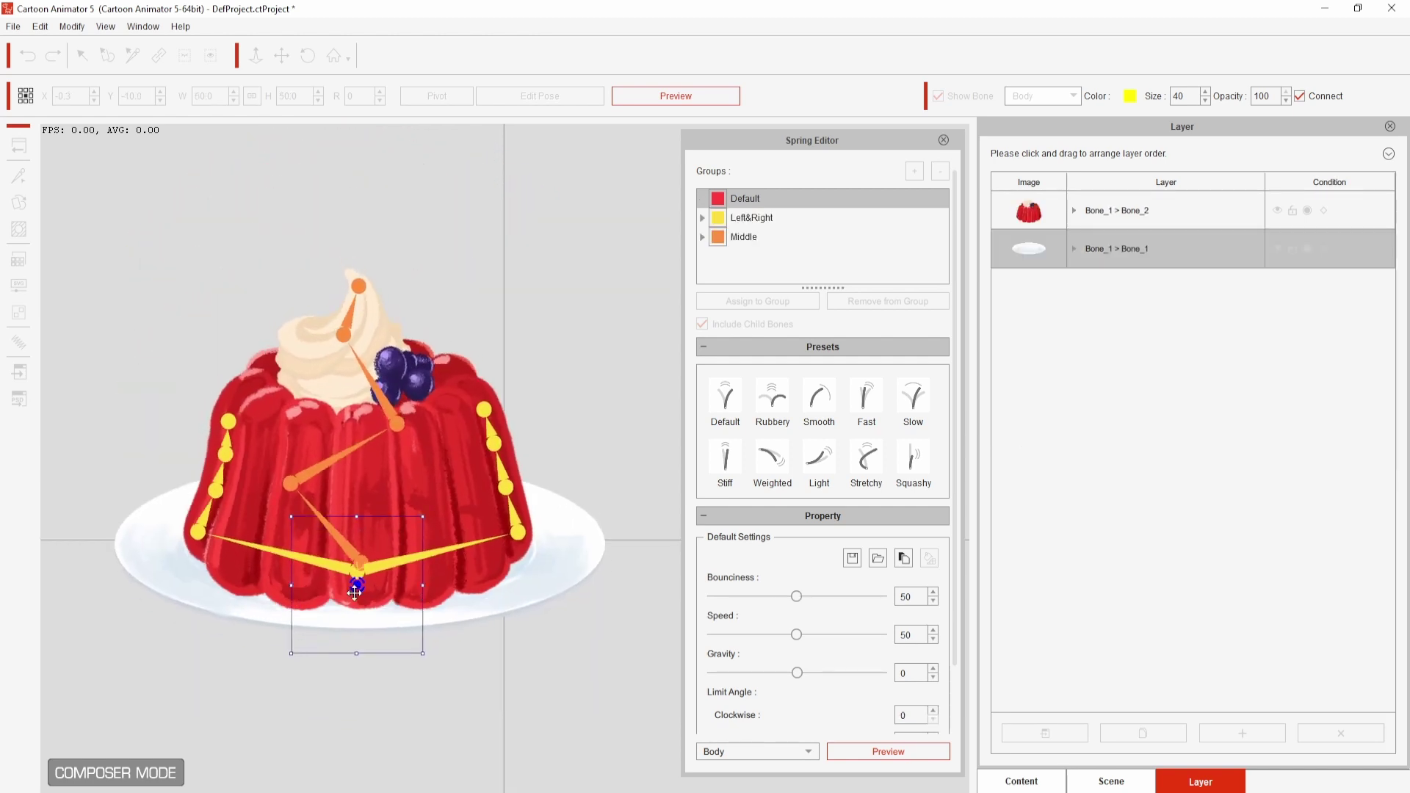
drag(355, 585, 352, 589)
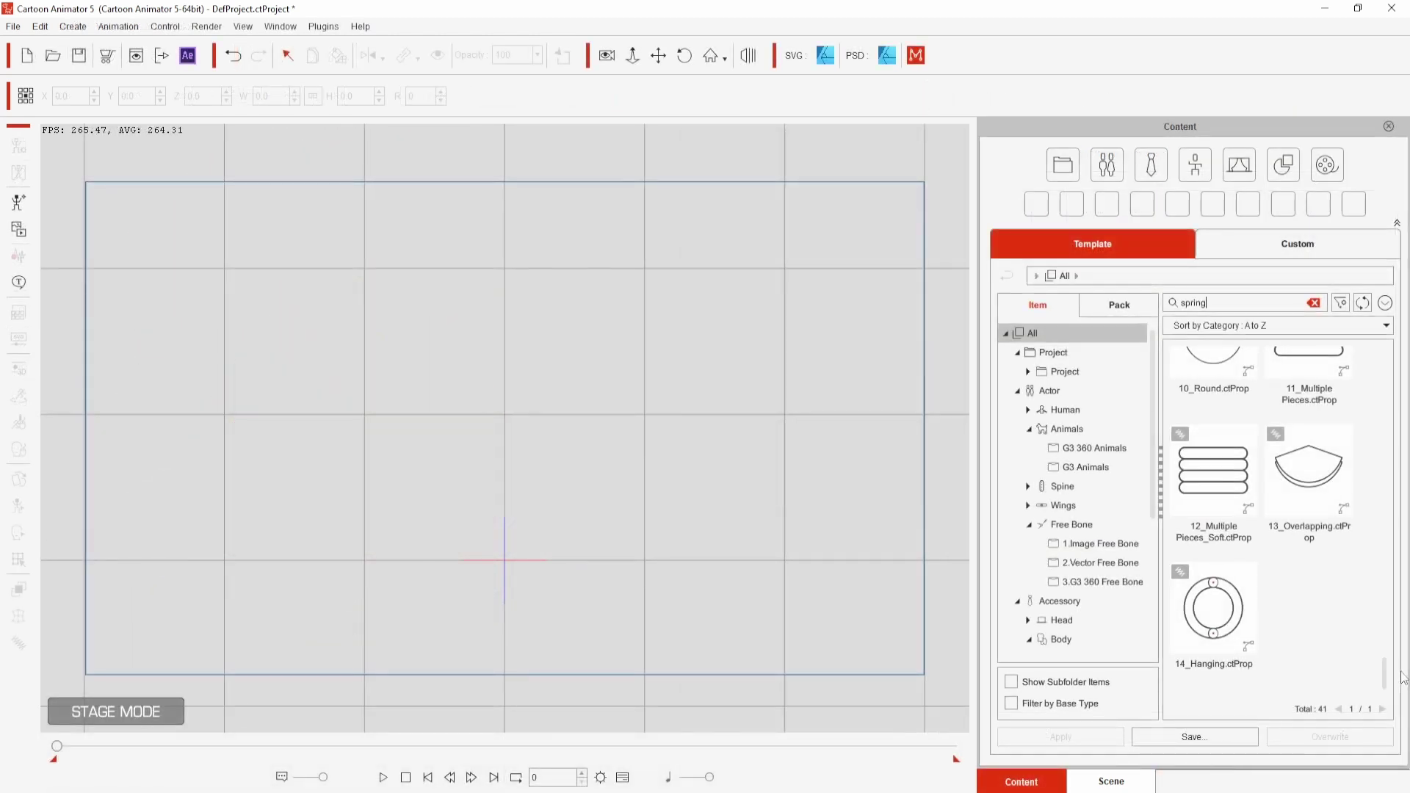
Place the 09_Z Type spring prop, edit its sprite, and preview the spring motion
click(1317, 532)
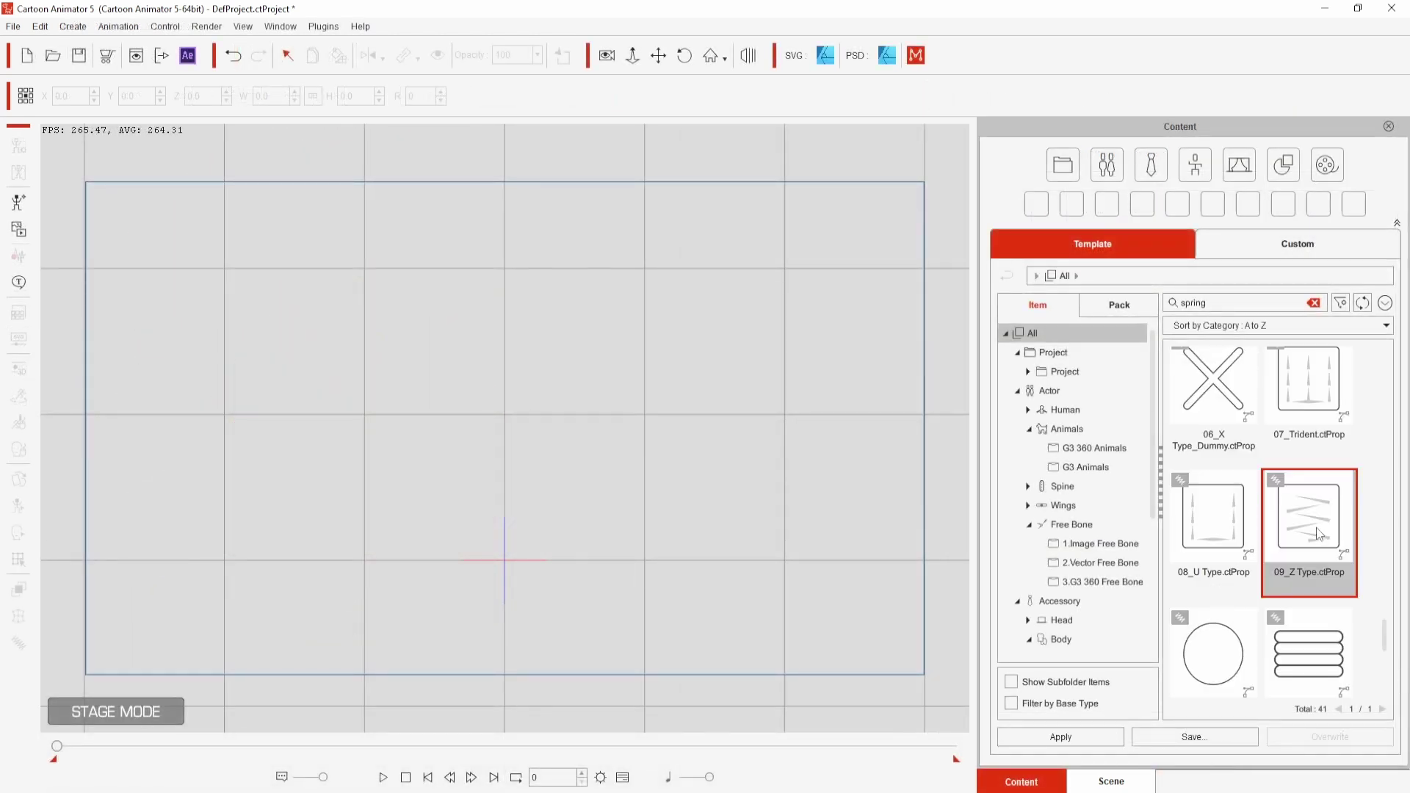
drag(620, 438, 621, 439)
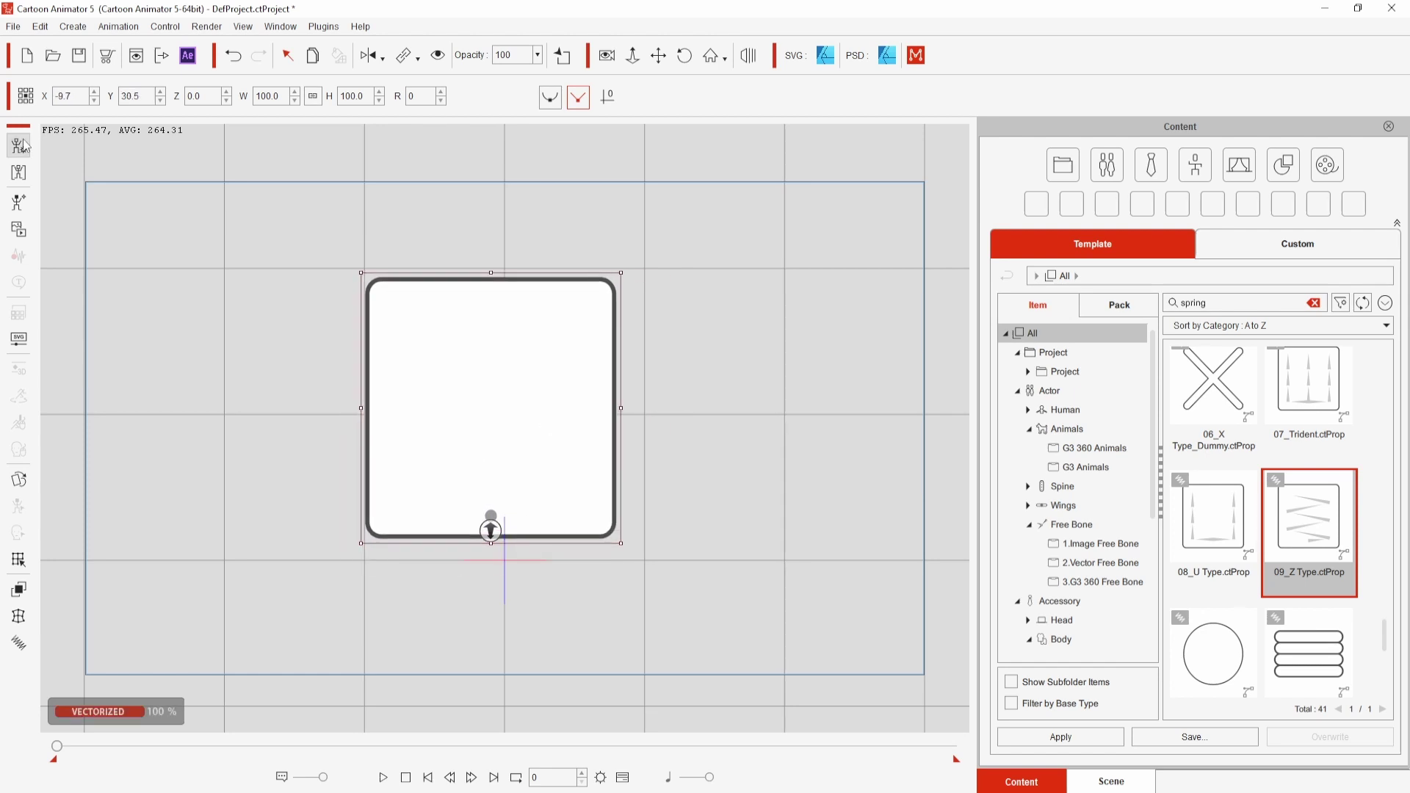
click(689, 426)
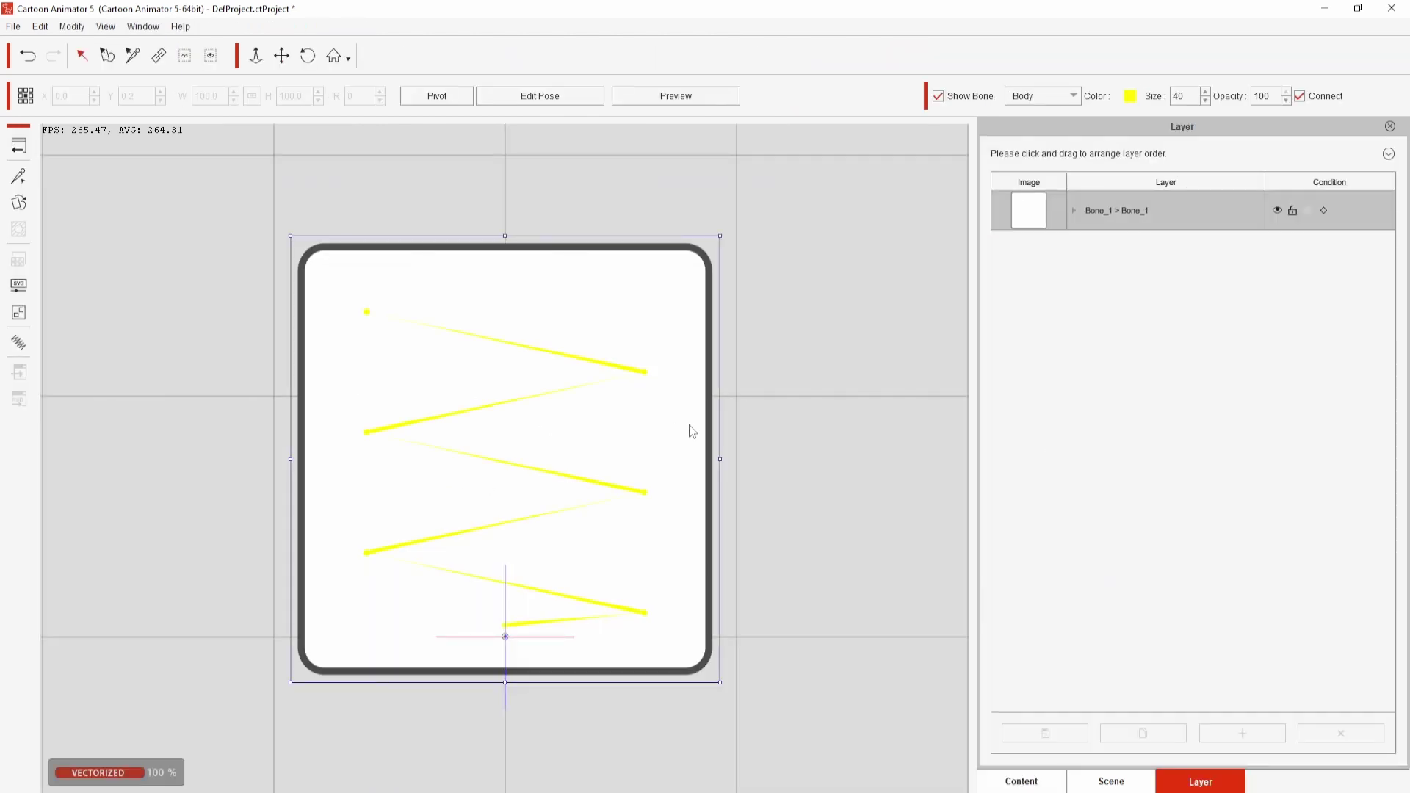
double_click(689, 426)
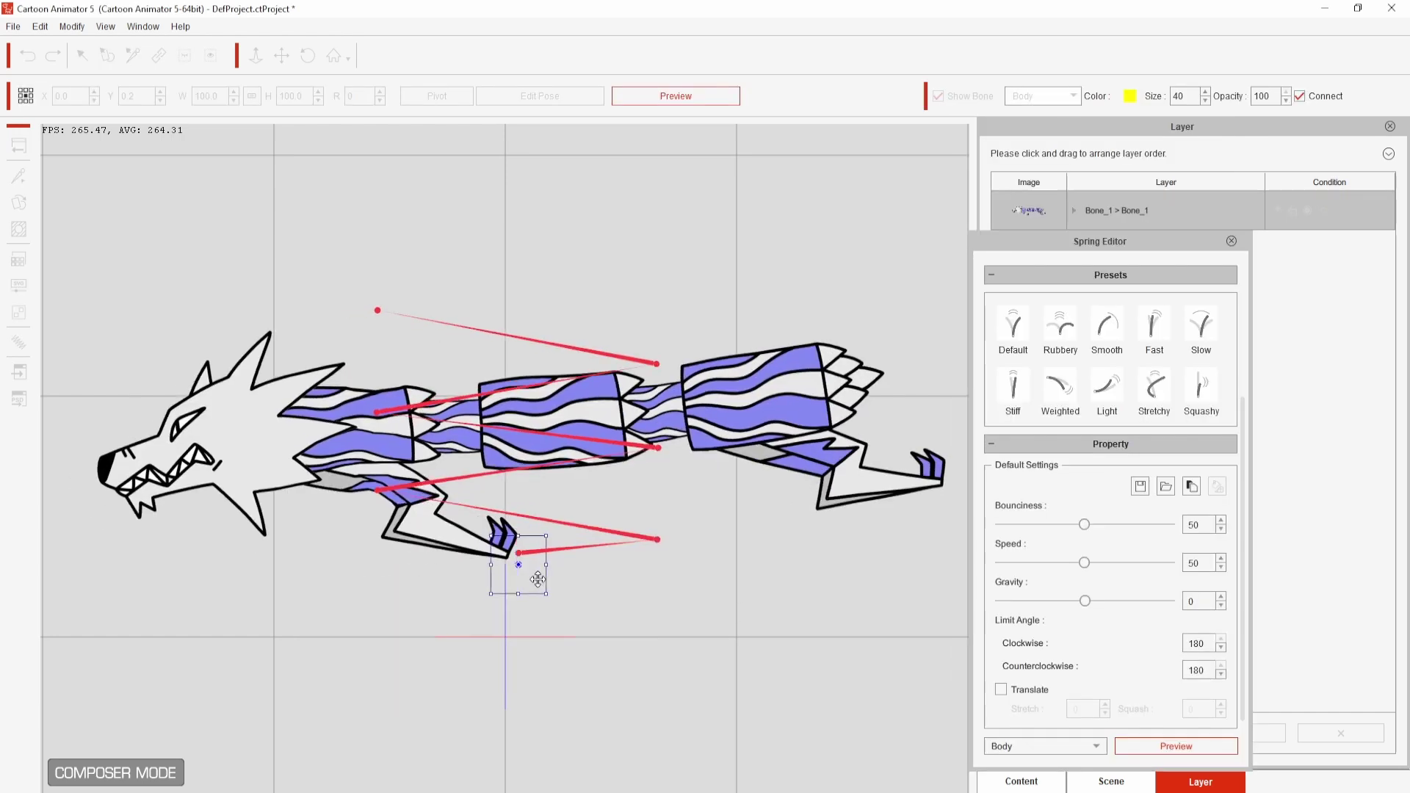
drag(535, 580, 548, 651)
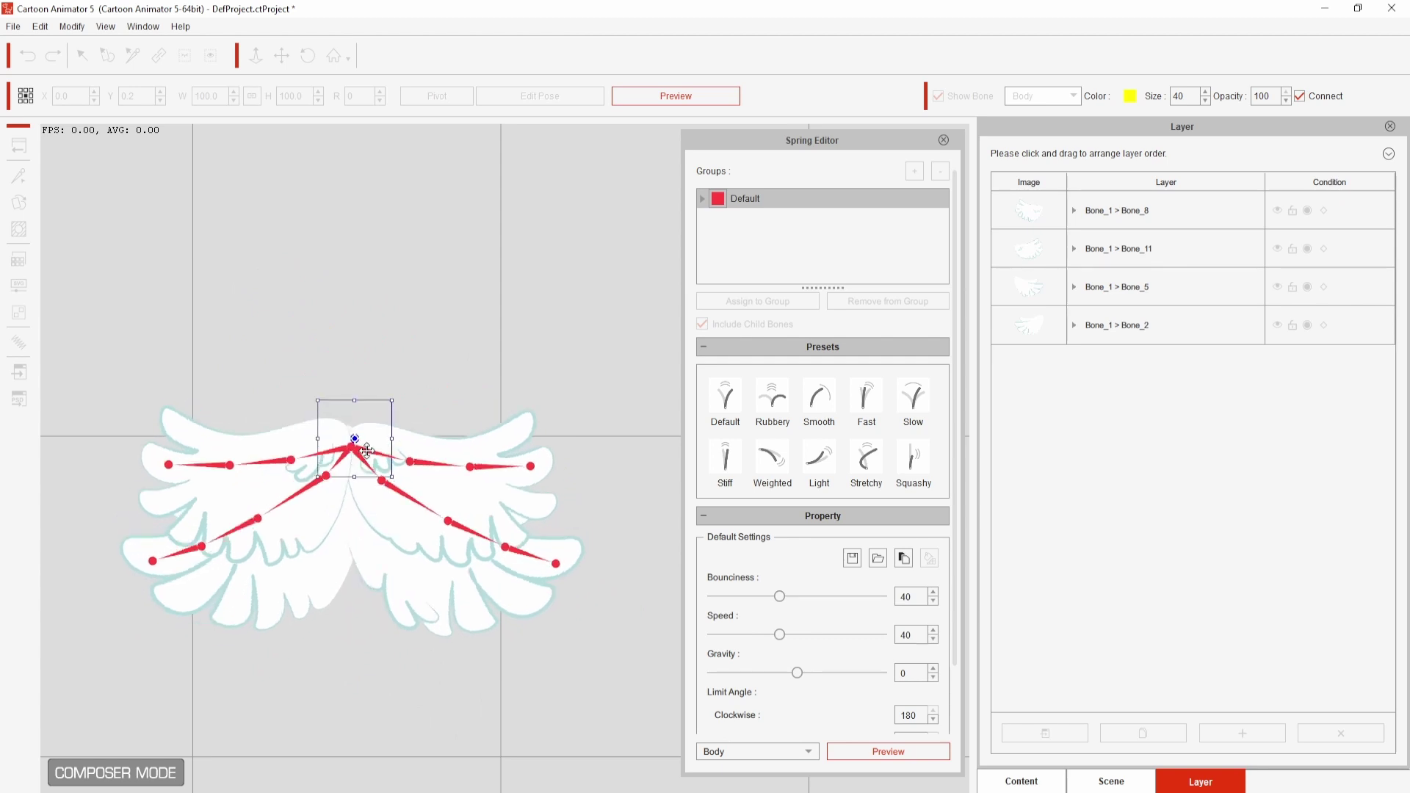
drag(368, 450, 369, 496)
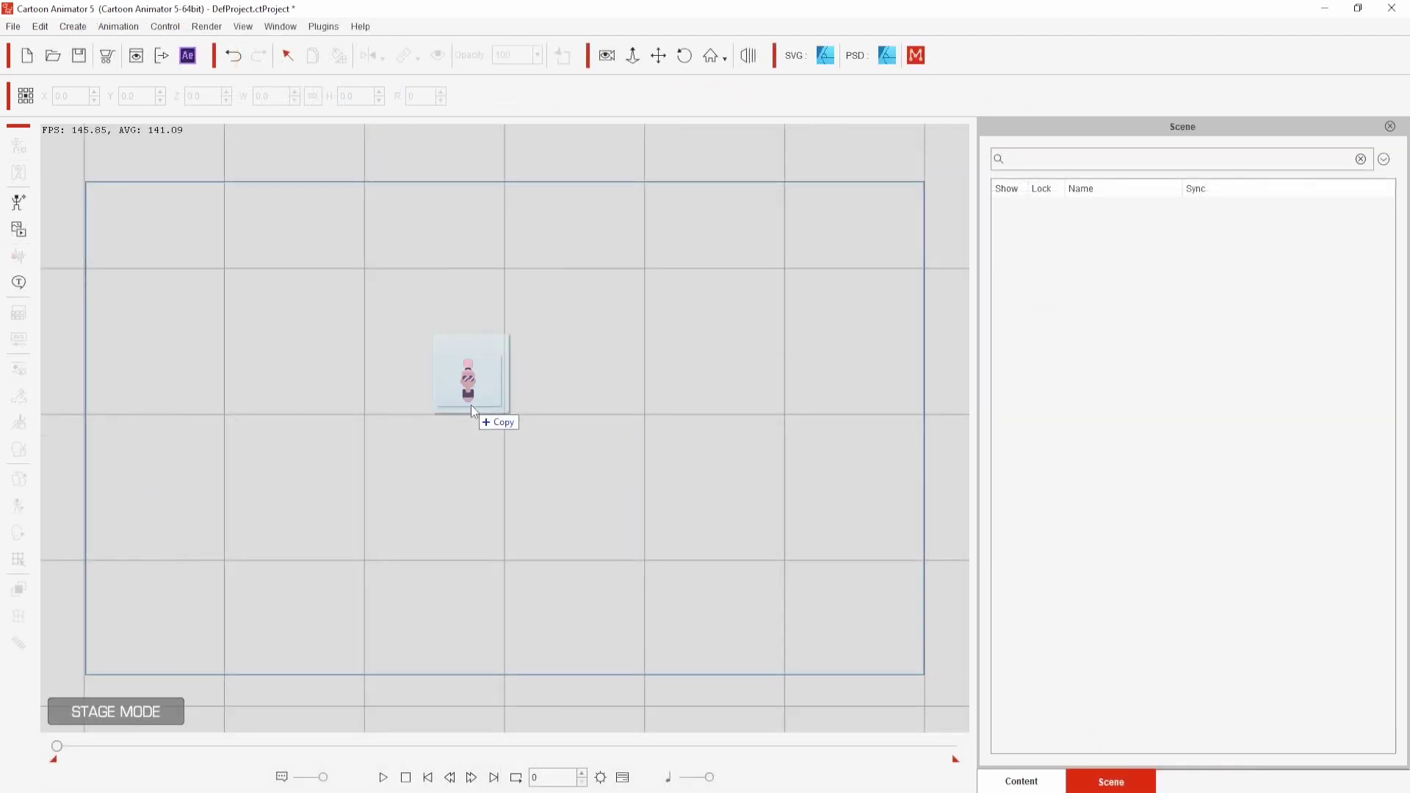
Create the pink-haired character as a G3 Free Bone actor and preview its hair-bun springs
drag(471, 406, 479, 408)
click(711, 470)
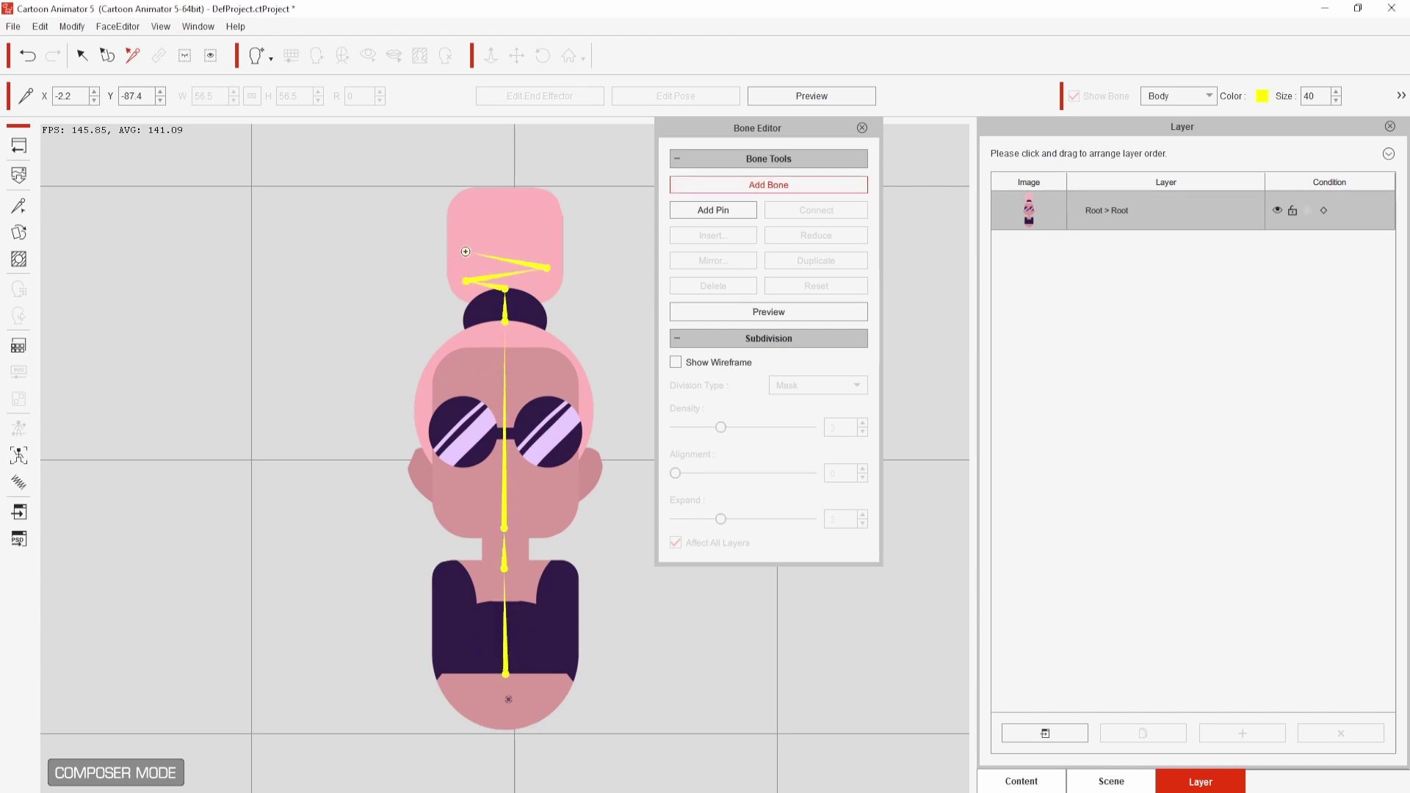
click(18, 483)
mouse_move(441, 683)
mouse_down()
mouse_move(345, 683)
mouse_move(441, 661)
mouse_move(450, 614)
mouse_move(455, 681)
mouse_move(455, 624)
mouse_move(454, 661)
mouse_up()
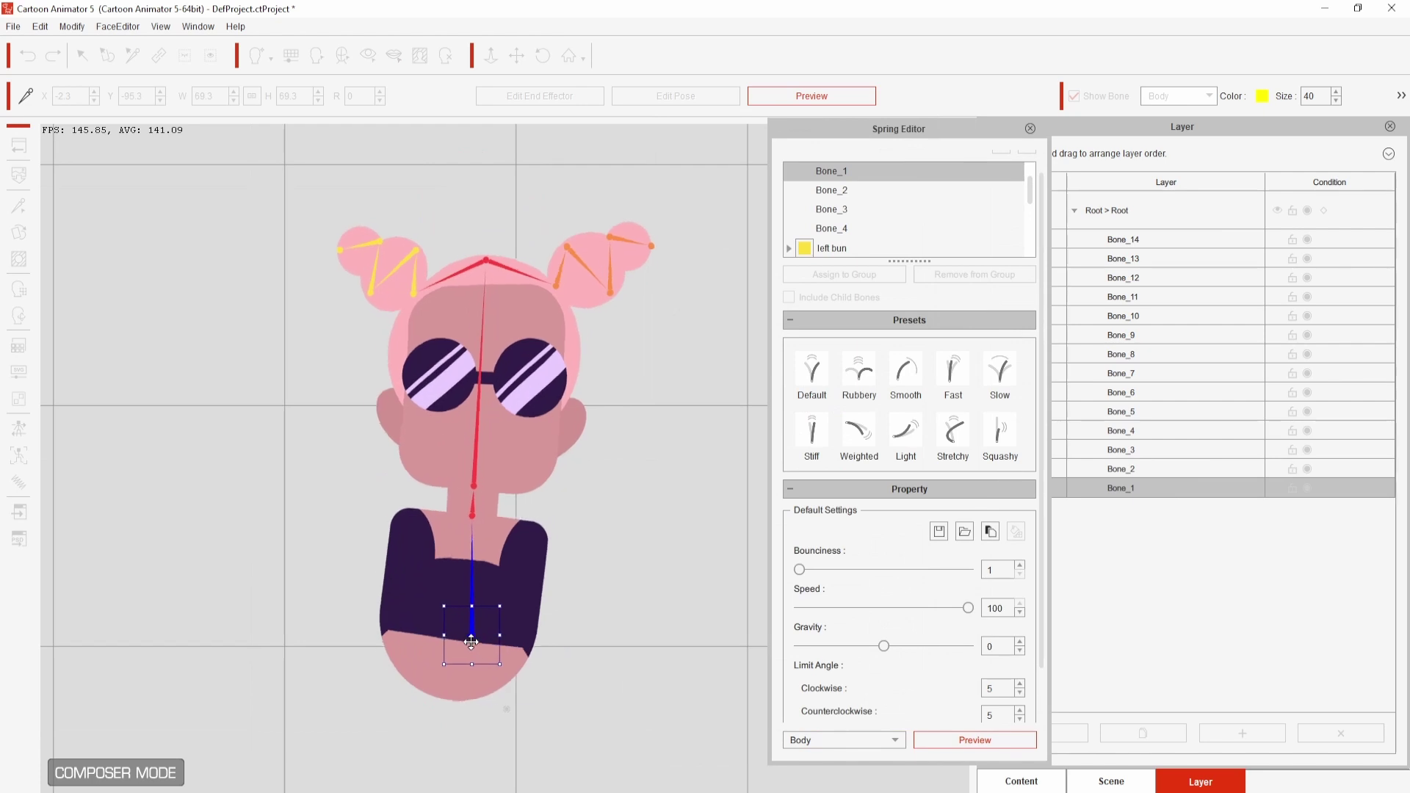
mouse_move(470, 650)
mouse_down()
mouse_move(532, 654)
mouse_move(505, 656)
mouse_move(500, 631)
mouse_move(494, 650)
mouse_up()
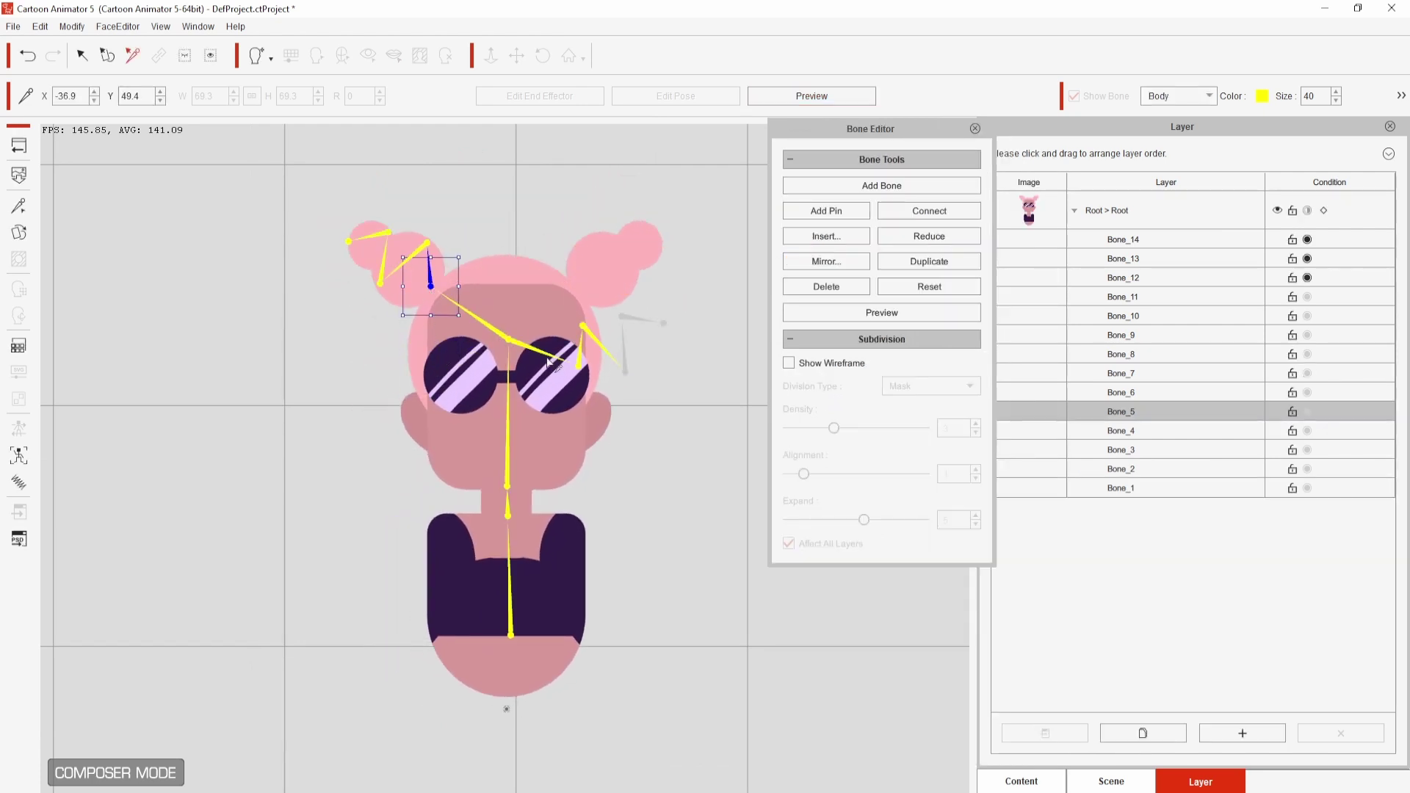